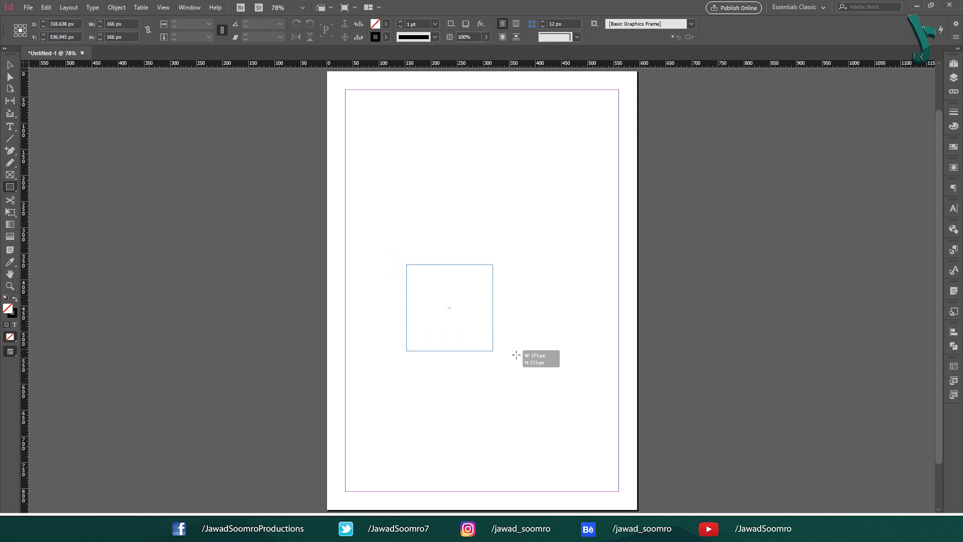
# Move the square frame closer to the page centre, to about X 283 px, Y 393 px
pyautogui.click(9, 65)
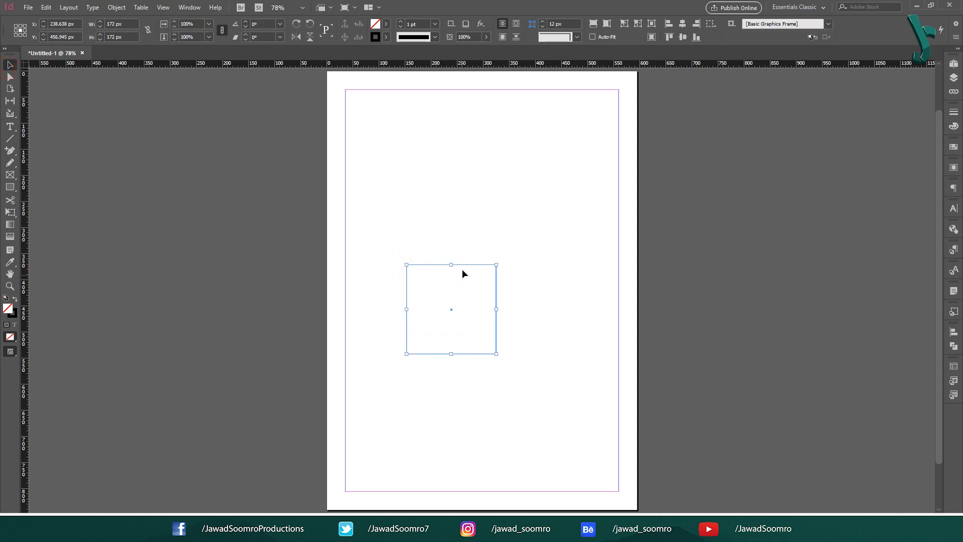
pyautogui.moveTo(463, 270); pyautogui.dragTo(487, 231)
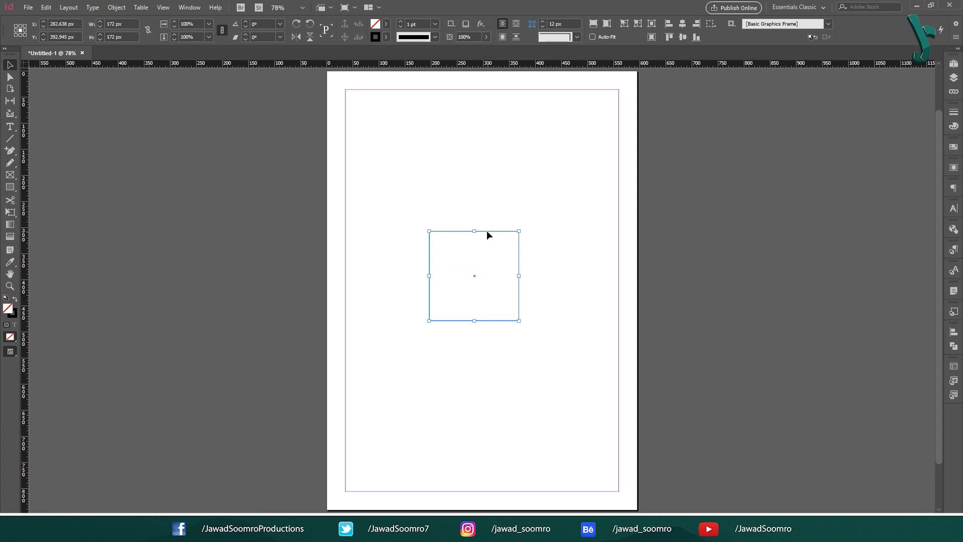
# Show the Object Styles and create a new object style from the selected square frame
pyautogui.click(189, 7)
pyautogui.moveTo(226, 265)
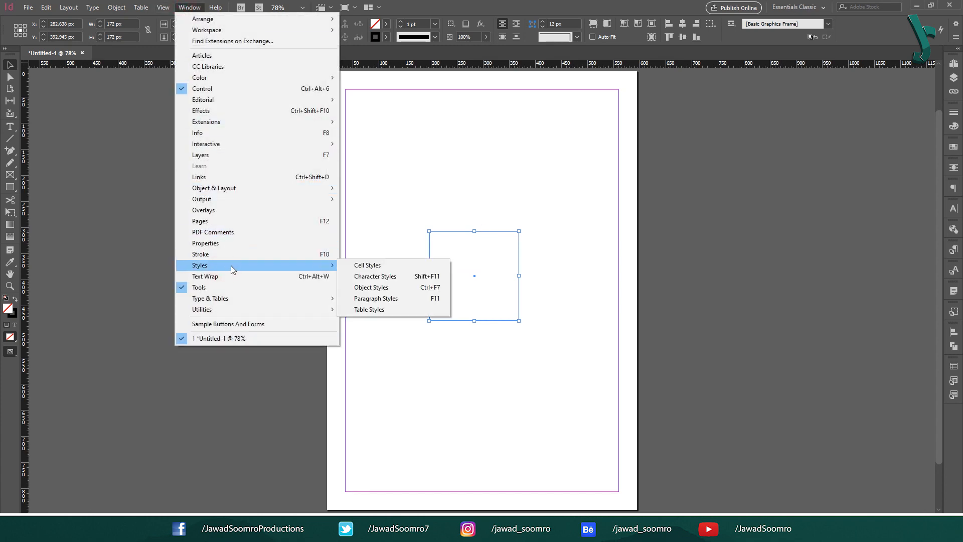
pyautogui.click(430, 288)
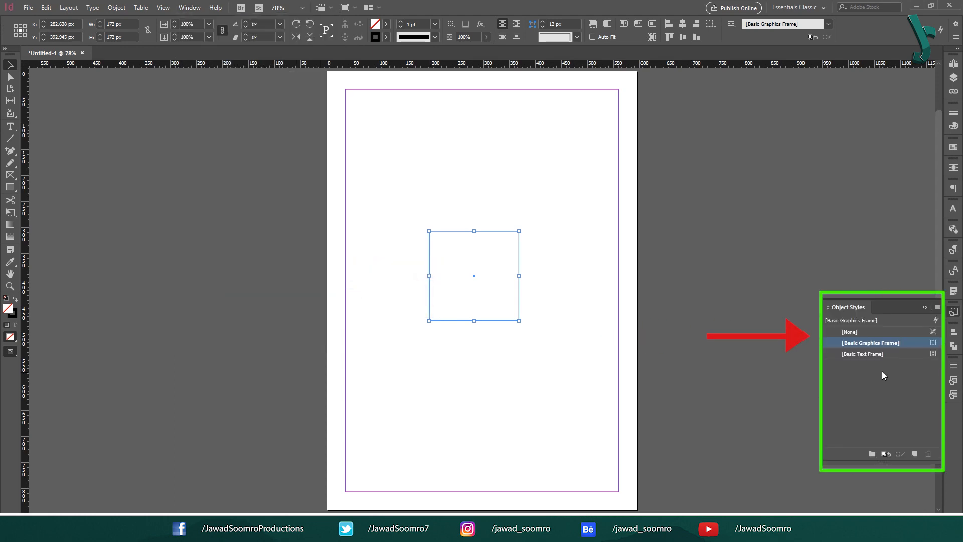
pyautogui.click(914, 454)
pyautogui.click(879, 366)
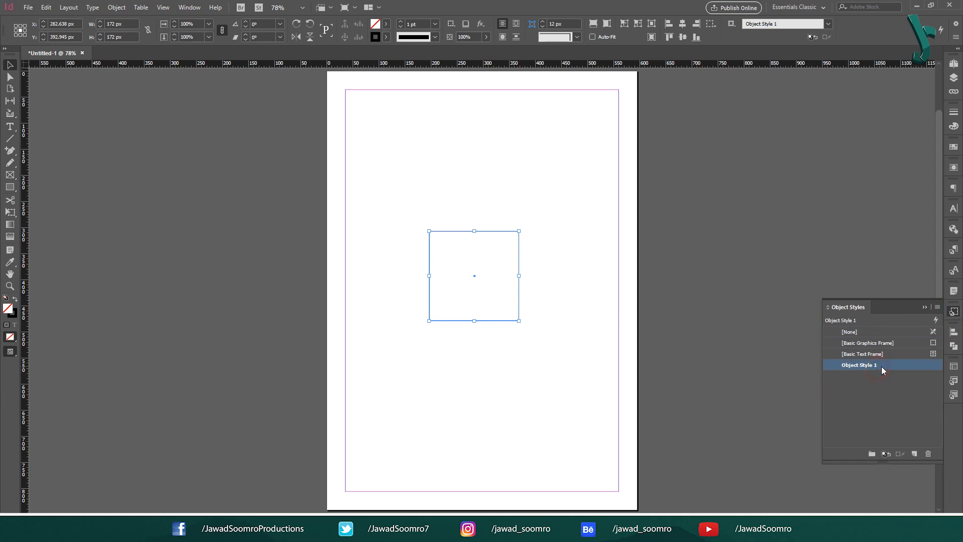
# Open the options of Object Style 1 and examine its basic attribute categories from Fill through Story Options
pyautogui.click(908, 365)
pyautogui.doubleClick(908, 365)
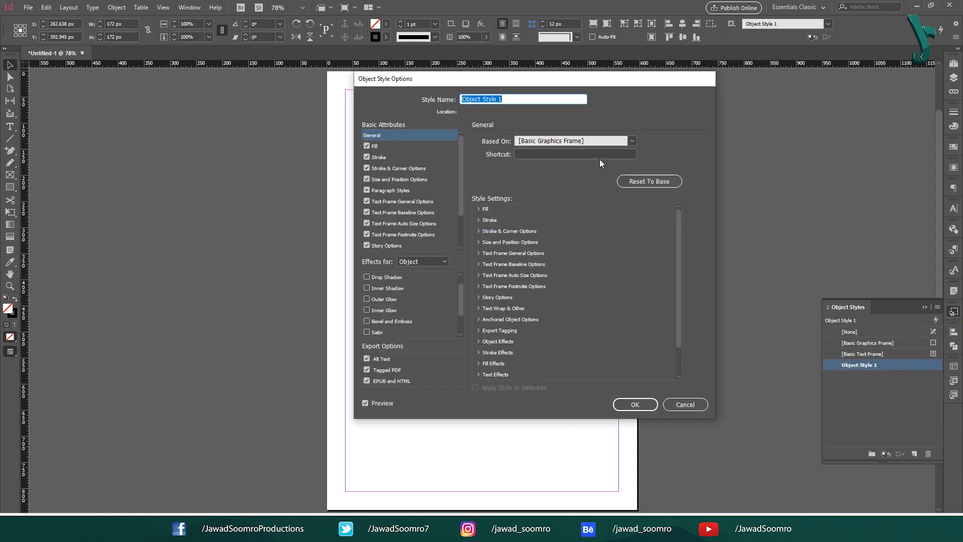
pyautogui.moveTo(456, 83)
pyautogui.mouseDown()
pyautogui.moveTo(720, 112)
pyautogui.moveTo(709, 120)
pyautogui.mouseUp()
pyautogui.click(633, 184)
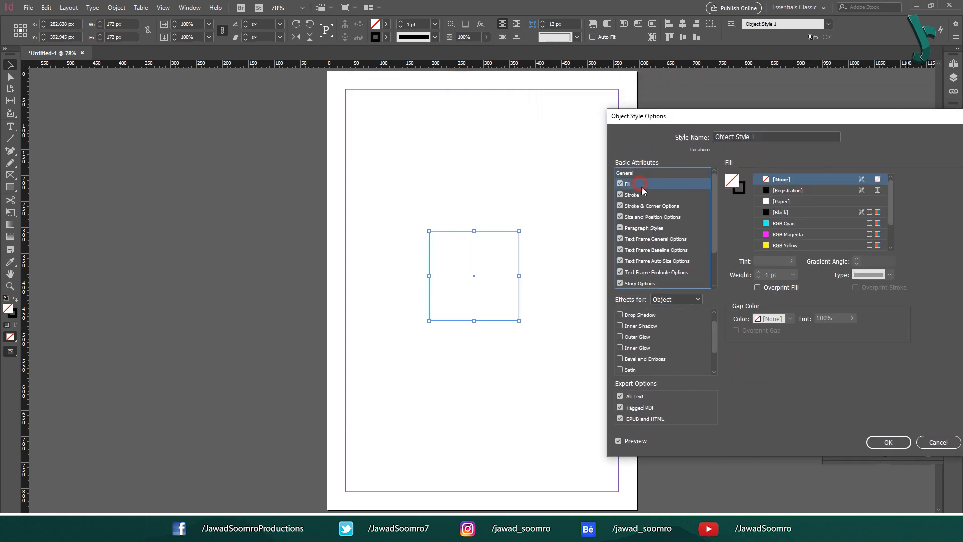
pyautogui.click(644, 194)
pyautogui.click(647, 207)
pyautogui.click(649, 218)
pyautogui.click(647, 227)
pyautogui.click(651, 238)
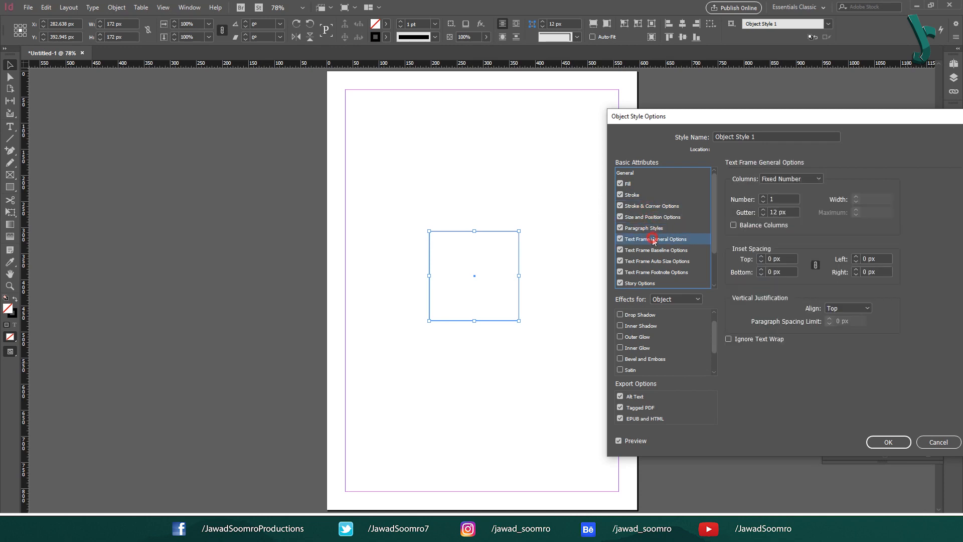
pyautogui.click(653, 251)
pyautogui.click(655, 262)
pyautogui.click(656, 272)
pyautogui.click(658, 284)
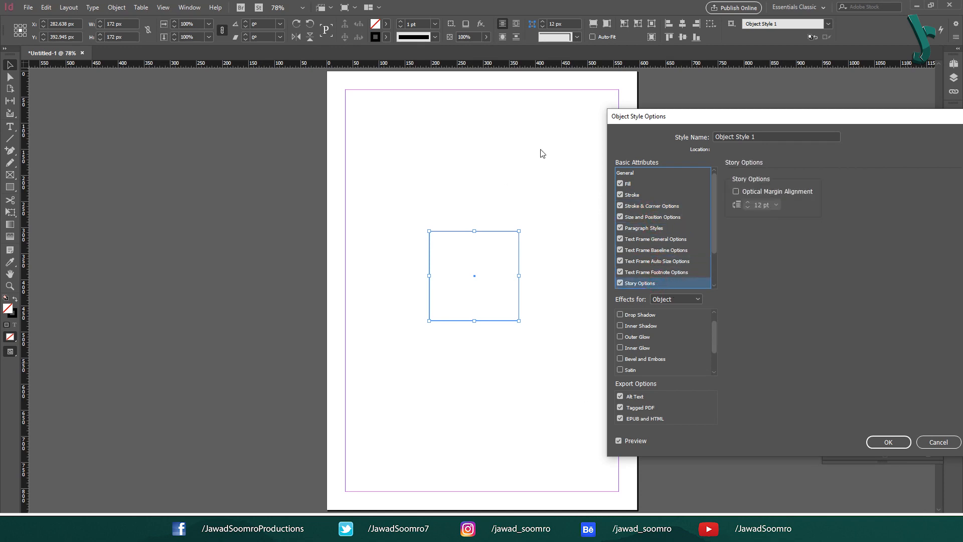
# Try several swatches as the fill of Object Style 1 and settle on RGB Blue
pyautogui.click(668, 184)
pyautogui.click(795, 224)
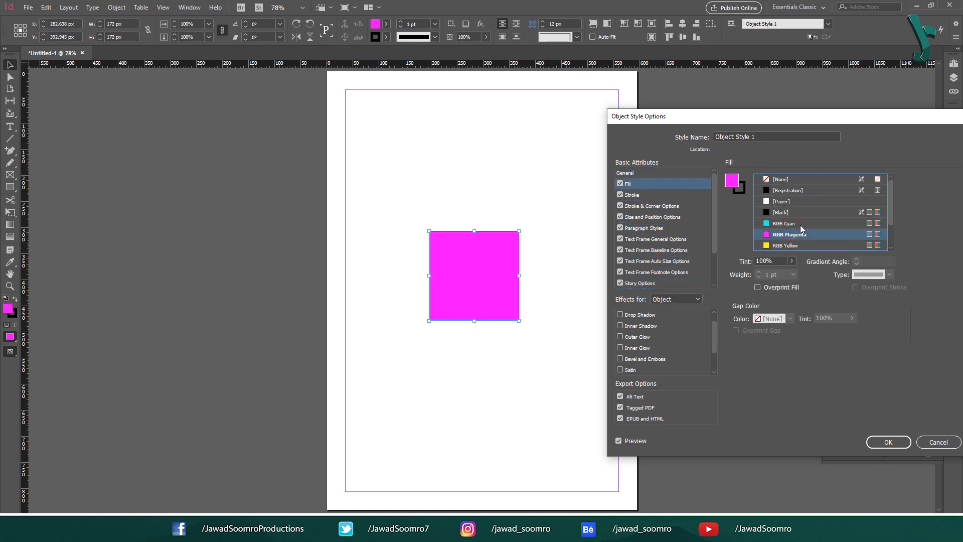
pyautogui.press('Up')
pyautogui.scroll(-1, 801, 226)
pyautogui.click(802, 232)
pyautogui.click(803, 226)
pyautogui.scroll(-1, 803, 225)
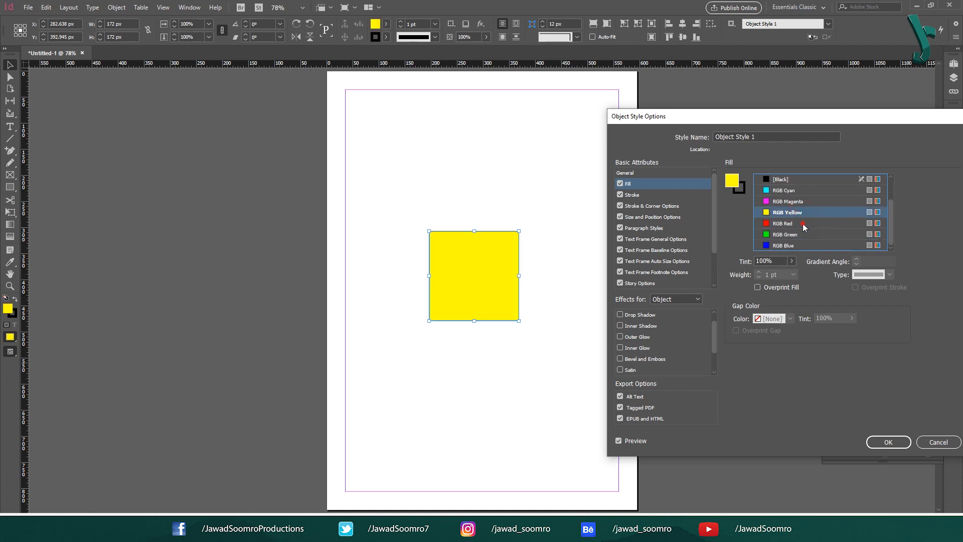
pyautogui.click(803, 226)
pyautogui.click(801, 238)
pyautogui.click(801, 245)
pyautogui.click(888, 442)
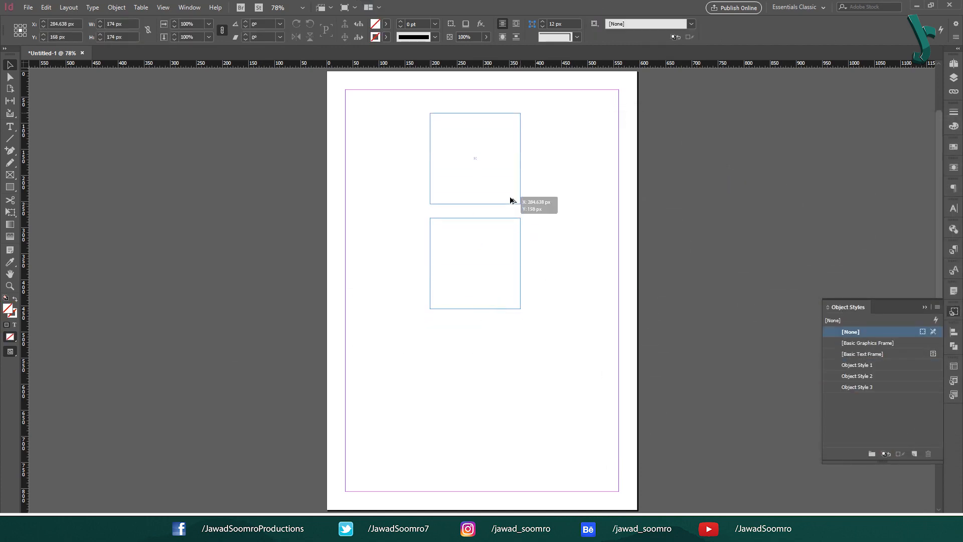
# Arrange three square frames in a vertical column and try Object Styles 1, 2 and 3 on them
pyautogui.moveTo(510, 197); pyautogui.dragTo(508, 425)
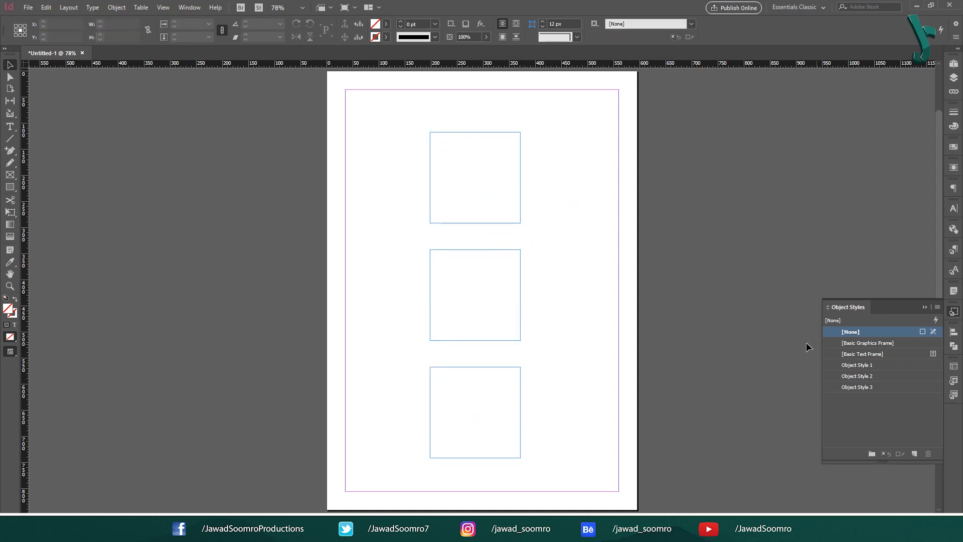
pyautogui.moveTo(858, 364); pyautogui.dragTo(502, 201)
pyautogui.moveTo(871, 376); pyautogui.dragTo(477, 296)
pyautogui.click(881, 387)
pyautogui.click(881, 388)
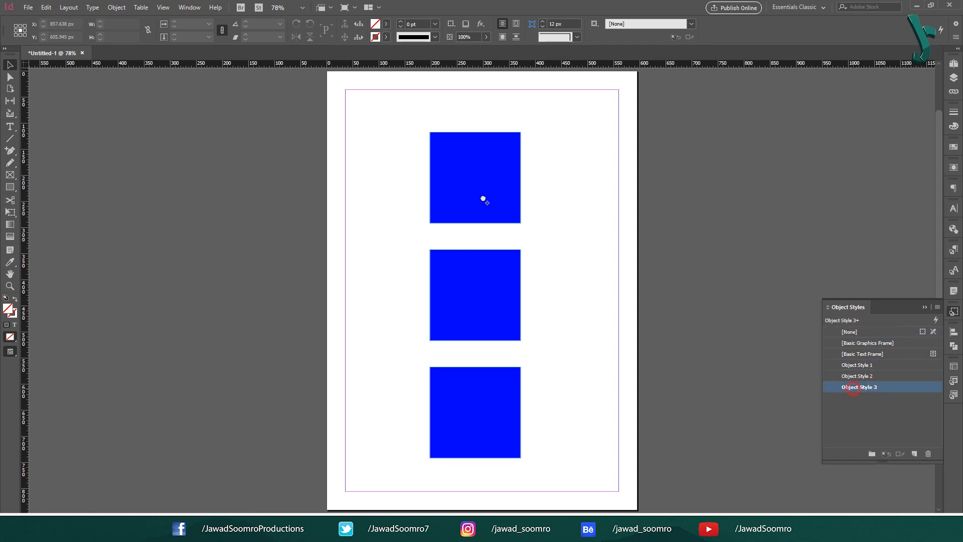
pyautogui.click(863, 376)
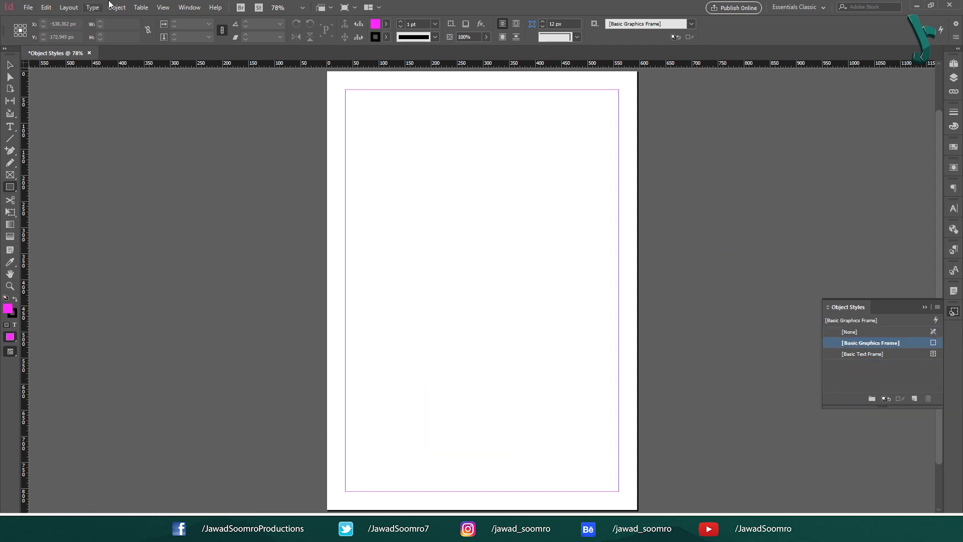
# Set both the default fill and the default stroke to None in the Object Styles document
pyautogui.click(386, 24)
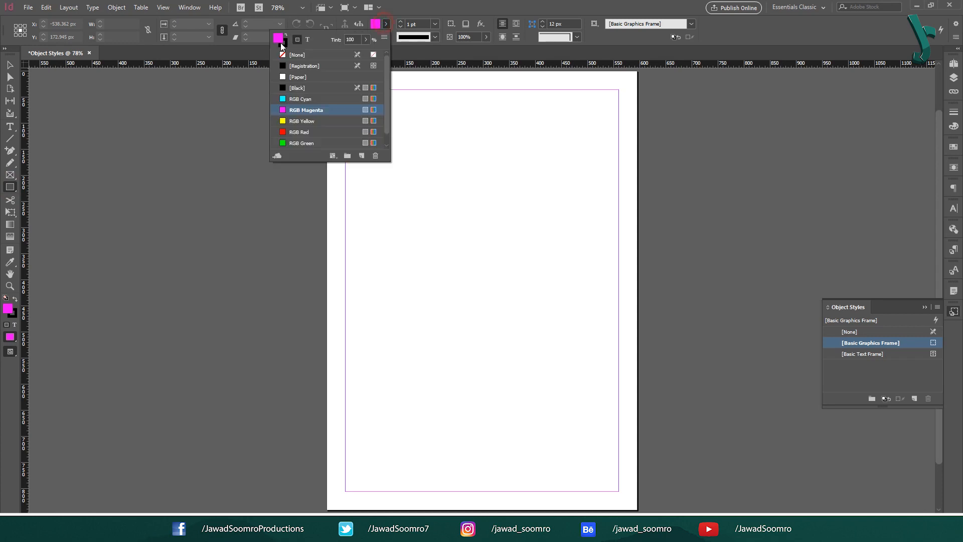
pyautogui.click(287, 56)
pyautogui.click(386, 37)
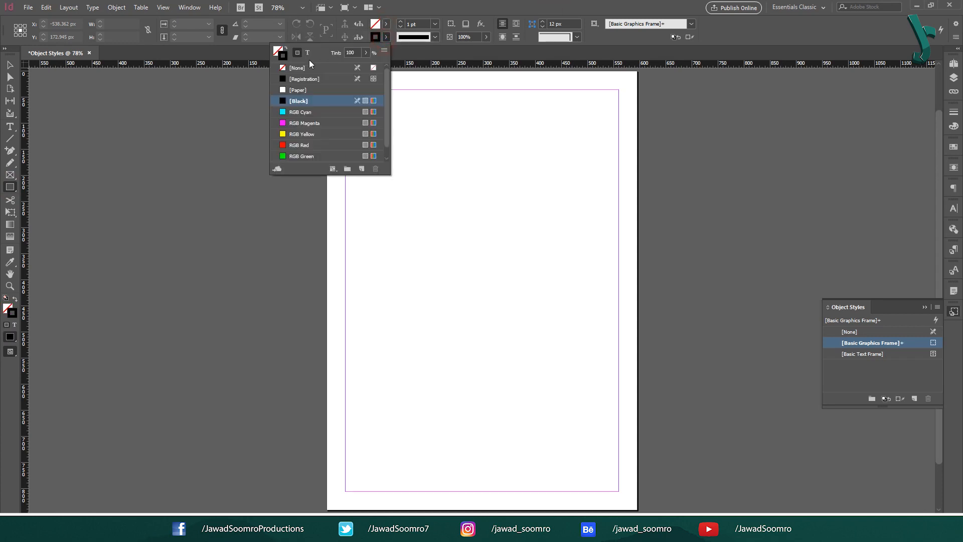
pyautogui.click(308, 68)
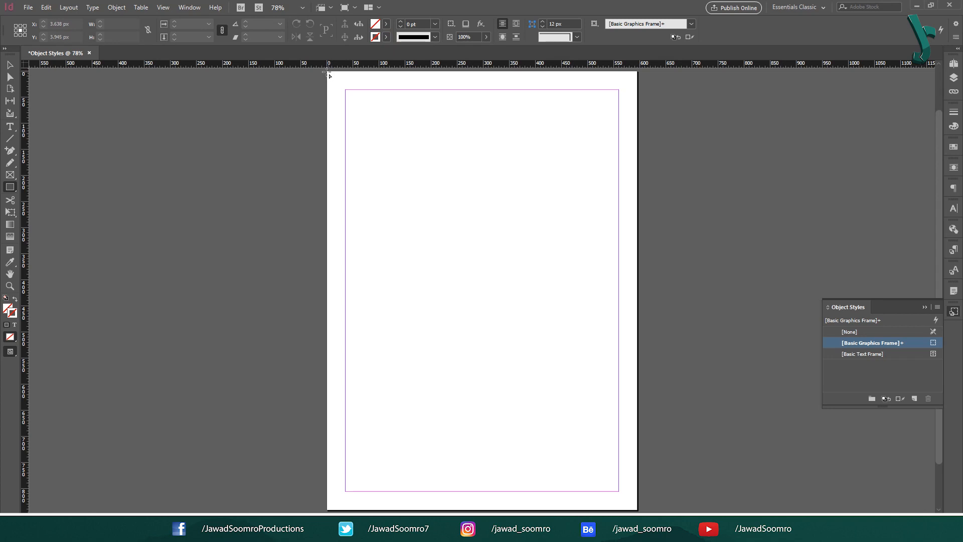
# Draw a rectangle covering the whole page, about 595 × 842 px, and fill it with #ff0000
pyautogui.moveTo(326, 71); pyautogui.dragTo(640, 511)
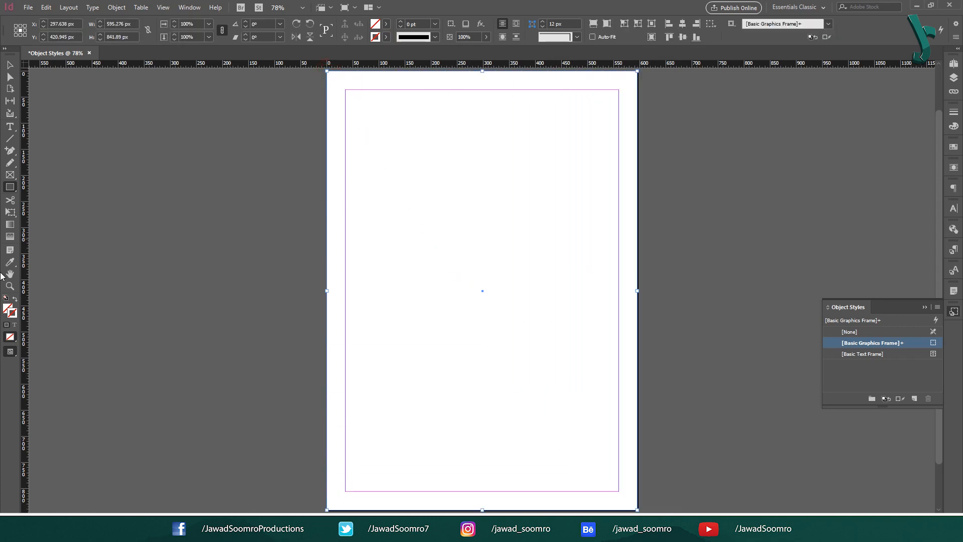
pyautogui.doubleClick(8, 310)
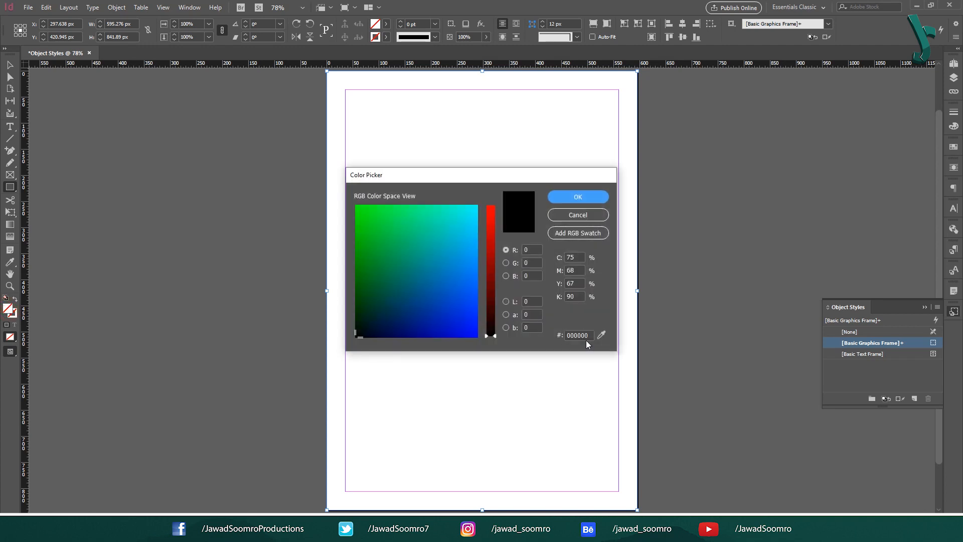
pyautogui.click(582, 337)
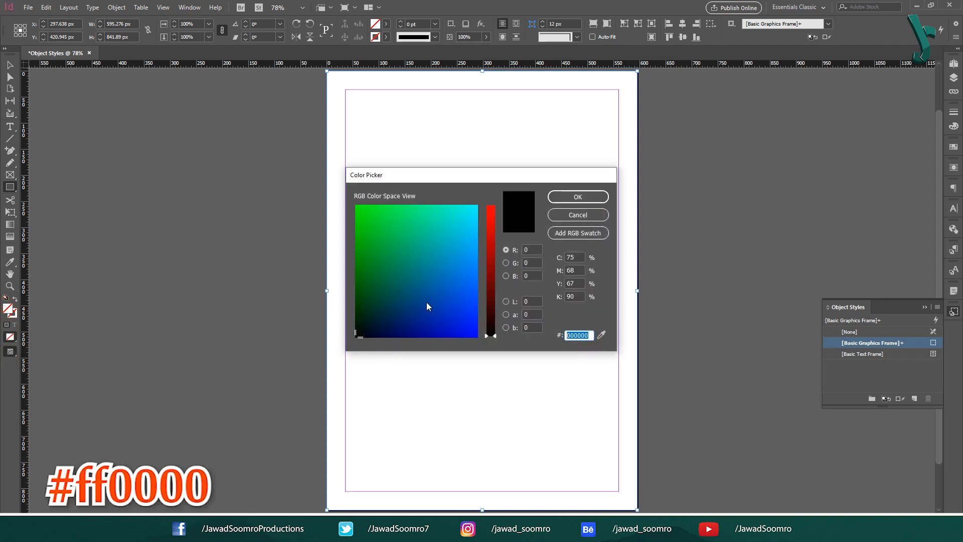
pyautogui.write('ff0000')
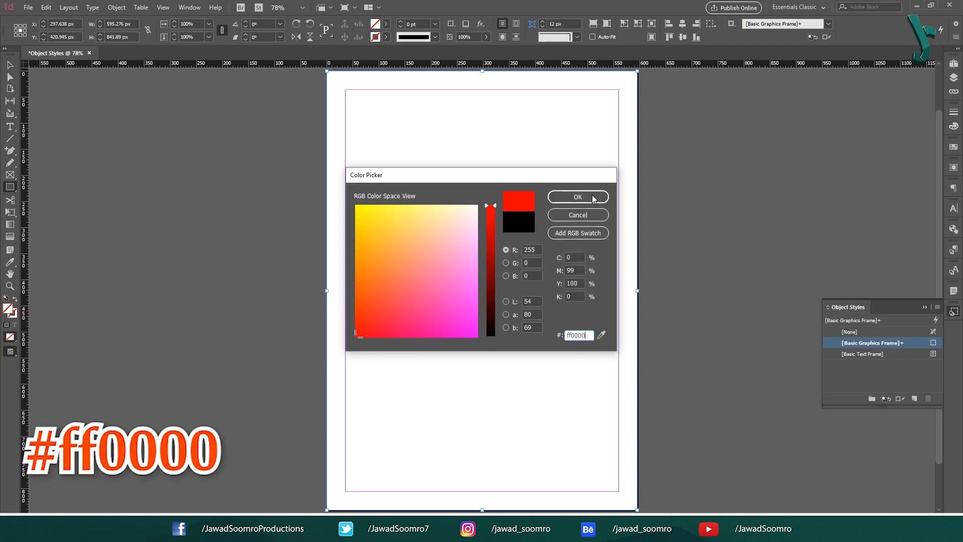
pyautogui.click(578, 196)
# Shorten the red rectangle from below to a header band about 120 px high along the page's upper edge
pyautogui.press('v')
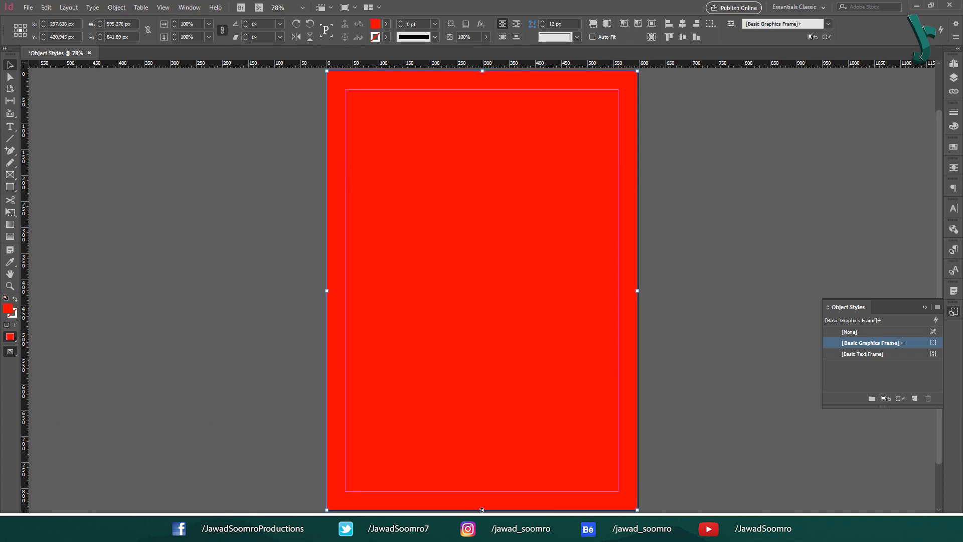
pyautogui.moveTo(482, 510); pyautogui.dragTo(469, 134)
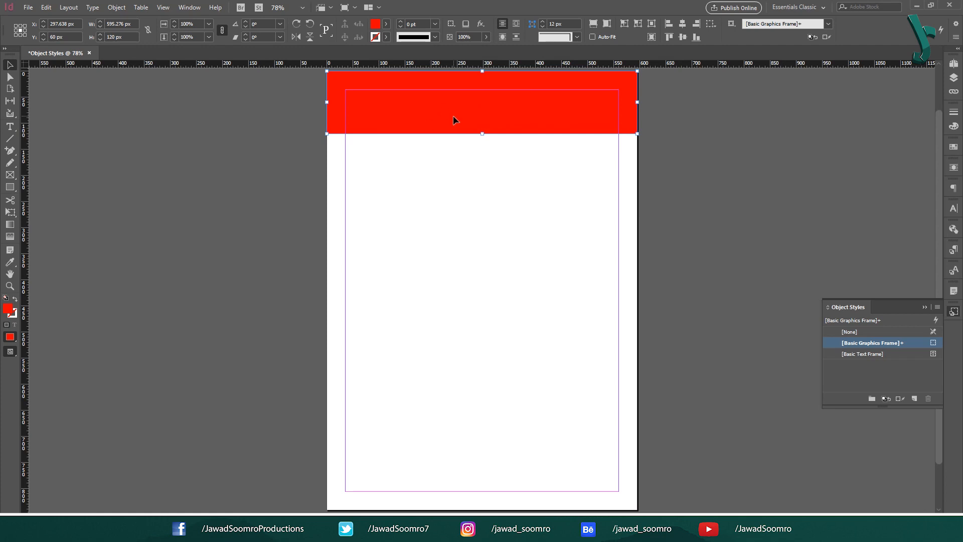
pyautogui.click(474, 171)
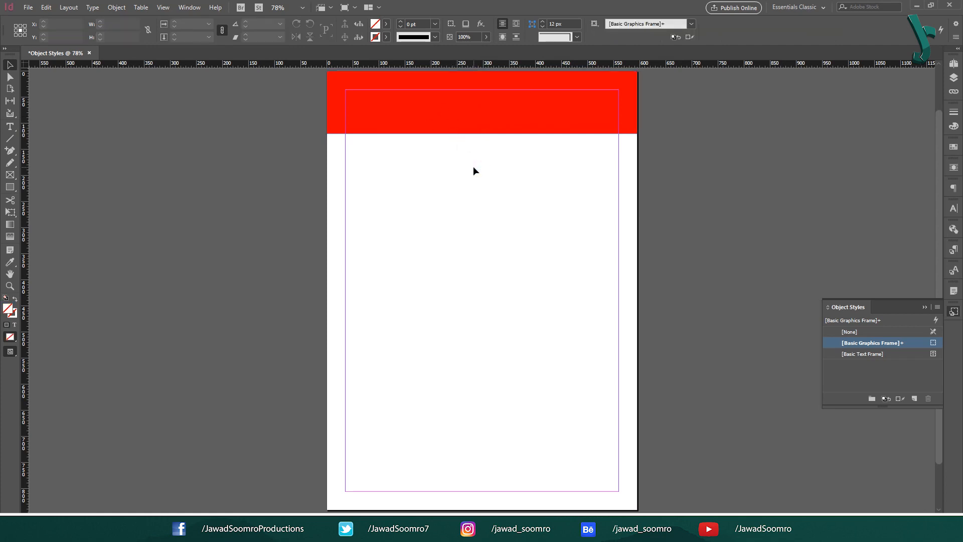
# Draw a full-page rectangle of about 595 × 842 px behind the red band and fill it with #222223
pyautogui.press('m')
pyautogui.moveTo(327, 71); pyautogui.dragTo(637, 510)
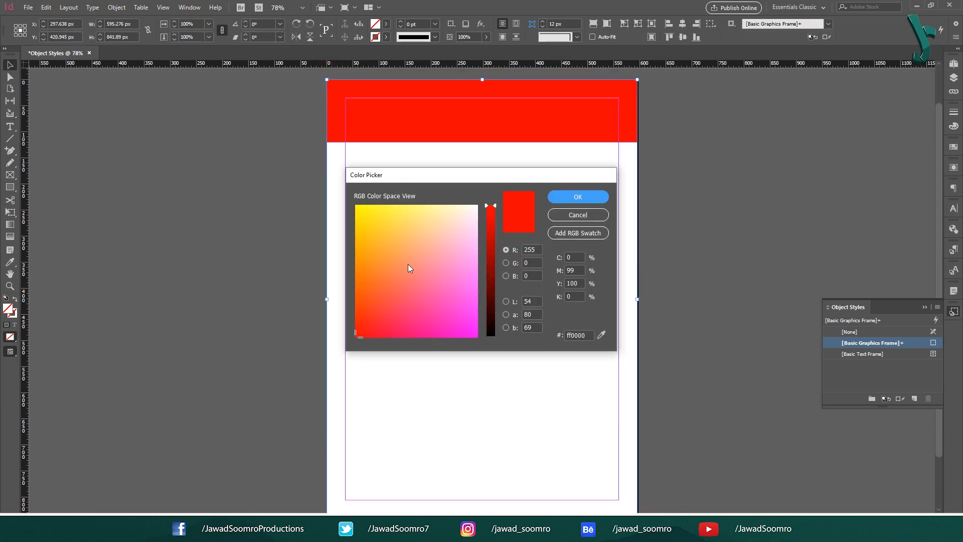
pyautogui.moveTo(490, 308)
pyautogui.mouseDown()
pyautogui.moveTo(490, 280)
pyautogui.moveTo(491, 293)
pyautogui.mouseUp()
pyautogui.click(586, 336)
pyautogui.write('22')
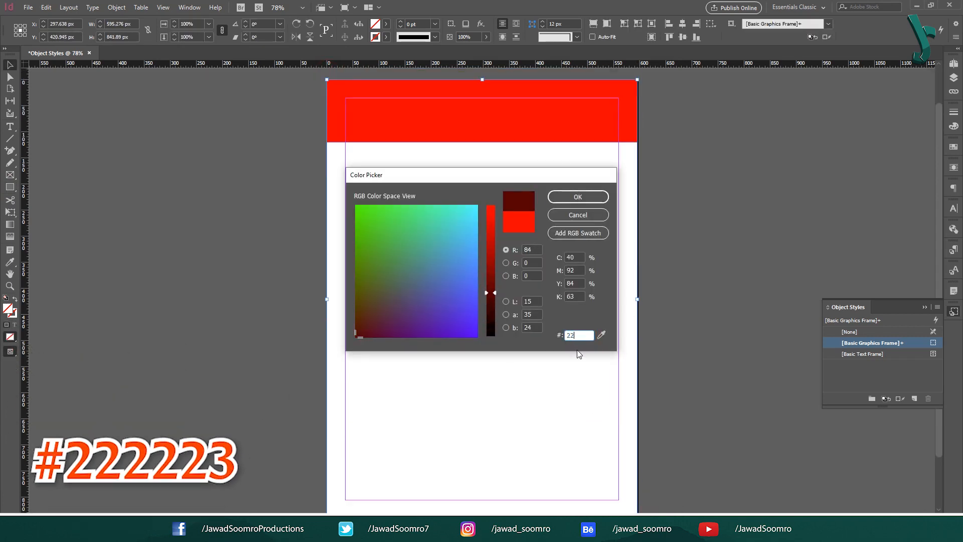
pyautogui.write('2223')
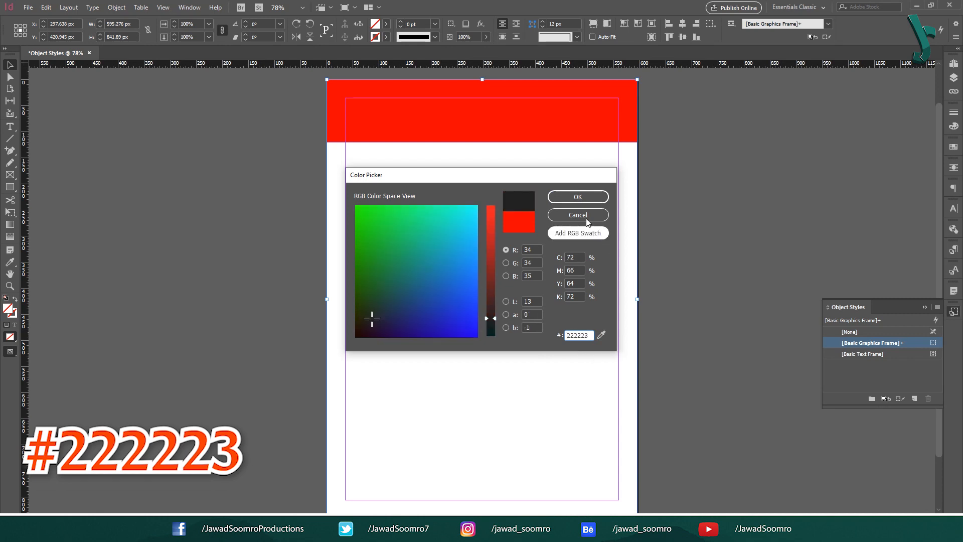
pyautogui.press('Return')
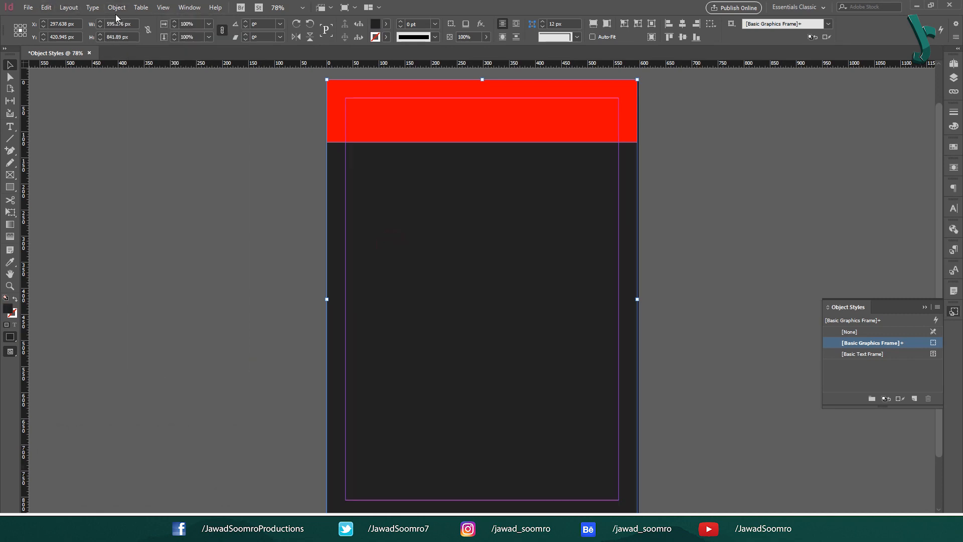
# Lock the dark full-page background rectangle
pyautogui.click(116, 7)
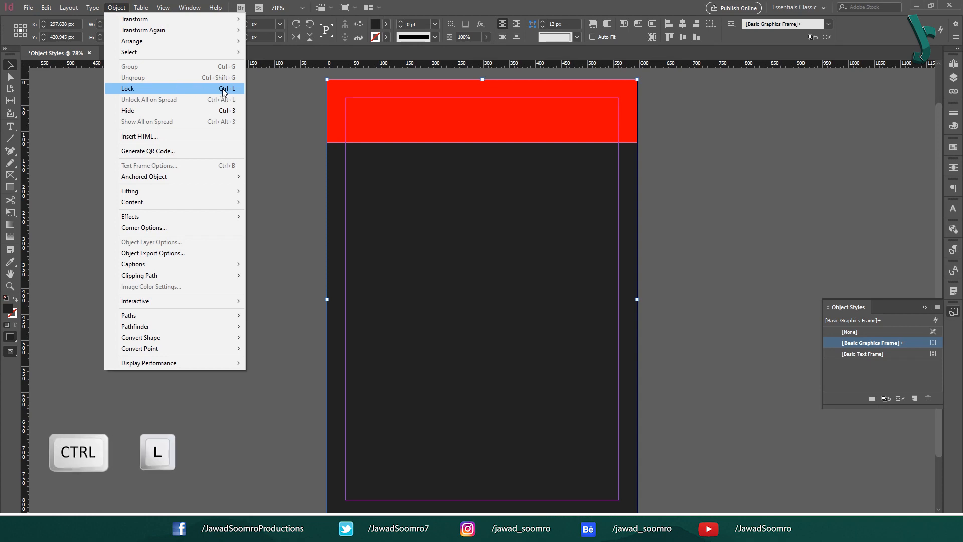
pyautogui.click(178, 90)
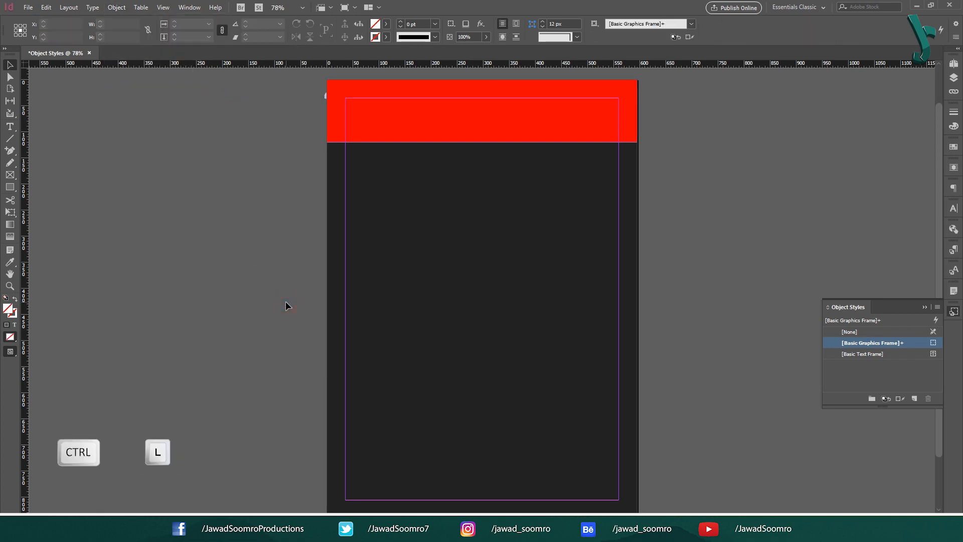
# Draw a thin page-wide rectangle about 9 px high and align it directly below the red header band
pyautogui.press('m')
pyautogui.moveTo(327, 145); pyautogui.dragTo(641, 149)
pyautogui.press('v')
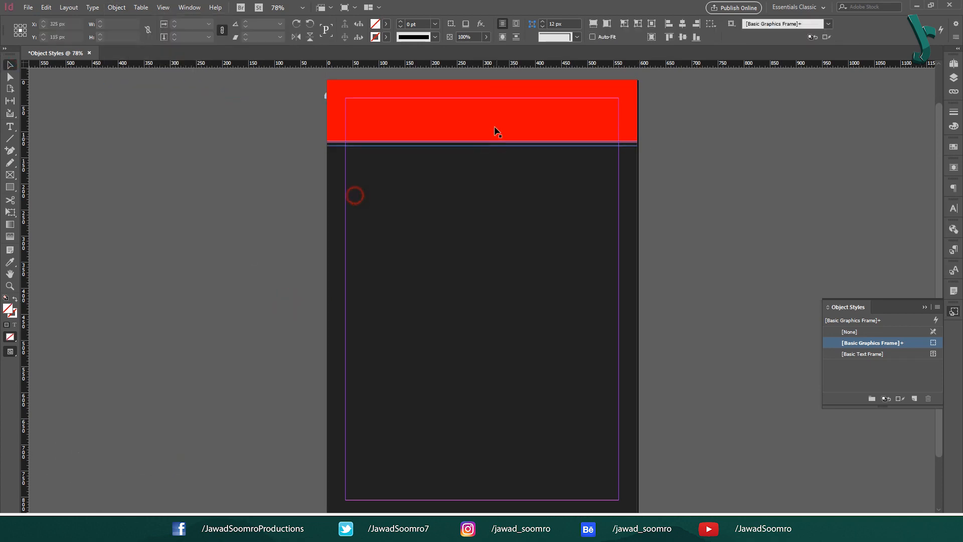
pyautogui.moveTo(473, 146)
pyautogui.mouseDown()
pyautogui.moveTo(472, 154)
pyautogui.moveTo(471, 144)
pyautogui.mouseUp()
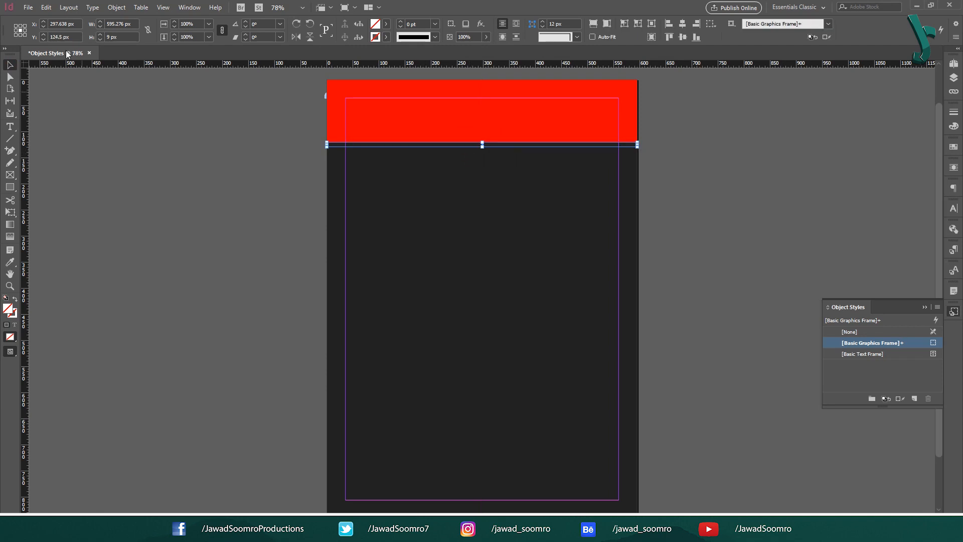
# Fill the thin strip below the red header with white, #ffffff
pyautogui.doubleClick(8, 309)
pyautogui.moveTo(443, 221); pyautogui.dragTo(532, 190)
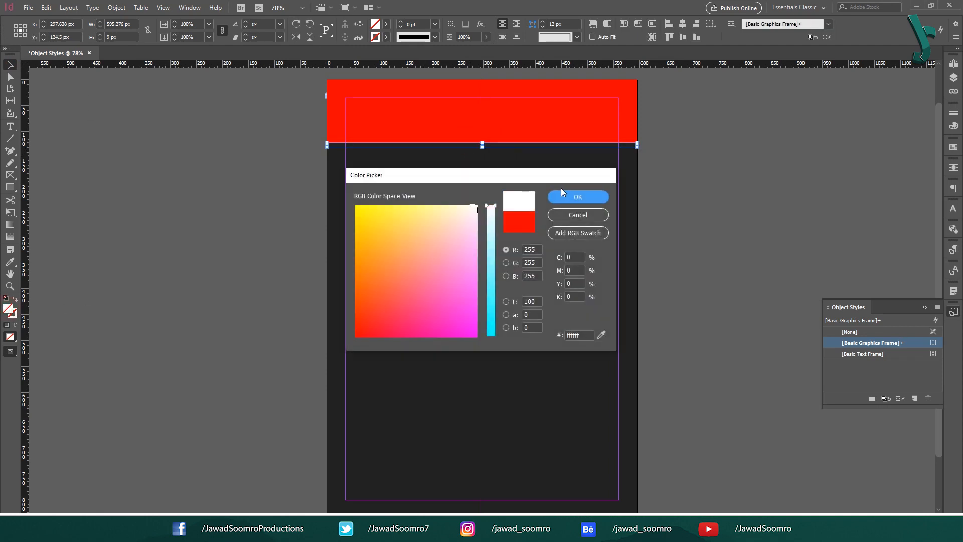
pyautogui.click(578, 196)
pyautogui.click(563, 183)
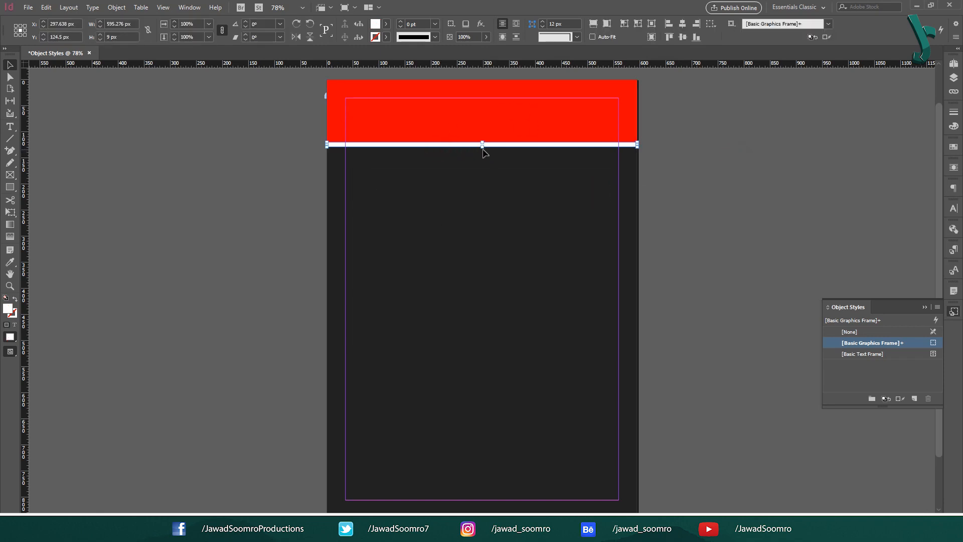
# Draw a page-wide unfilled rectangle across the lower part of the red header and set its height to 68 px
pyautogui.press('m')
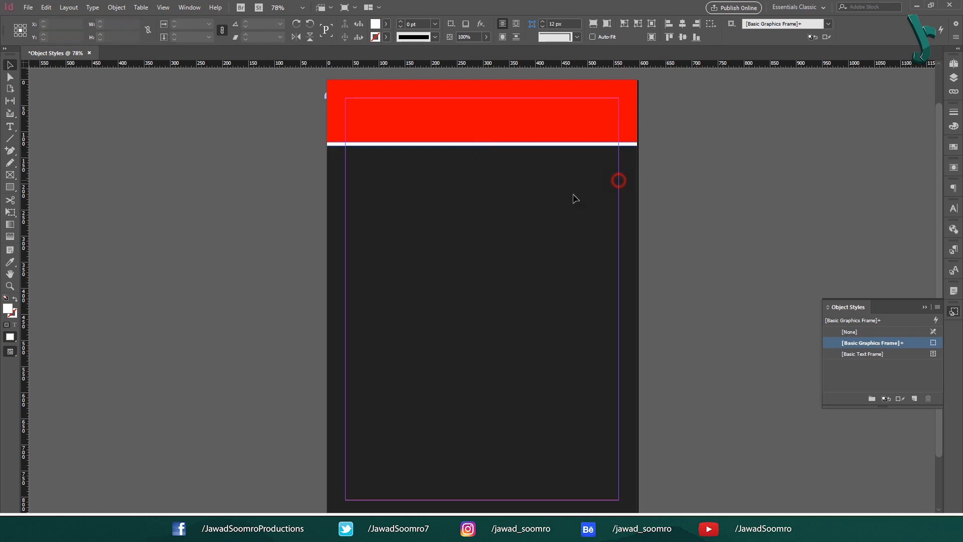
pyautogui.moveTo(323, 113); pyautogui.dragTo(638, 148)
pyautogui.moveTo(130, 38); pyautogui.dragTo(1, 16)
pyautogui.write('68')
pyautogui.press('Return')
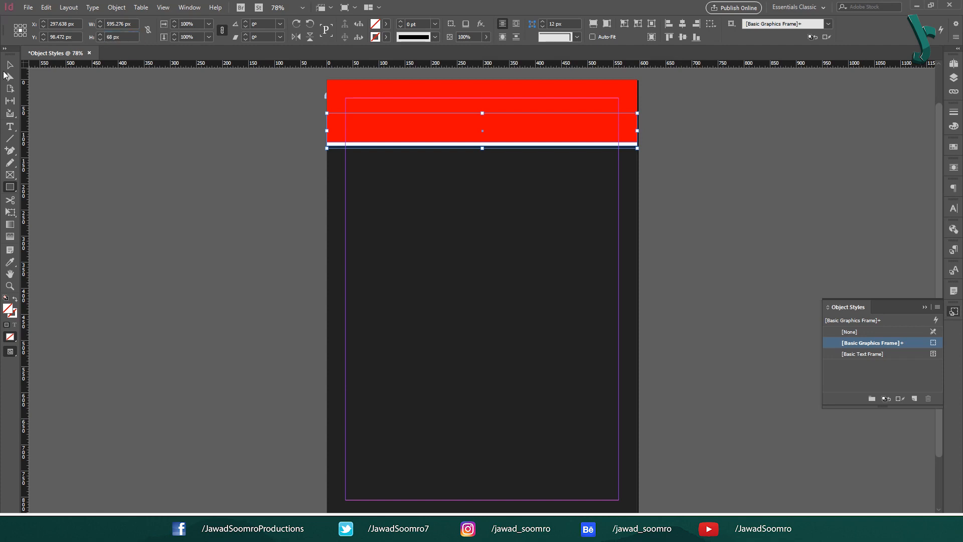
# Select the new unfilled rectangle over the header and show the object styles list
pyautogui.click(10, 66)
pyautogui.click(596, 100)
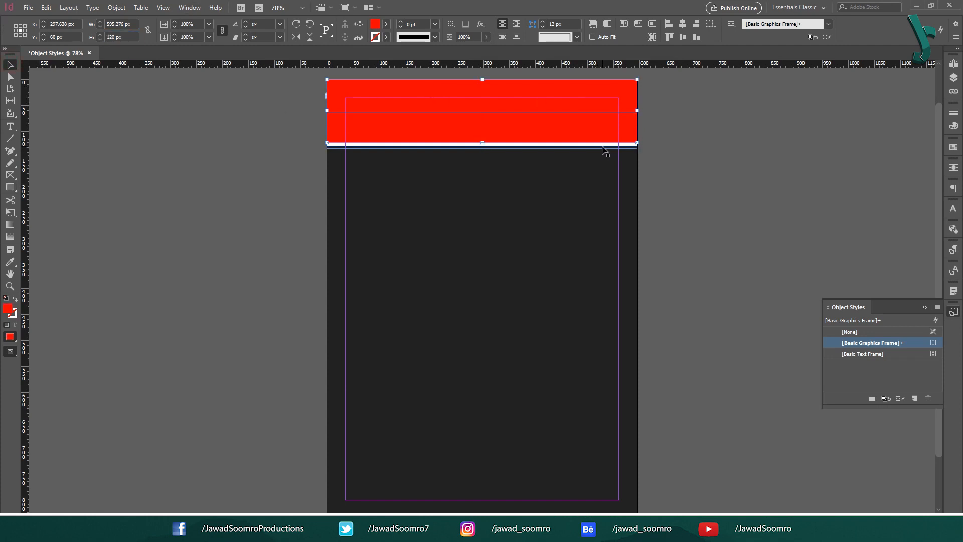
pyautogui.click(545, 118)
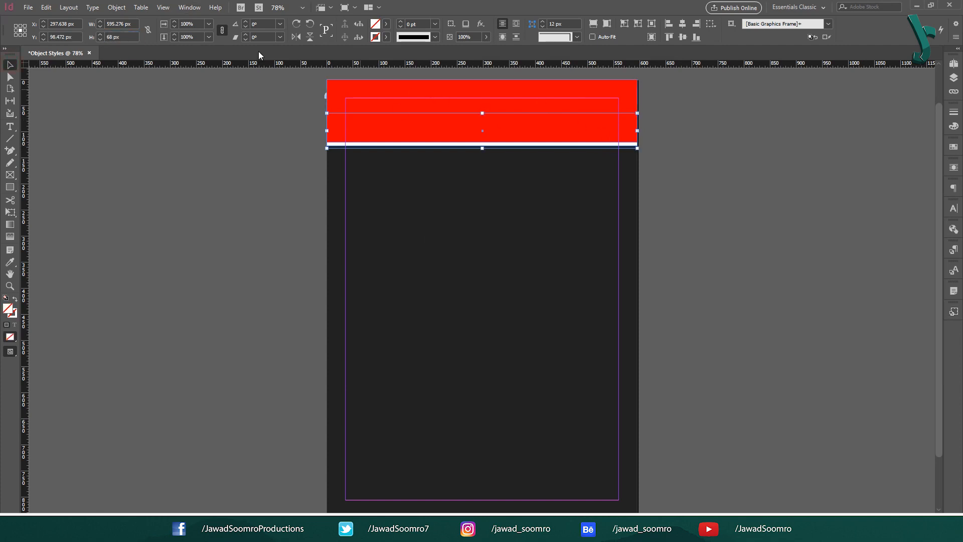
pyautogui.click(191, 8)
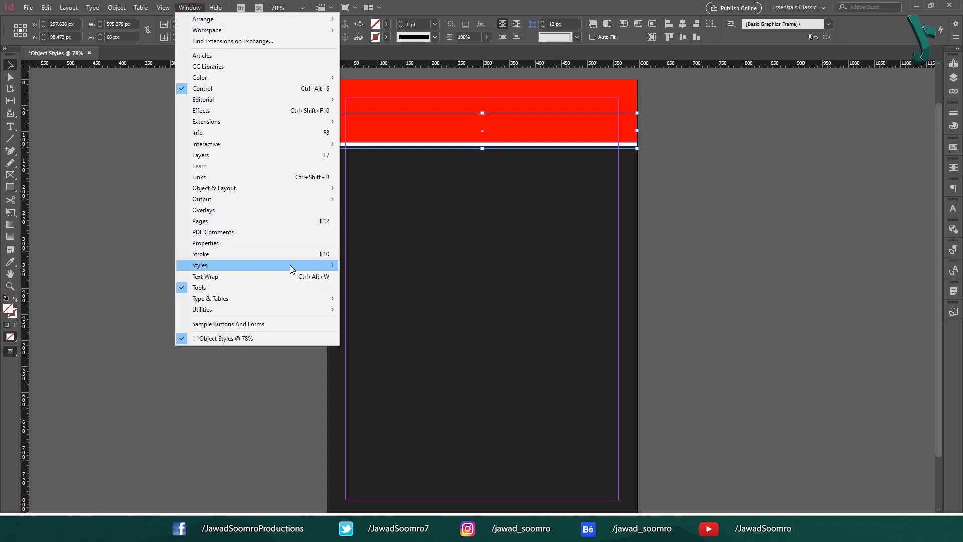
pyautogui.moveTo(291, 265)
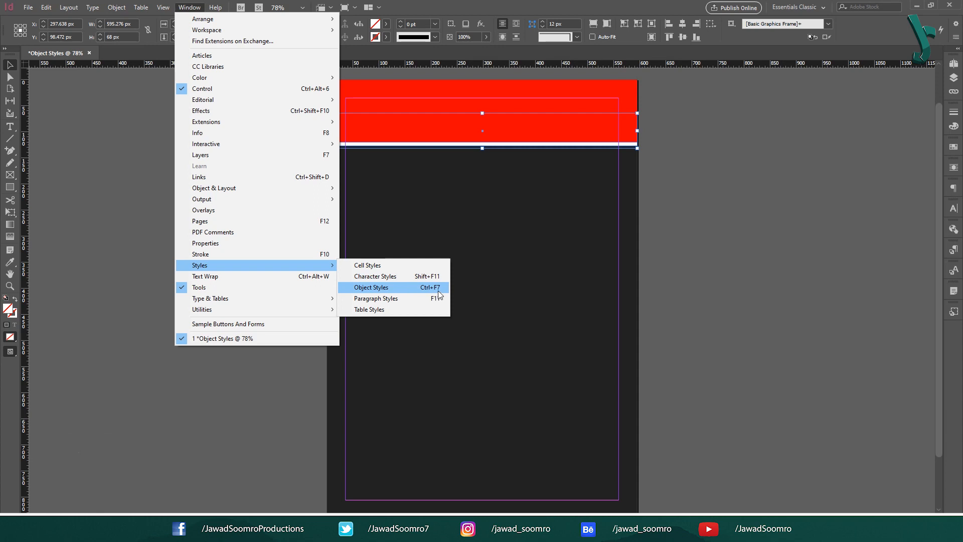
pyautogui.click(408, 288)
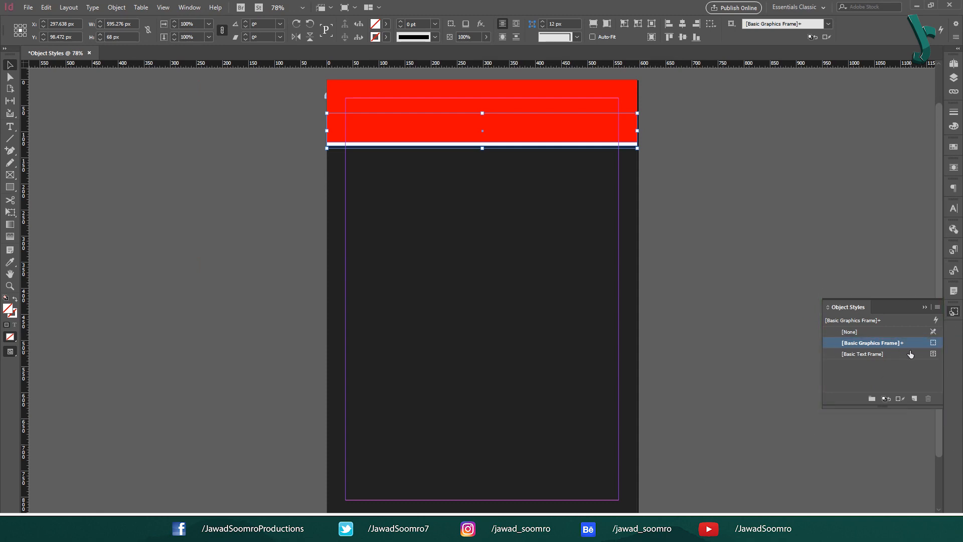
# Create a new object style from the selected rectangle and name it Title Holder
pyautogui.click(914, 399)
pyautogui.click(862, 365)
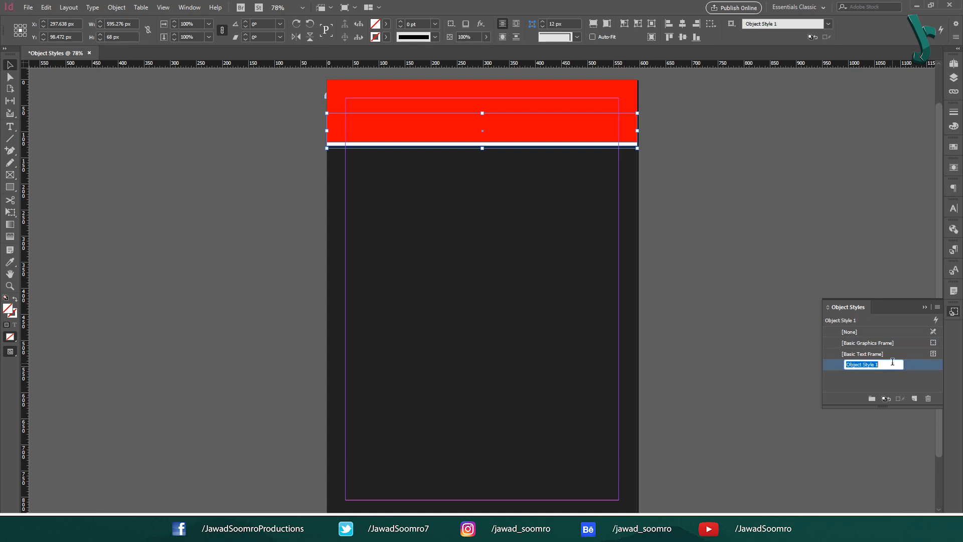
pyautogui.write('Title Holder')
pyautogui.press('Return')
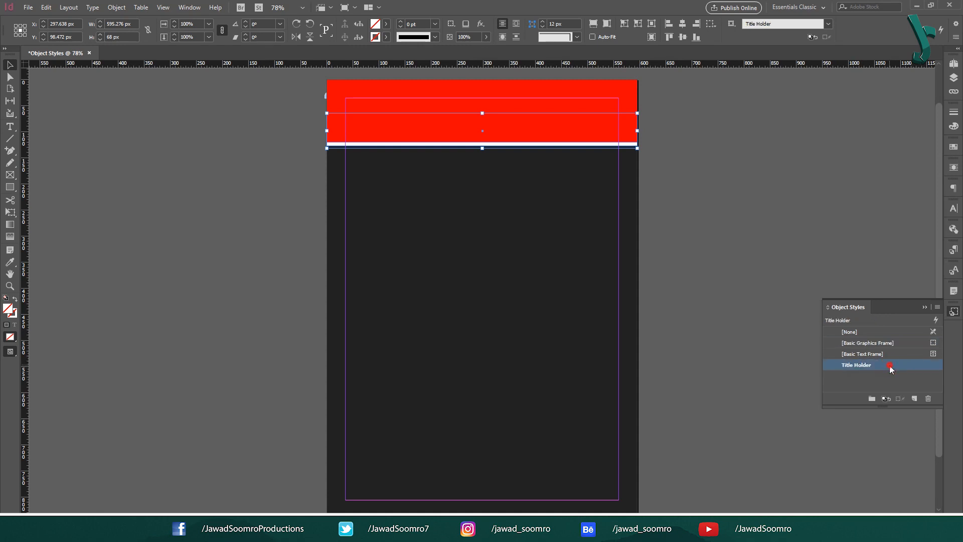
# Open the Title Holder style's options with preview enabled, and move the dialog so the header rectangle is uncovered
pyautogui.doubleClick(890, 365)
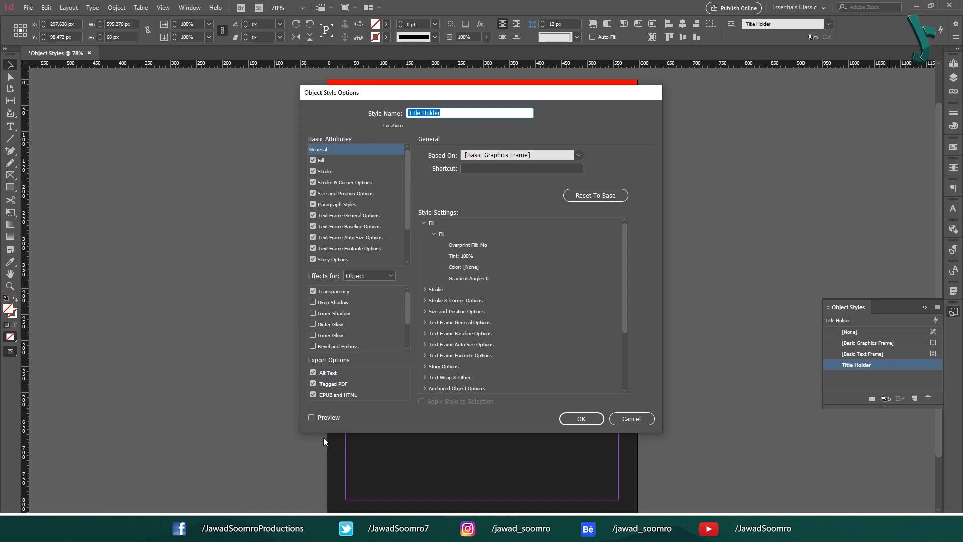
pyautogui.click(330, 418)
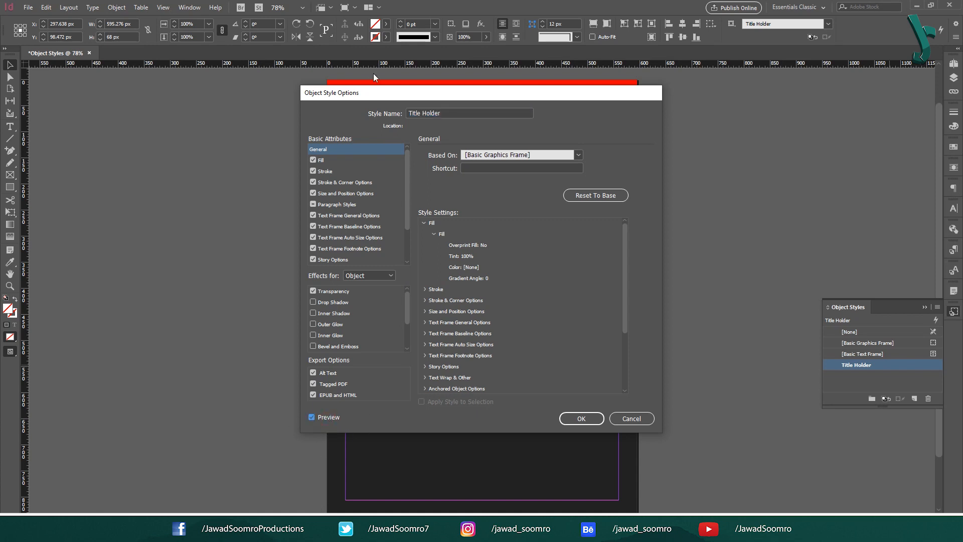
pyautogui.moveTo(374, 92); pyautogui.dragTo(689, 147)
# Set every basic attribute category of the Title Holder style, plus the Transparency effect, to be ignored
pyautogui.click(630, 215)
pyautogui.click(629, 226)
pyautogui.click(629, 237)
pyautogui.click(631, 248)
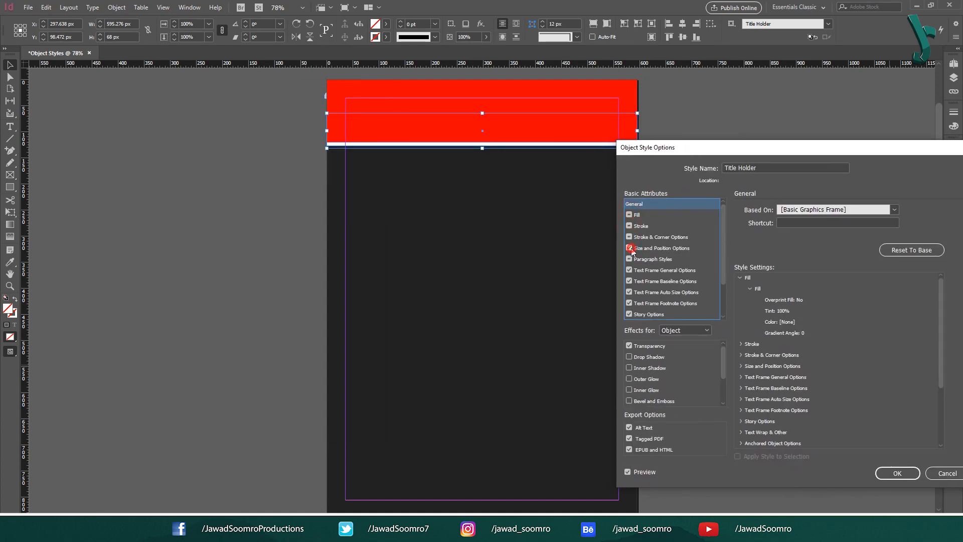
pyautogui.click(631, 259)
pyautogui.click(631, 259)
pyautogui.click(630, 270)
pyautogui.click(630, 282)
pyautogui.click(629, 292)
pyautogui.click(630, 304)
pyautogui.click(630, 314)
pyautogui.scroll(-2, 657, 301)
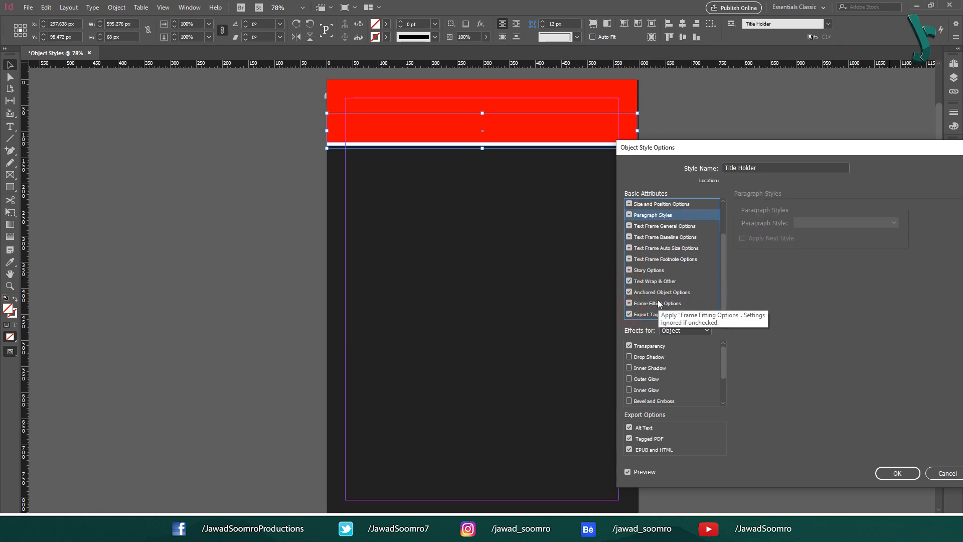
pyautogui.click(629, 314)
pyautogui.click(630, 293)
pyautogui.click(630, 281)
pyautogui.click(630, 346)
pyautogui.scroll(2, 681, 282)
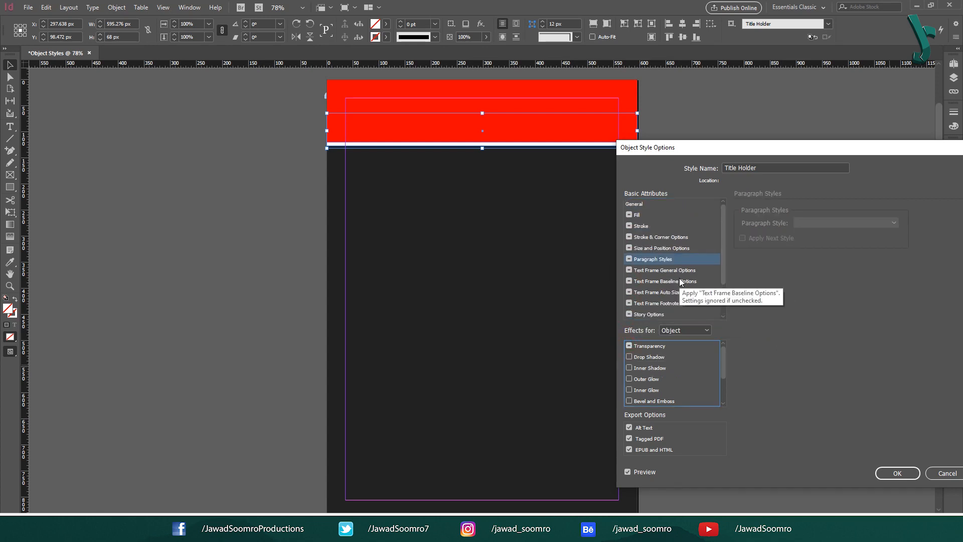
# Enable the fill in the Title Holder style, try several RGB swatches and set it to RGB Red
pyautogui.click(677, 202)
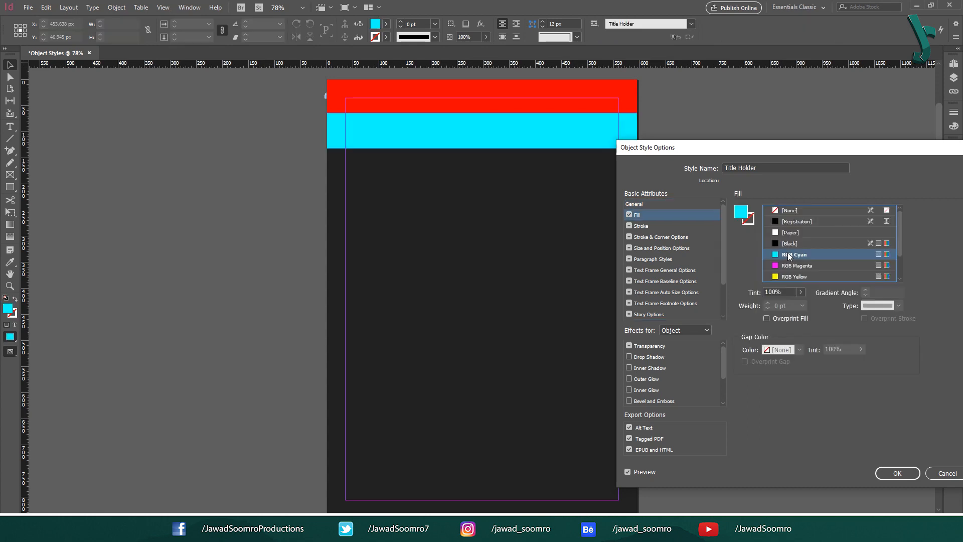
pyautogui.click(790, 265)
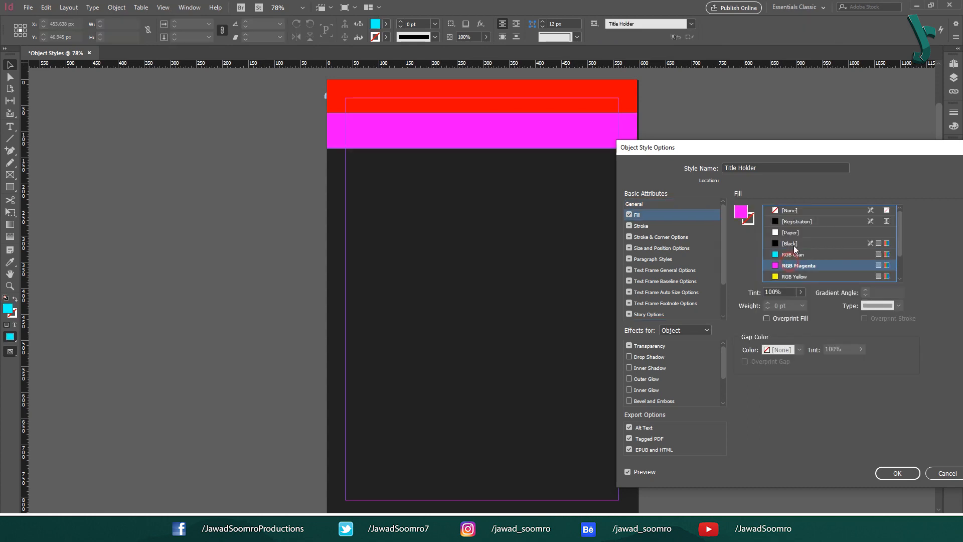
pyautogui.scroll(-1, 795, 249)
pyautogui.click(797, 243)
pyautogui.click(798, 255)
pyautogui.click(798, 265)
pyautogui.click(798, 277)
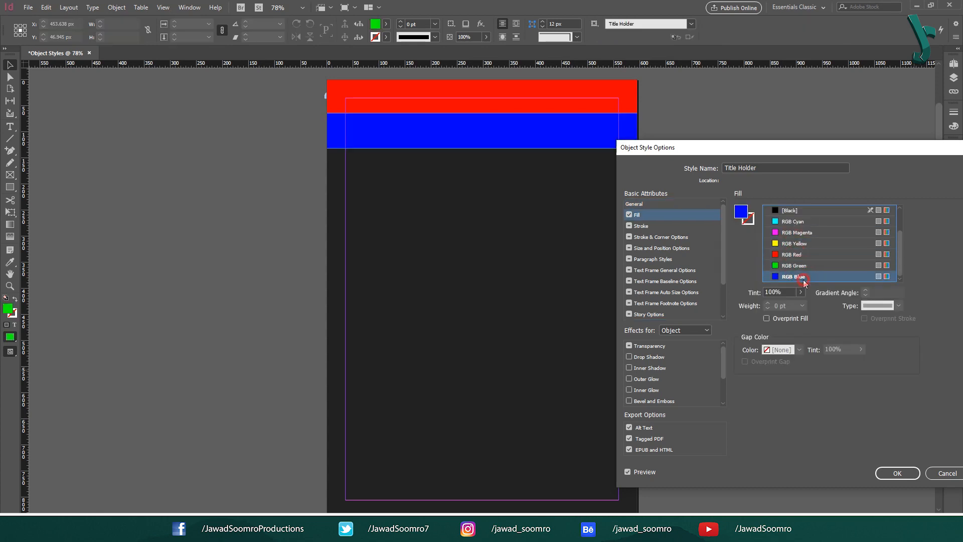
pyautogui.click(803, 254)
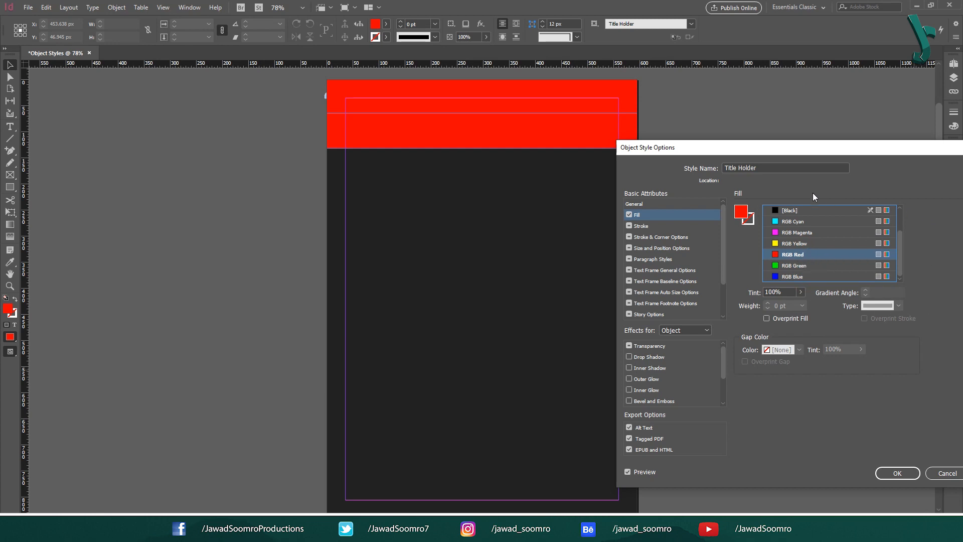
# Enable the stroke in the Title Holder style, try several swatches and set it to 4 pt RGB Cyan
pyautogui.click(629, 226)
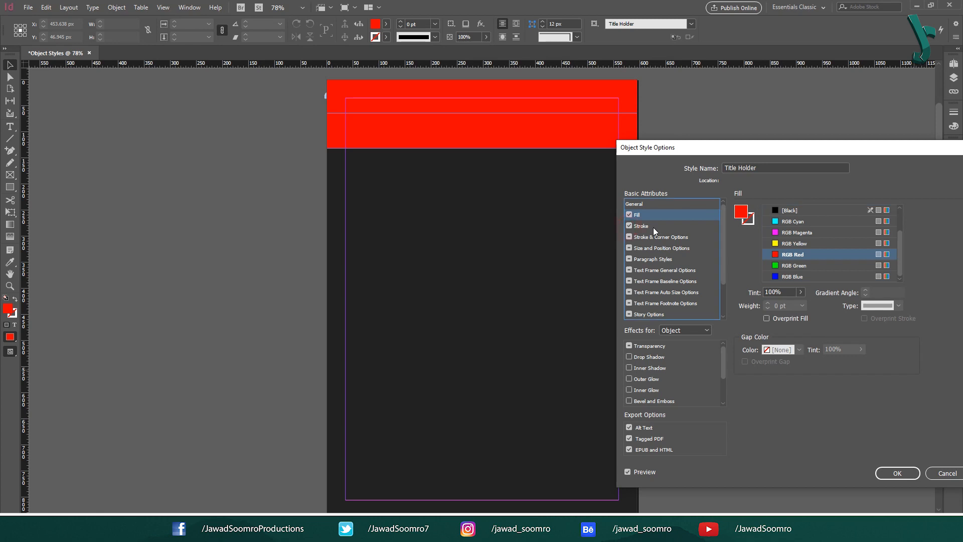
pyautogui.click(653, 227)
pyautogui.click(822, 230)
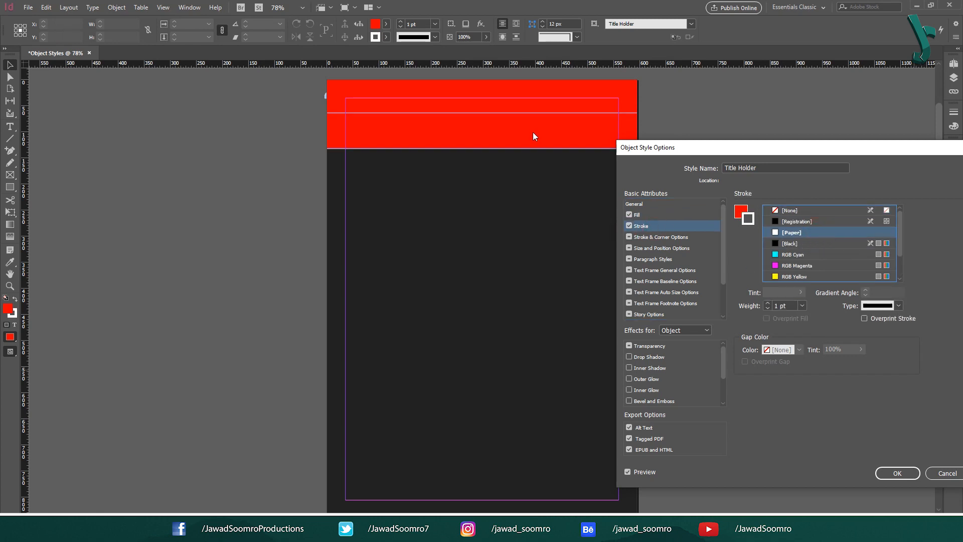
pyautogui.scroll(-2, 800, 233)
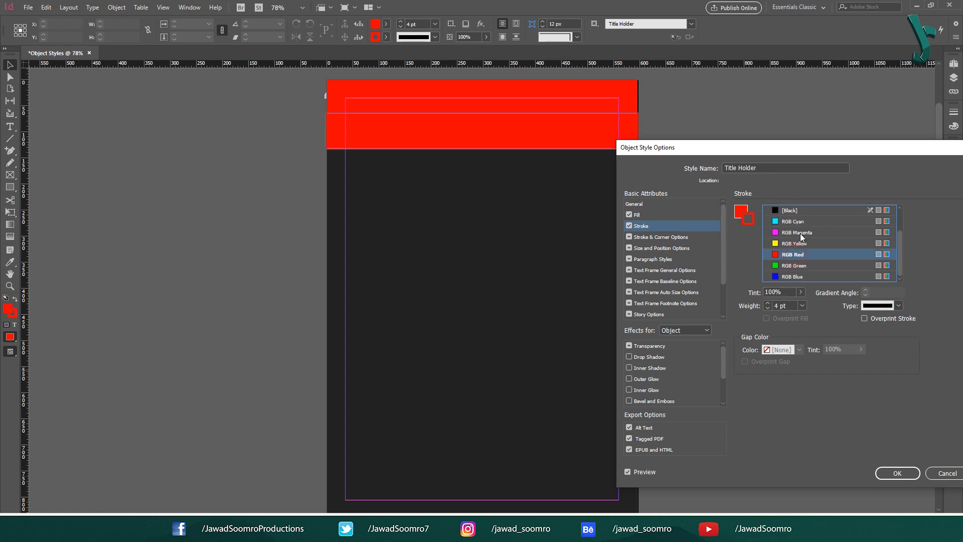
pyautogui.click(801, 243)
pyautogui.click(806, 263)
pyautogui.scroll(1, 805, 256)
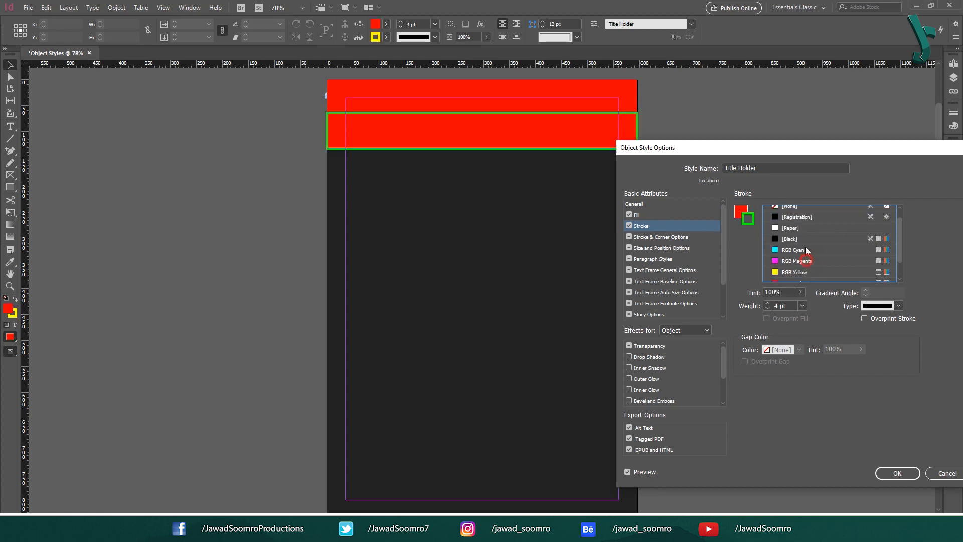
pyautogui.click(804, 228)
pyautogui.scroll(-1, 807, 236)
pyautogui.scroll(1, 881, 250)
pyautogui.click(823, 237)
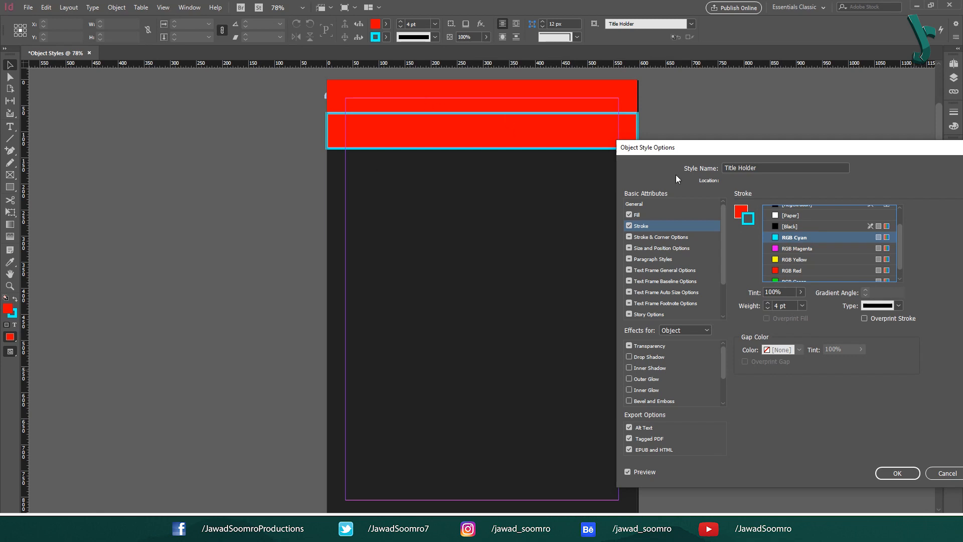
# Enable Stroke & Corner Options with the stroke on, and try different stroke alignments, joins and end caps
pyautogui.click(630, 226)
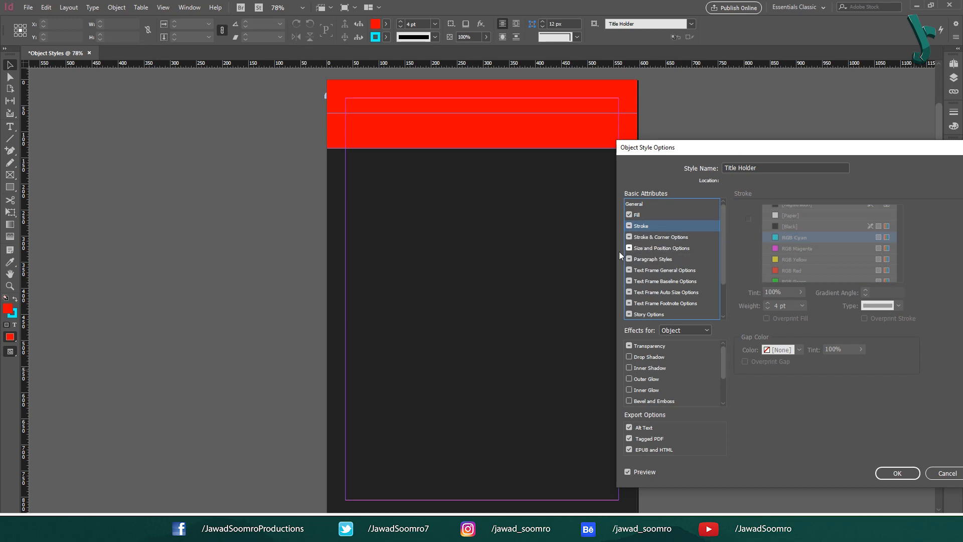
pyautogui.click(672, 237)
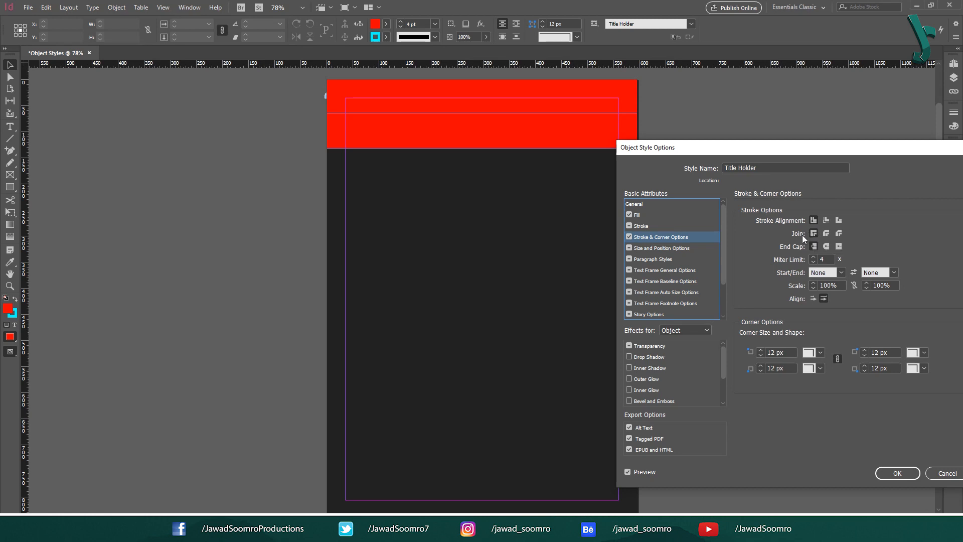
pyautogui.click(630, 226)
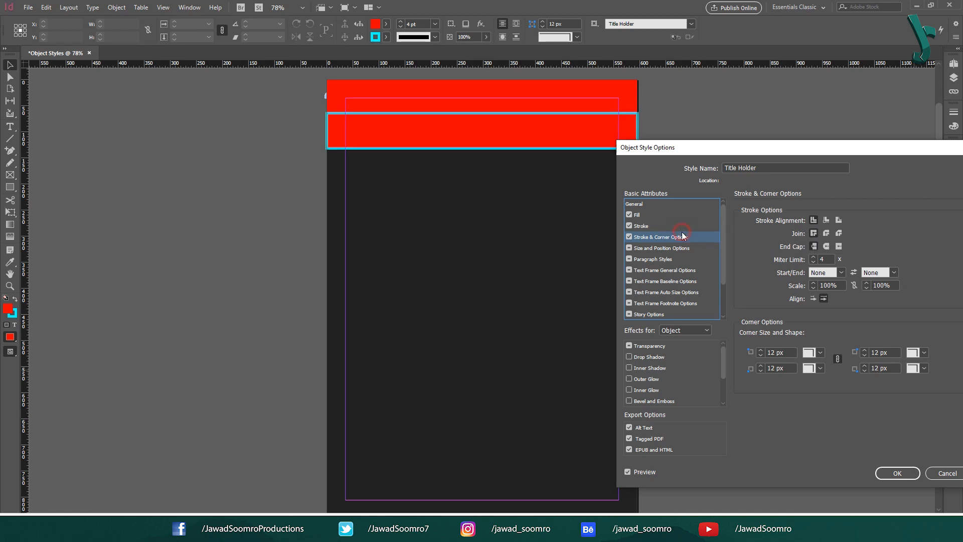
pyautogui.click(826, 220)
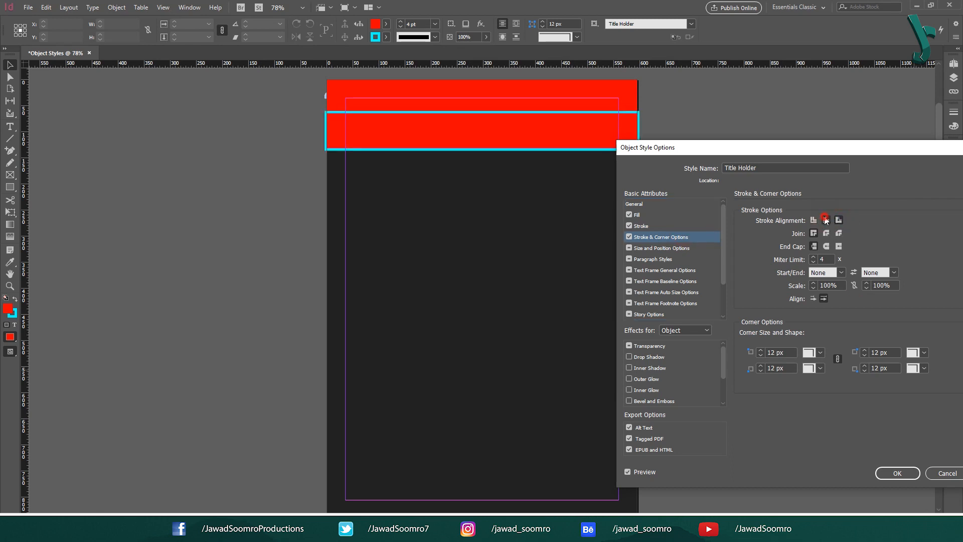
pyautogui.click(840, 219)
pyautogui.click(826, 233)
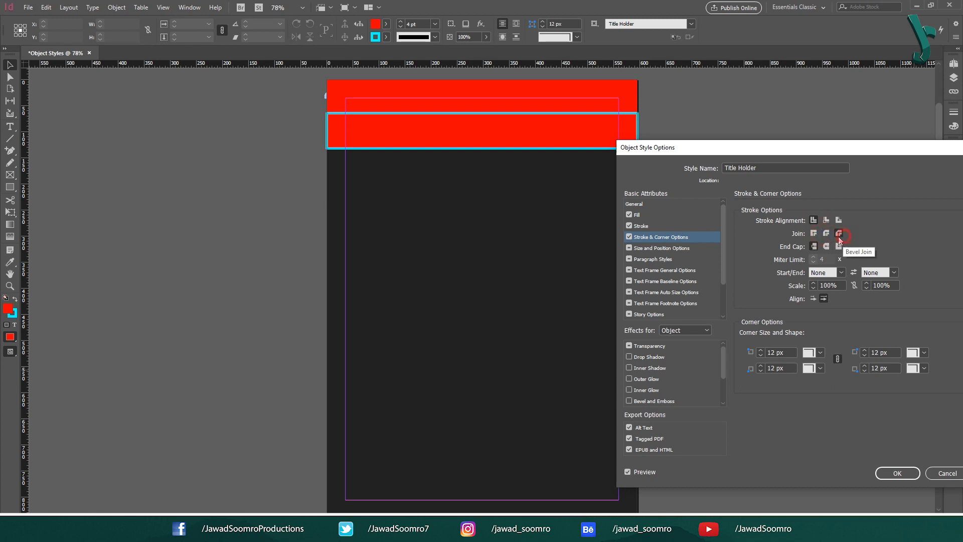
pyautogui.click(815, 234)
pyautogui.click(826, 246)
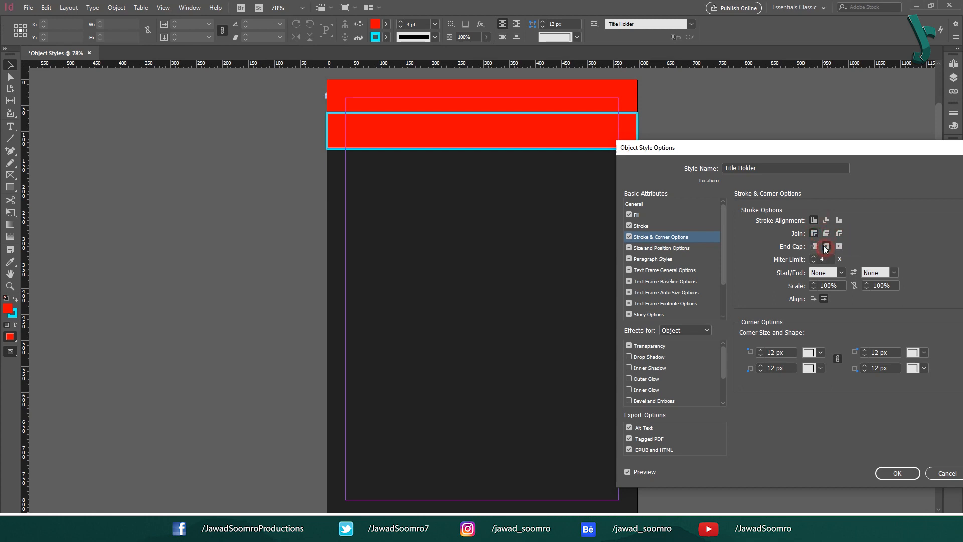
pyautogui.click(814, 246)
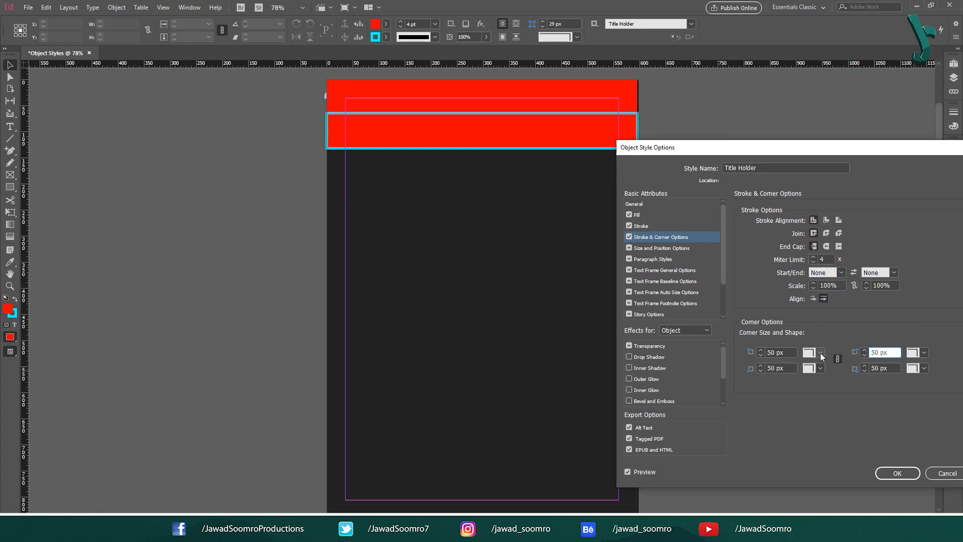
# Try rounded corners of 11 px on all four corners, and exclude the stroke and corner attributes from the style
pyautogui.click(821, 353)
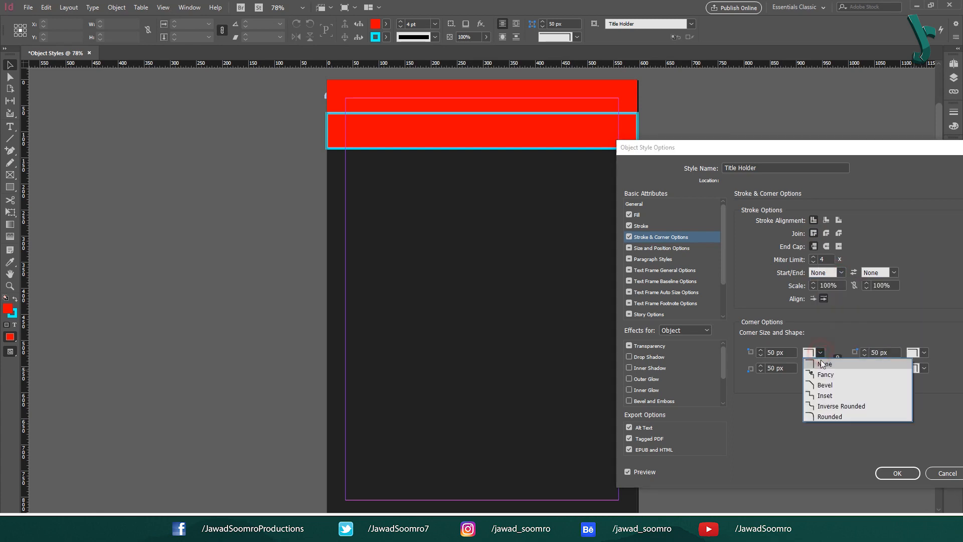
pyautogui.click(845, 415)
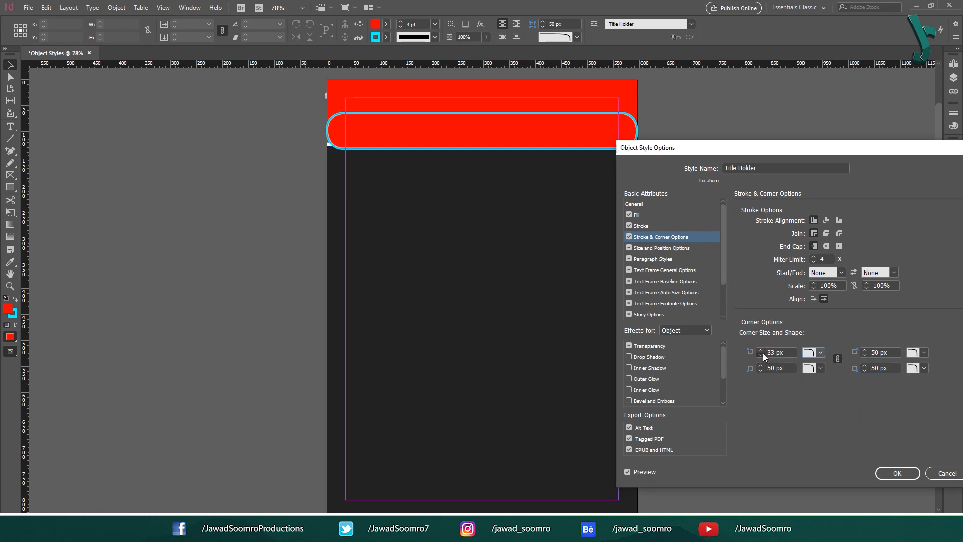
pyautogui.click(763, 353)
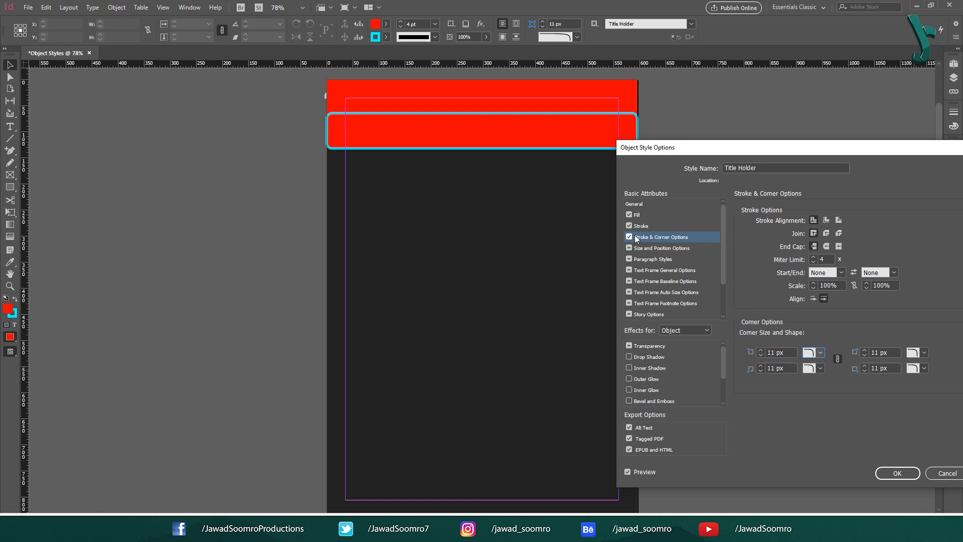
pyautogui.click(630, 237)
pyautogui.click(630, 225)
# Enable Size and Position Options in the Title Holder style and check the adjustment choices, leaving both size and position at None
pyautogui.click(647, 248)
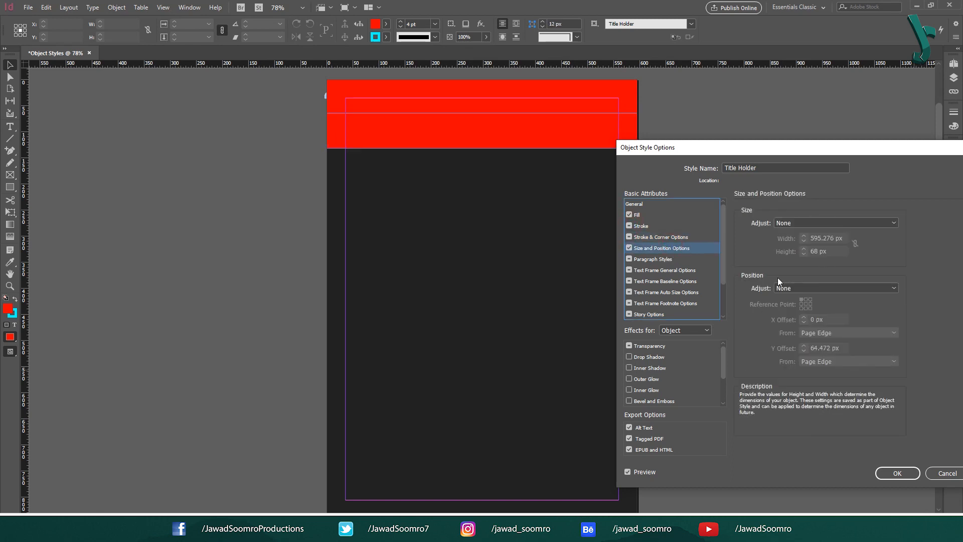
pyautogui.click(806, 224)
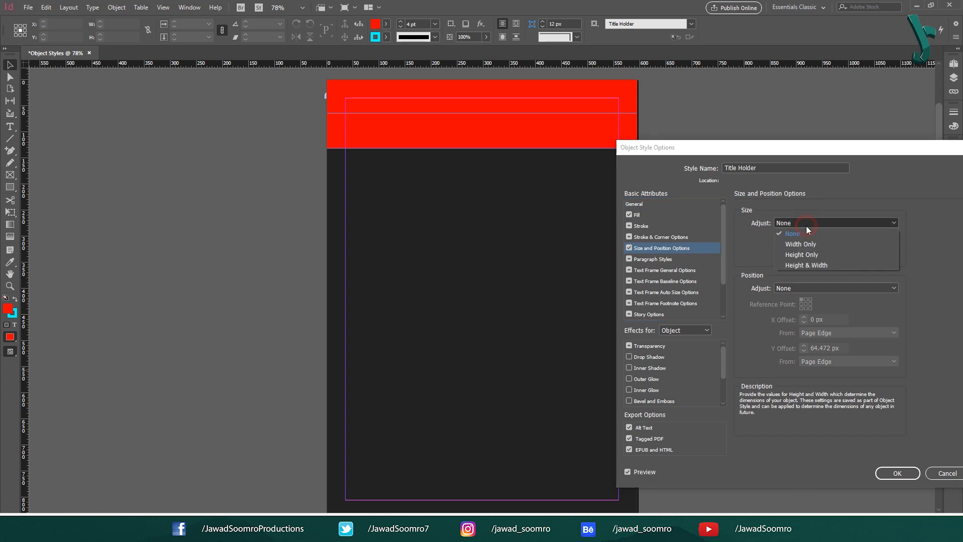
pyautogui.click(825, 201)
pyautogui.click(826, 288)
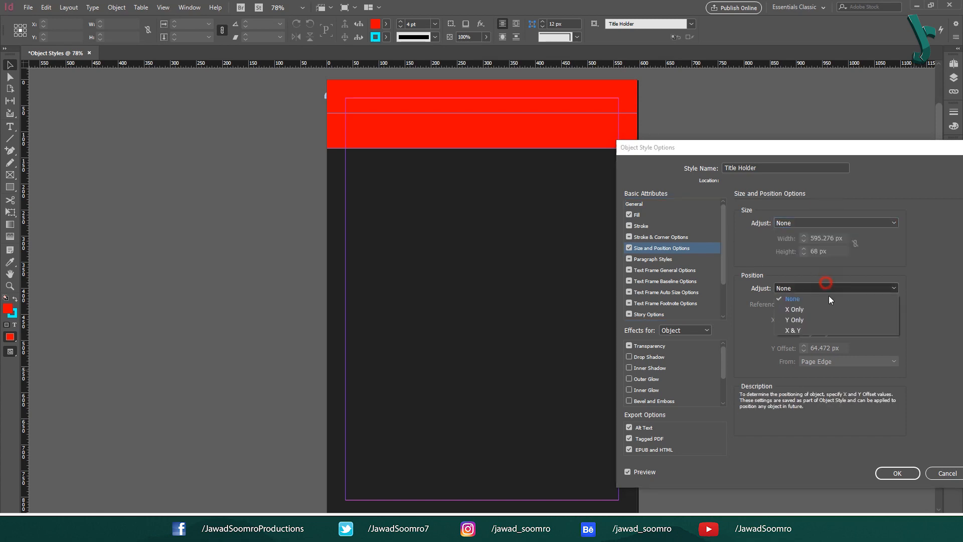
pyautogui.click(829, 268)
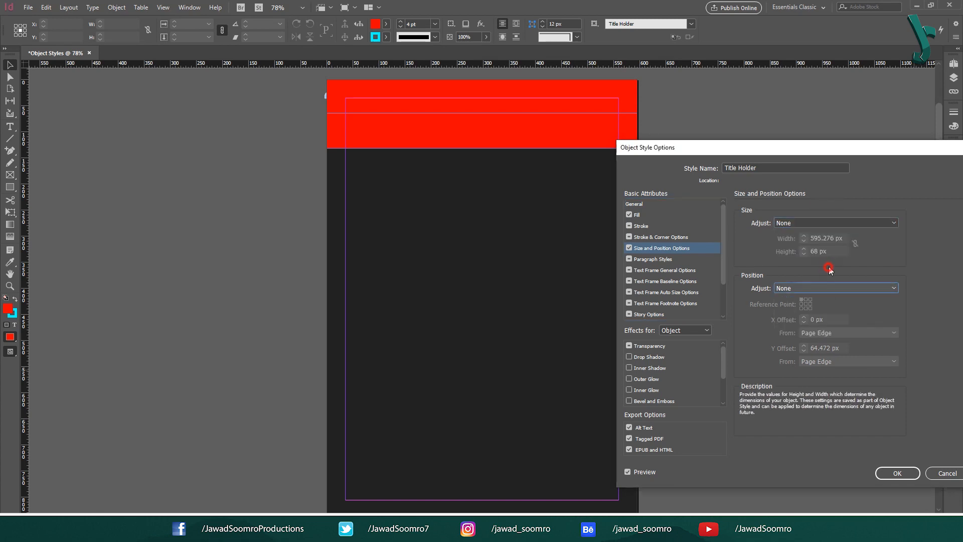
# Try linking Paragraph Style 1 to the Title Holder style, and exclude the paragraph style attribute
pyautogui.click(671, 259)
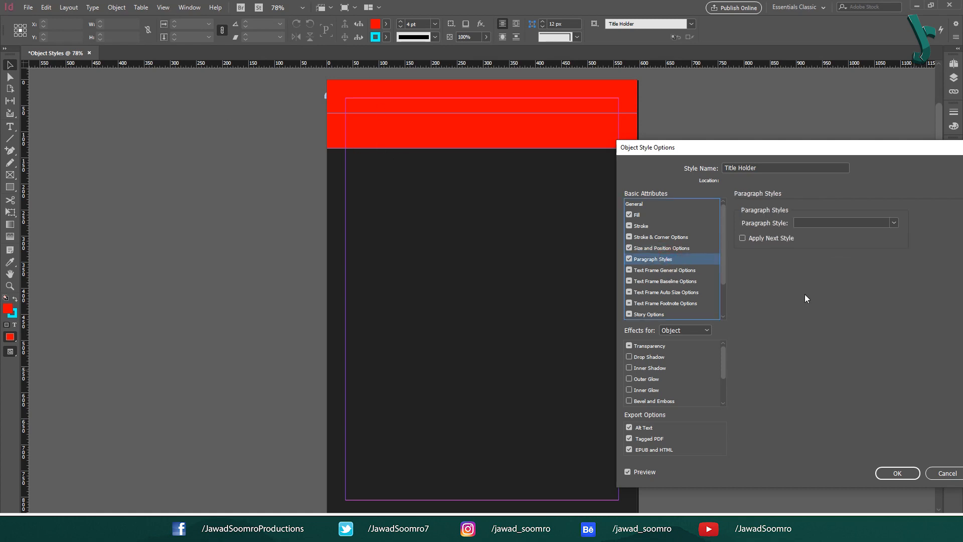
pyautogui.click(804, 222)
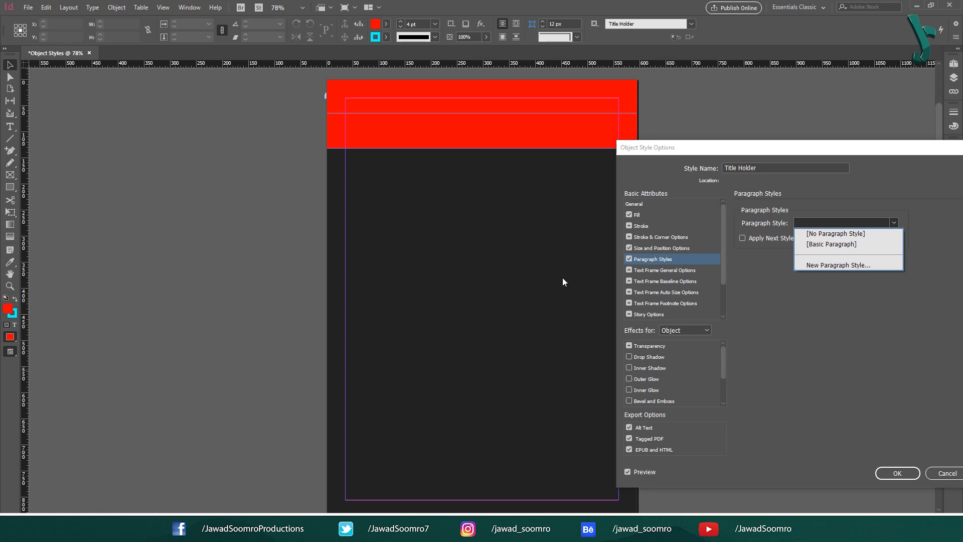
pyautogui.click(691, 281)
pyautogui.click(654, 261)
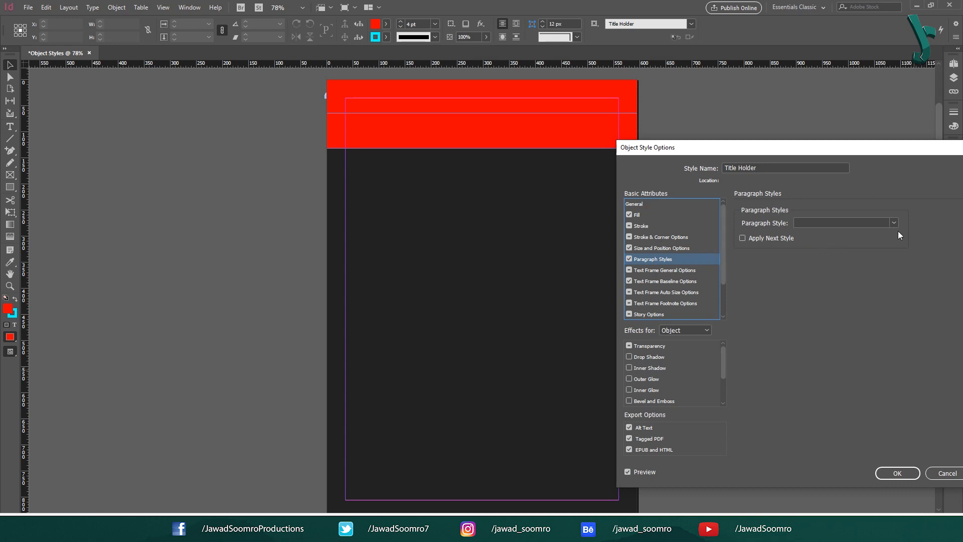
pyautogui.click(866, 221)
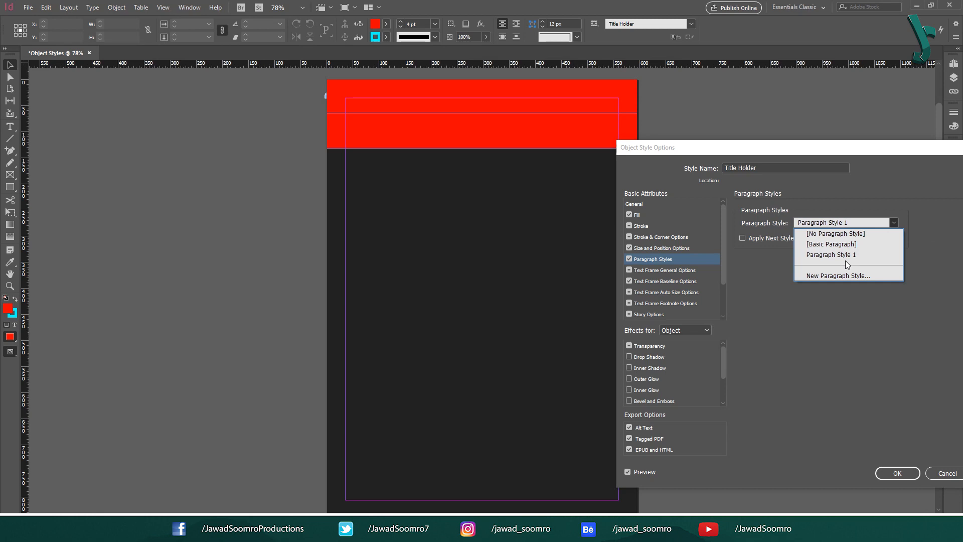
pyautogui.click(845, 260)
pyautogui.click(630, 258)
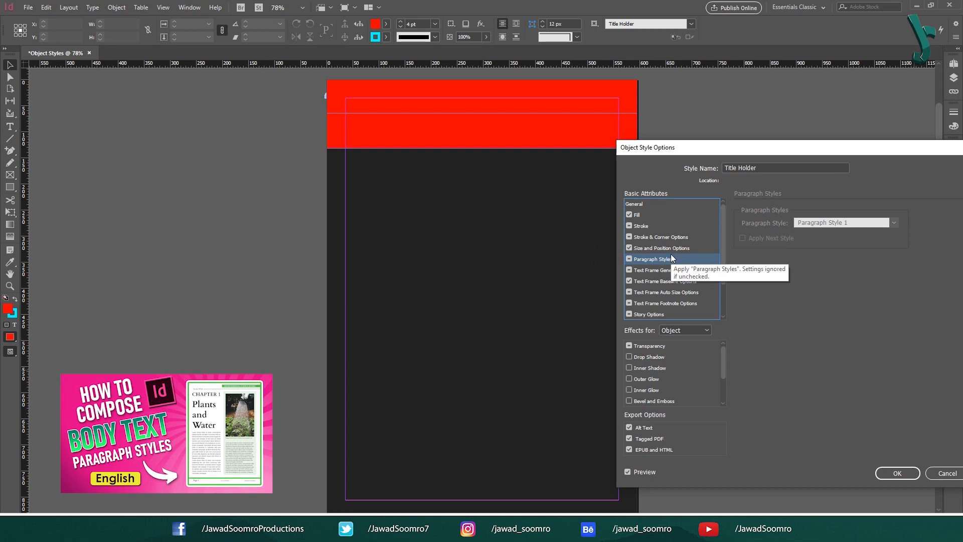
# Try the Drop Shadow, Inner Shadow and Outer Glow effects in the style and turn each one off
pyautogui.scroll(-2, 642, 292)
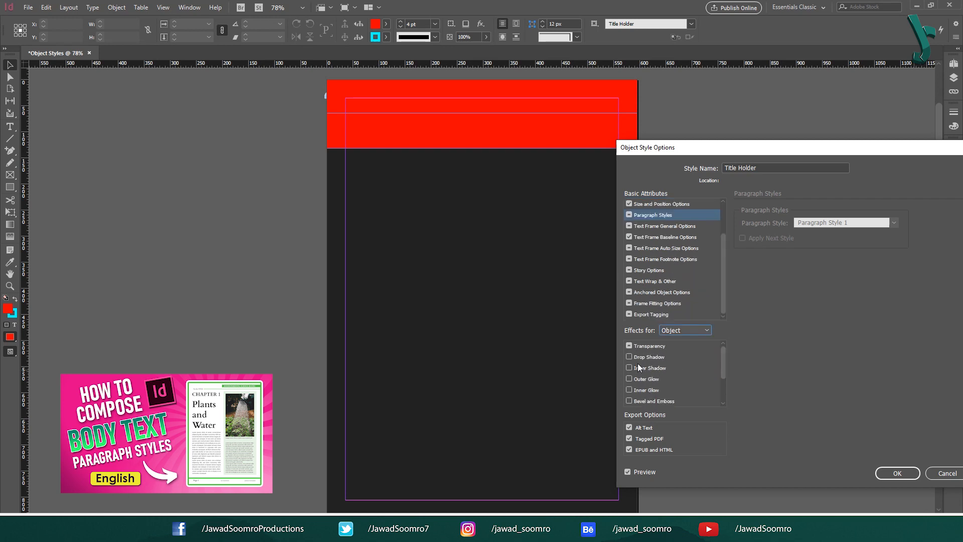
pyautogui.click(673, 356)
pyautogui.click(629, 368)
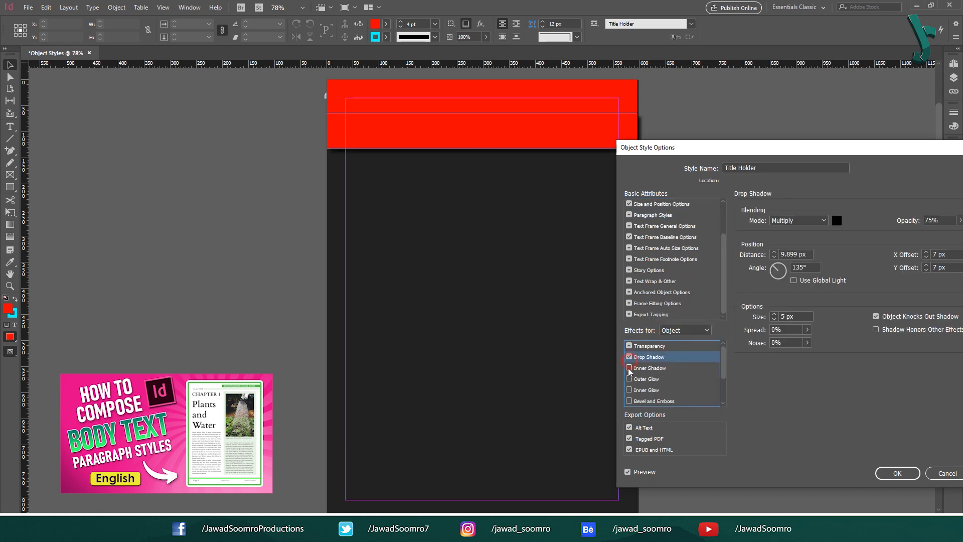
pyautogui.click(629, 357)
pyautogui.click(629, 367)
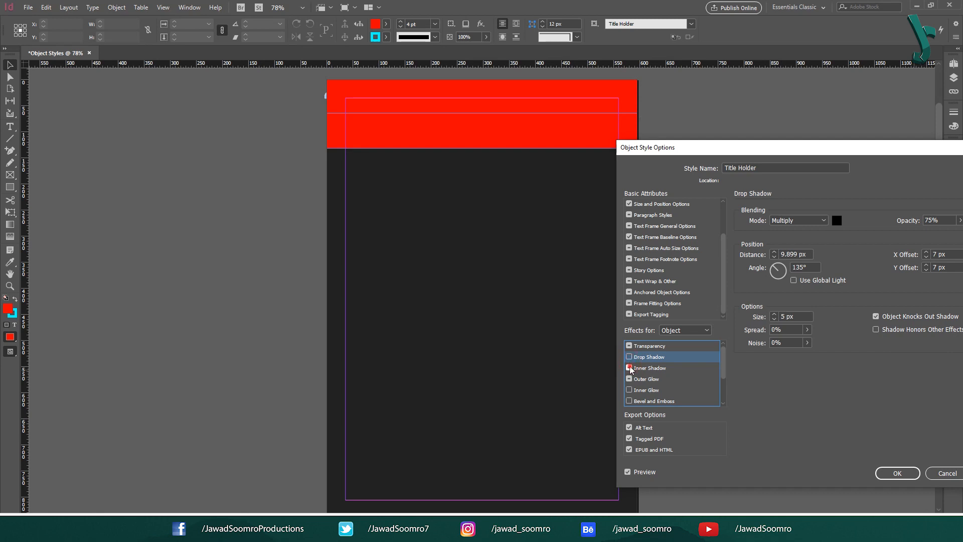
pyautogui.click(630, 379)
pyautogui.click(629, 367)
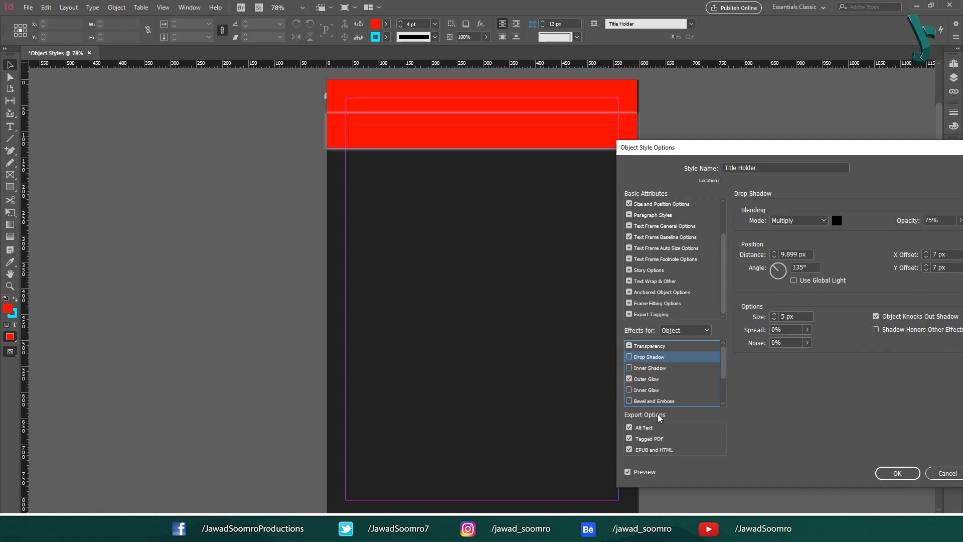
pyautogui.click(629, 380)
pyautogui.scroll(-2, 675, 387)
pyautogui.scroll(2, 677, 391)
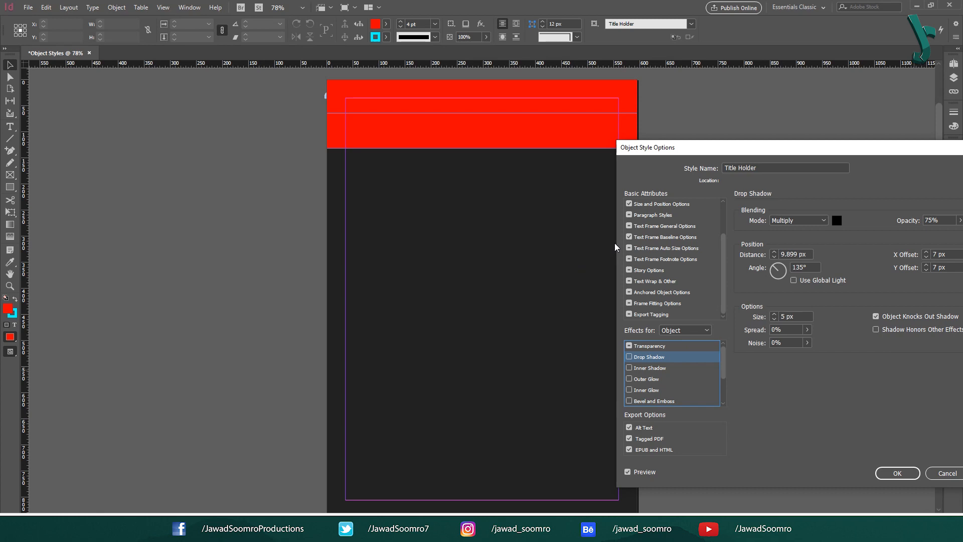
# Examine which parts of the object the style's effects can target, keeping Object as the target
pyautogui.click(681, 331)
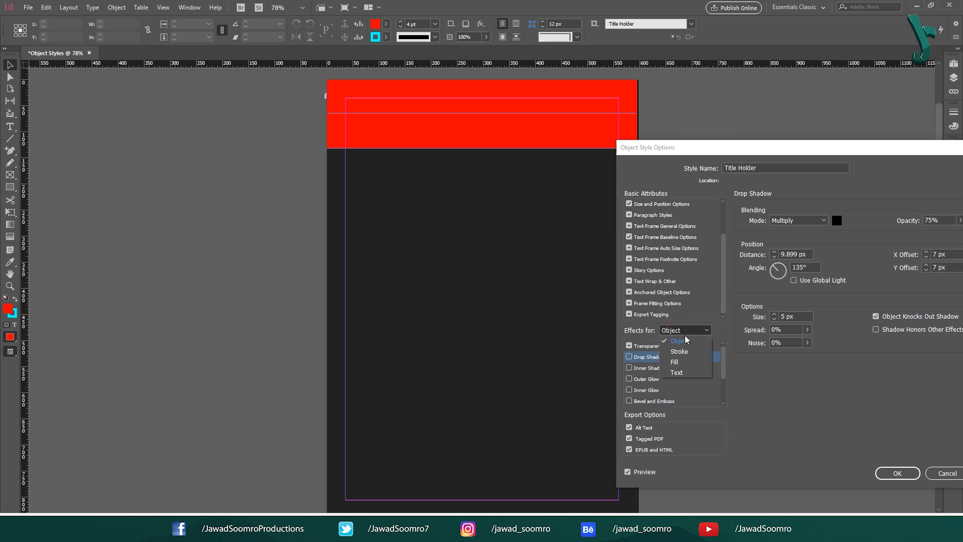
pyautogui.click(689, 330)
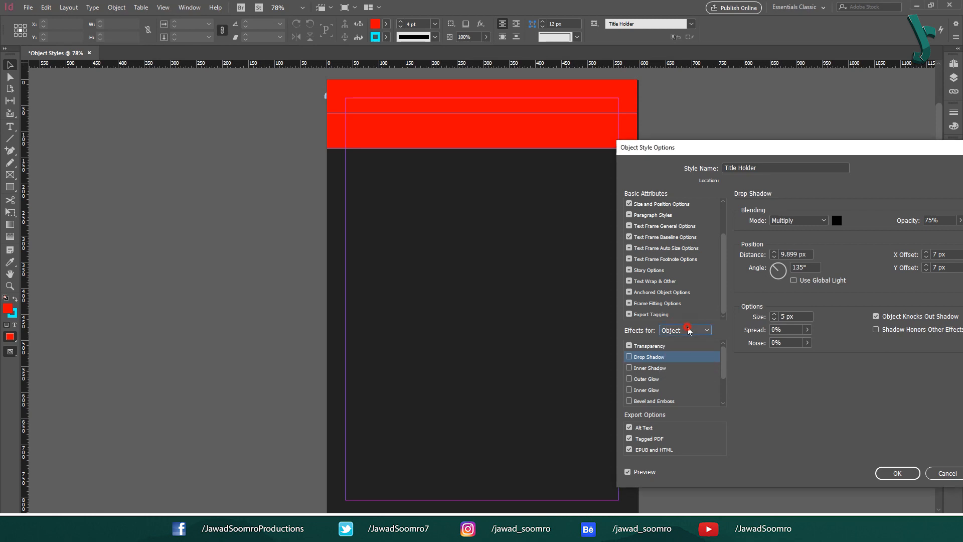
pyautogui.click(689, 330)
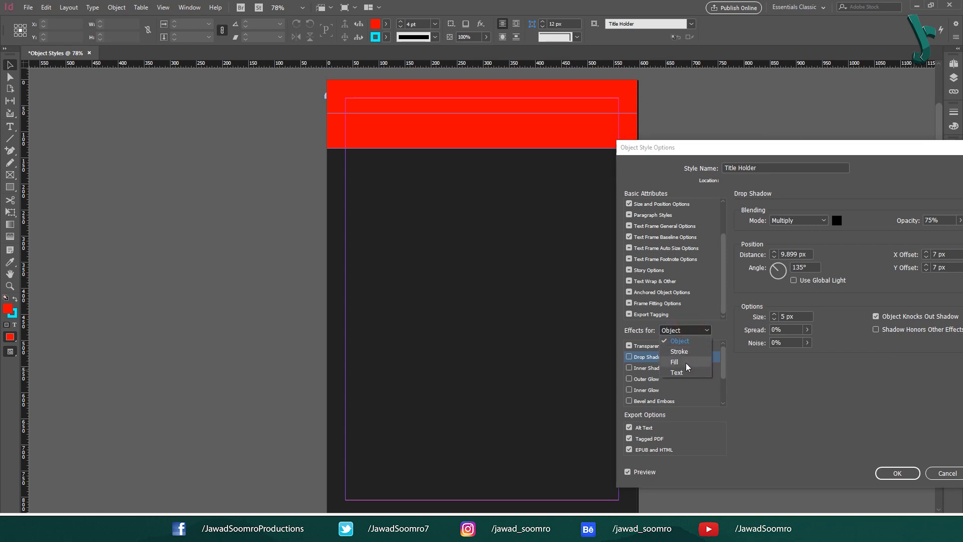
pyautogui.click(823, 383)
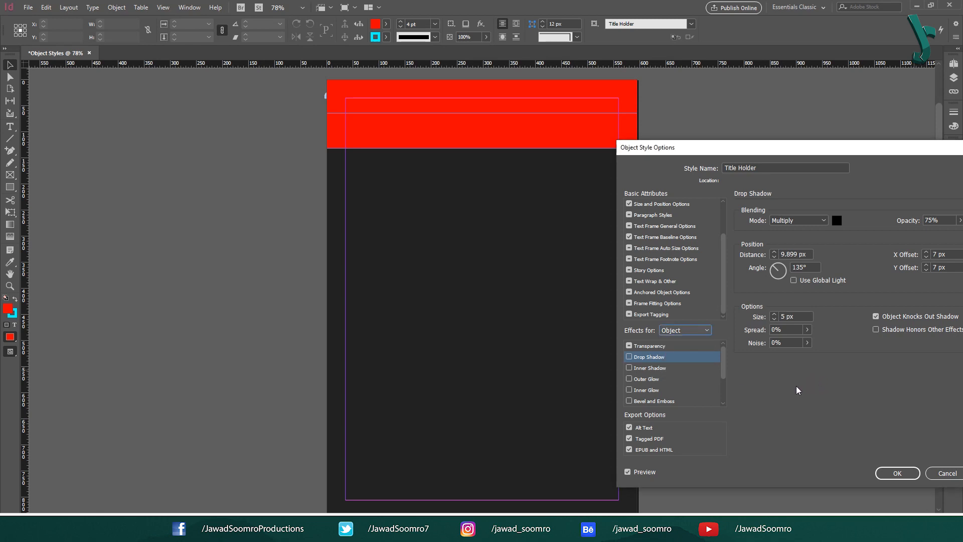
pyautogui.click(680, 329)
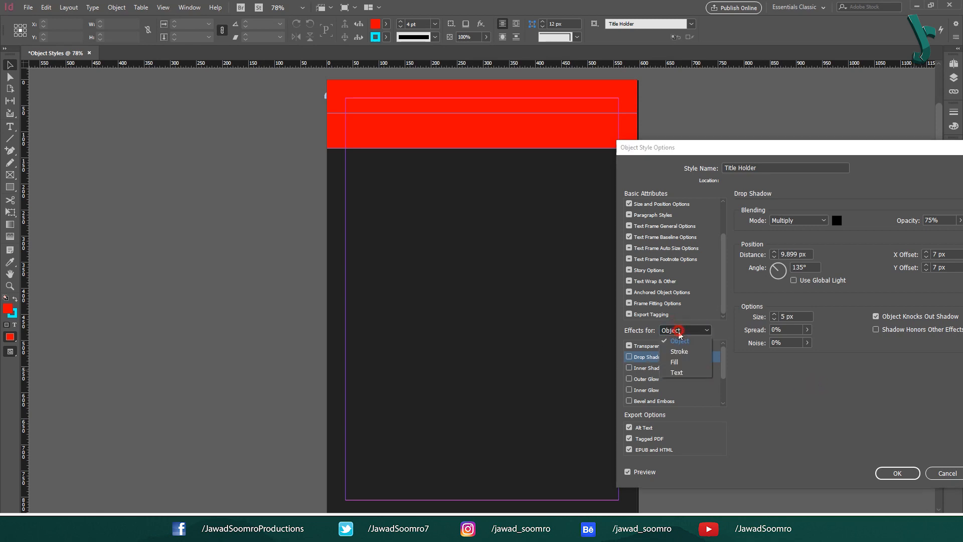
pyautogui.click(673, 335)
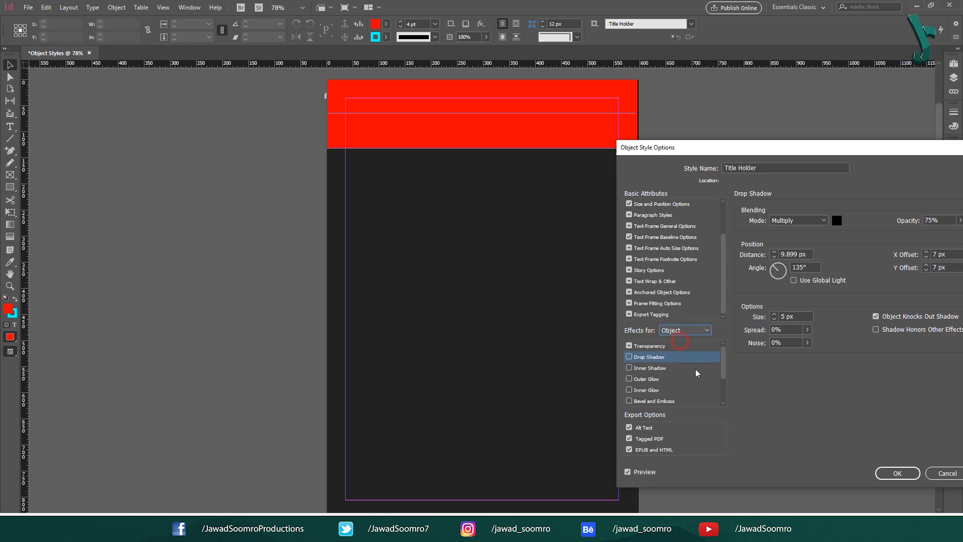
# Enable Transparency for the object, try lowering the opacity to 65% and 20%, and restore it to 100%
pyautogui.click(670, 348)
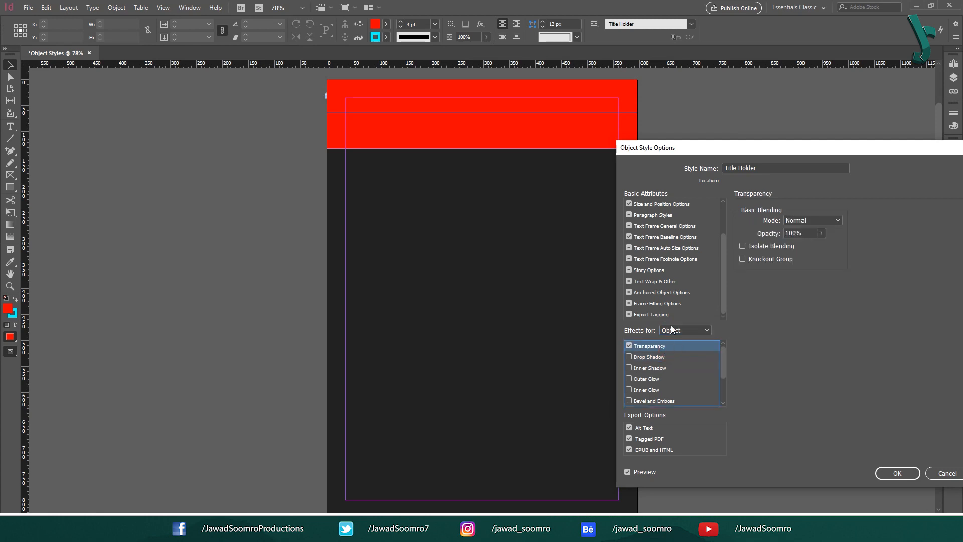
pyautogui.click(825, 219)
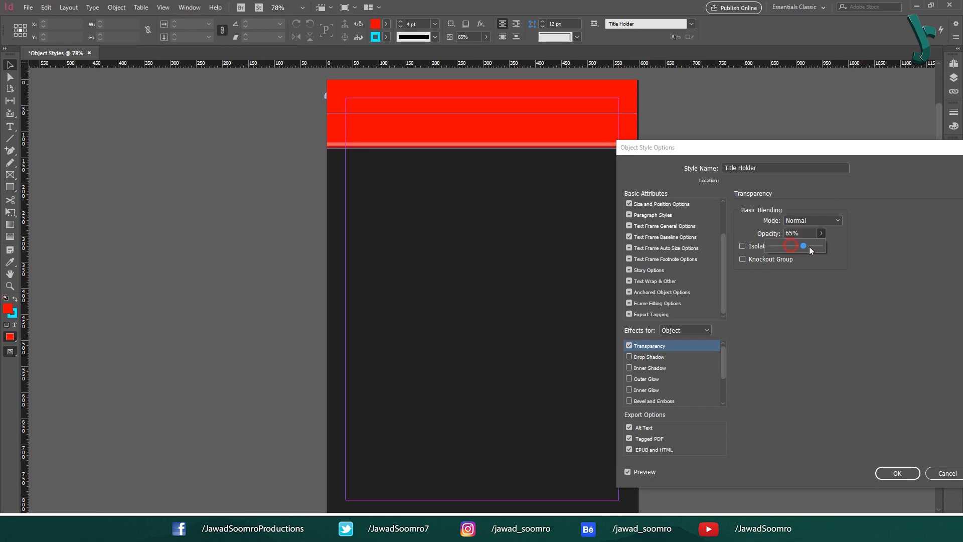
pyautogui.click(810, 246)
pyautogui.click(779, 247)
pyautogui.moveTo(792, 249)
pyautogui.mouseDown()
pyautogui.moveTo(823, 244)
pyautogui.moveTo(779, 238)
pyautogui.mouseUp()
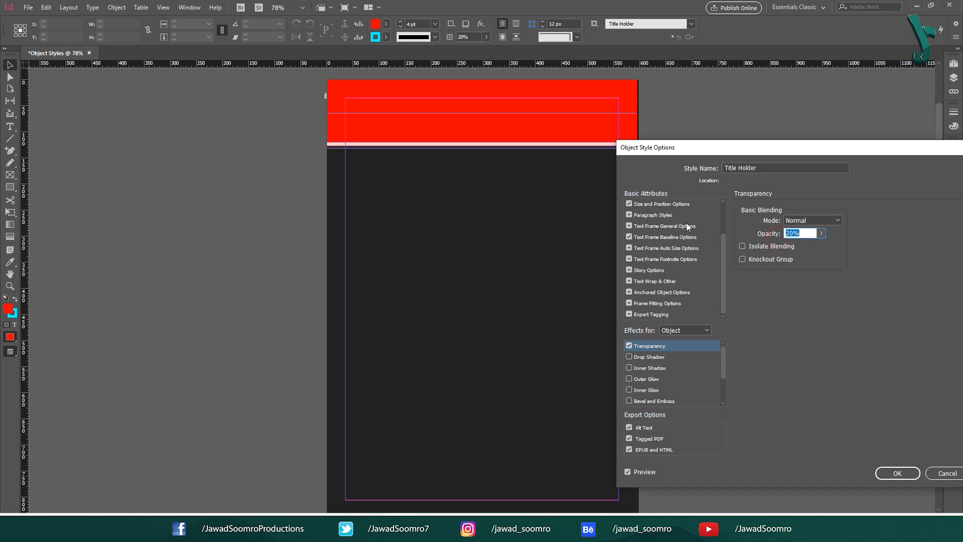
pyautogui.click(821, 234)
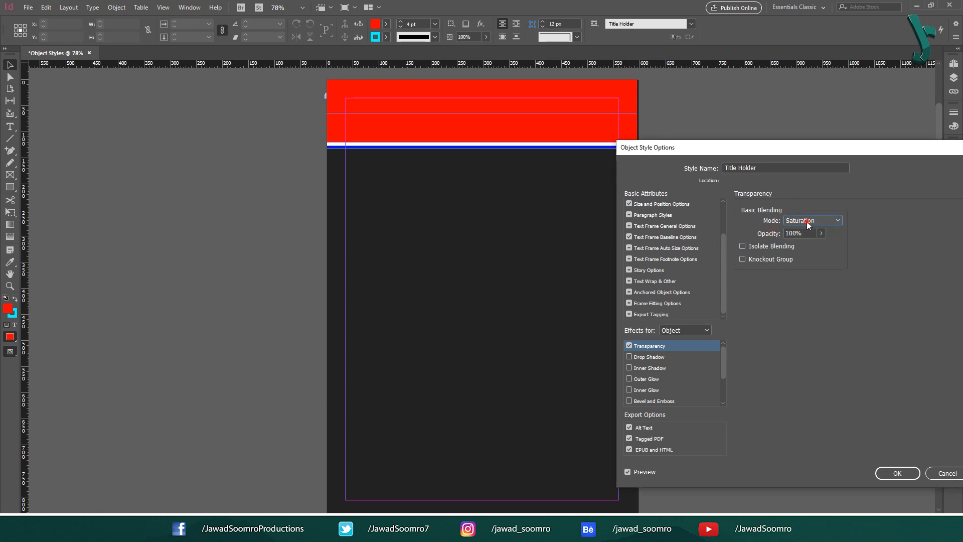
# Try the Saturation, Difference, Color Dodge and Luminosity blending modes, and return to Normal at 100% opacity
pyautogui.click(807, 221)
pyautogui.click(806, 333)
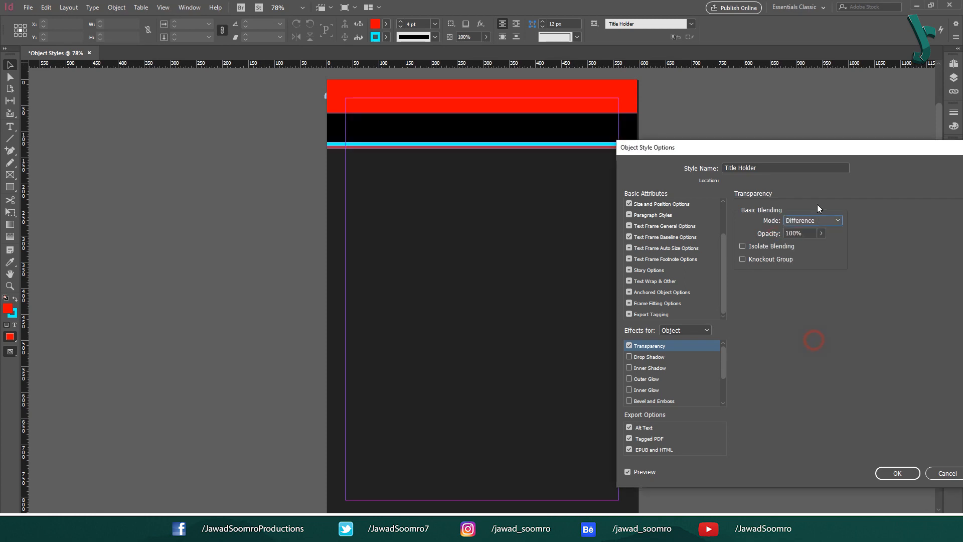
pyautogui.click(813, 221)
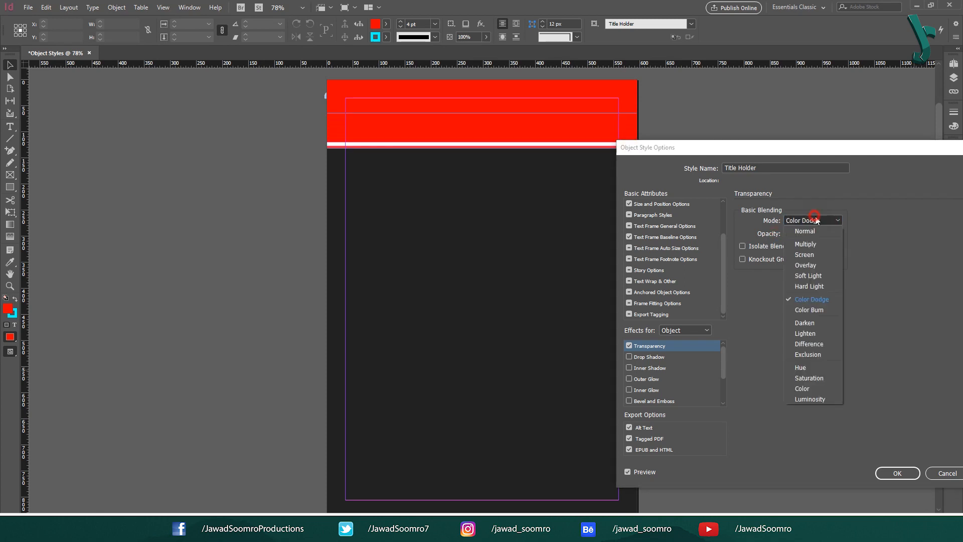
pyautogui.click(810, 399)
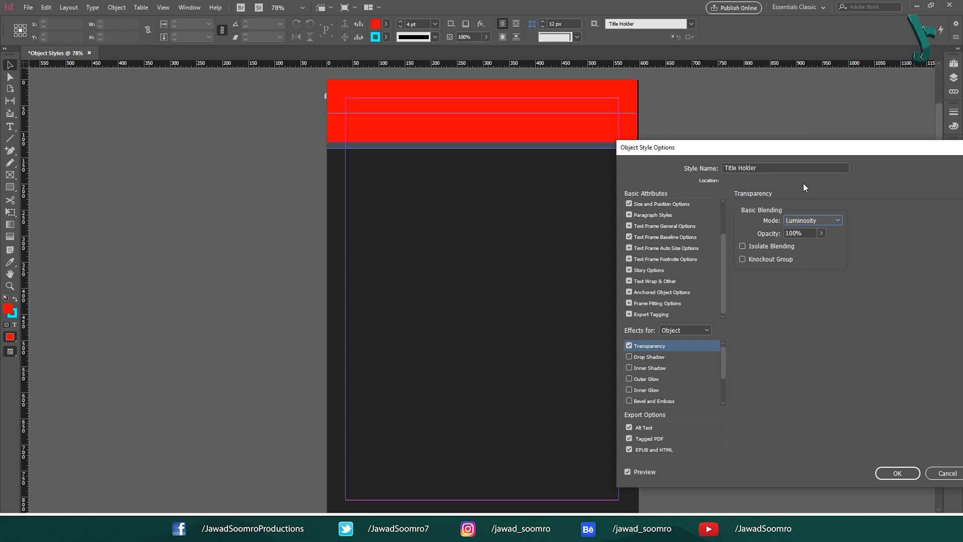
pyautogui.click(809, 220)
pyautogui.click(798, 234)
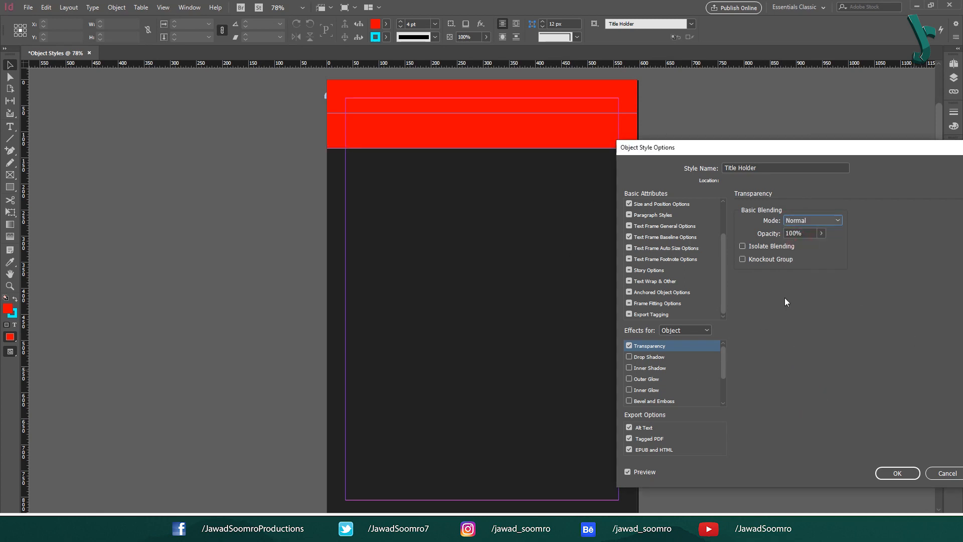
pyautogui.click(812, 233)
pyautogui.click(821, 233)
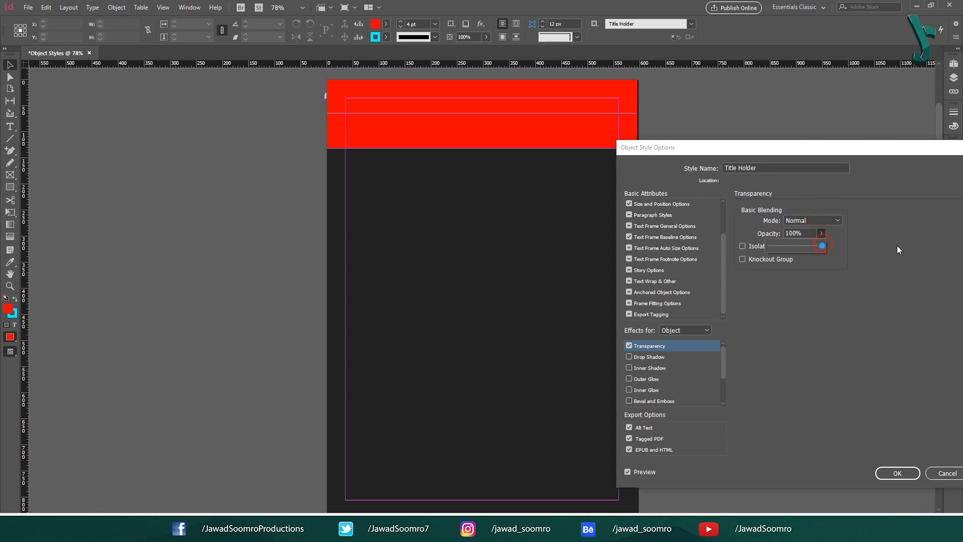
pyautogui.click(796, 277)
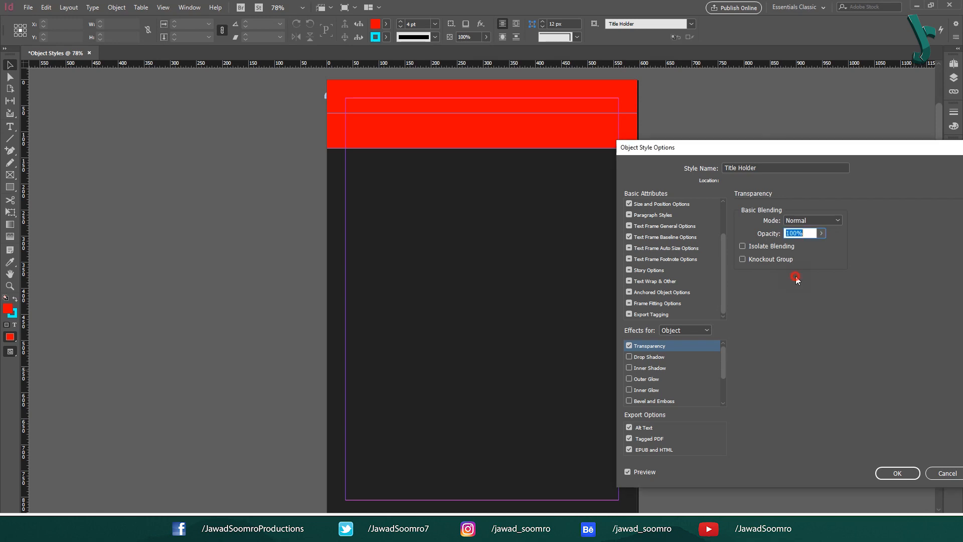
# Enable Drop Shadow for the object and go through its distance, angle, offset, size, spread and noise settings
pyautogui.click(651, 356)
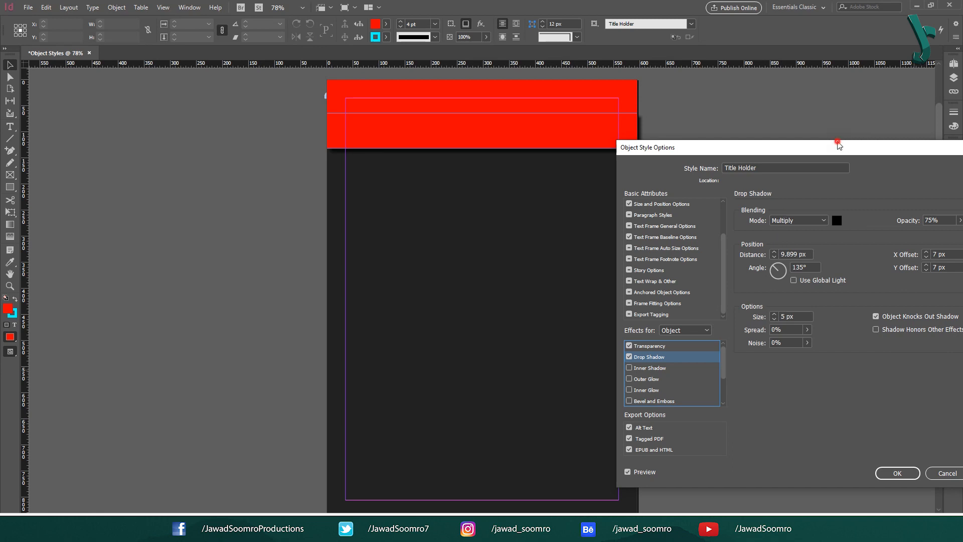
pyautogui.moveTo(839, 144); pyautogui.dragTo(792, 174)
pyautogui.doubleClick(746, 285)
pyautogui.click(711, 295)
pyautogui.click(766, 284)
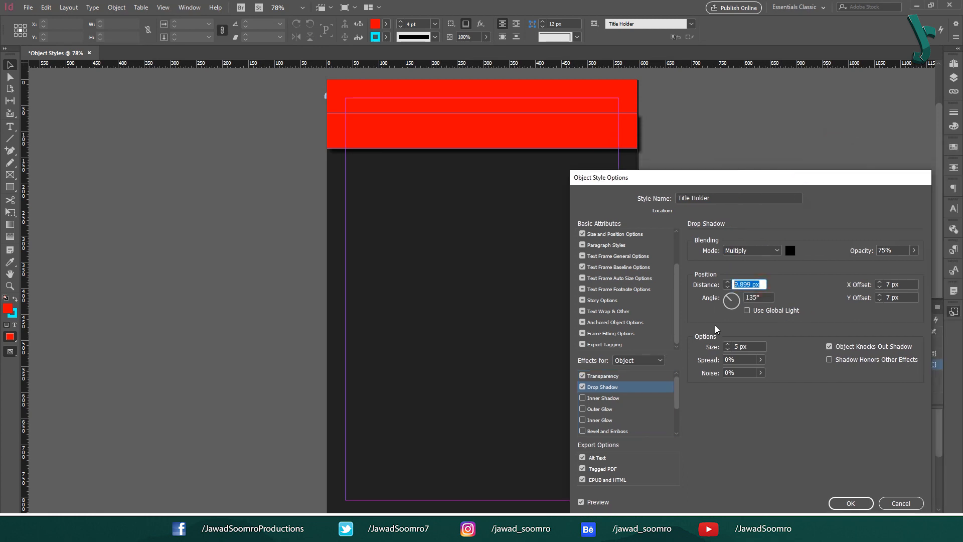
pyautogui.moveTo(908, 285); pyautogui.dragTo(875, 300)
pyautogui.moveTo(754, 346); pyautogui.dragTo(674, 347)
pyautogui.click(730, 359)
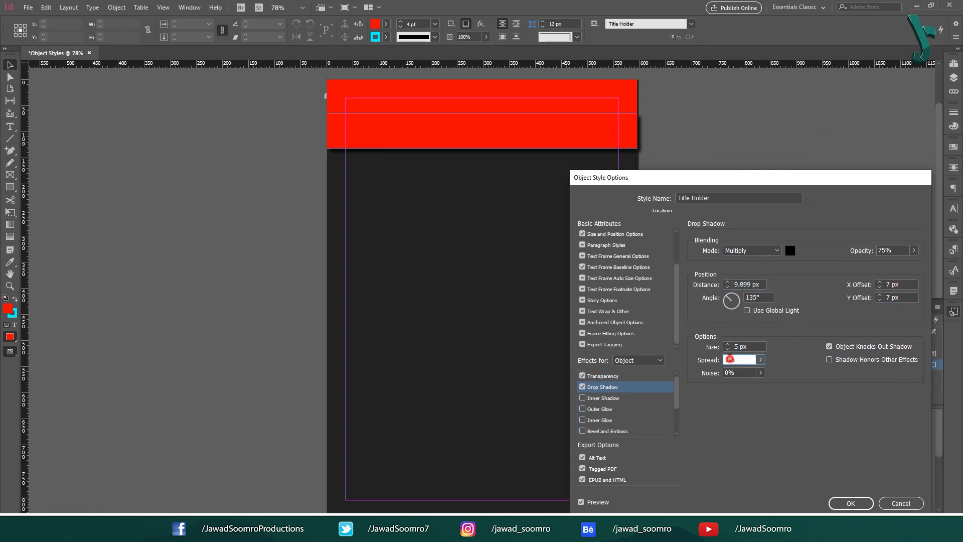
pyautogui.click(739, 373)
# Set the drop shadow's distance to 10 px and its angle to 8°
pyautogui.click(766, 284)
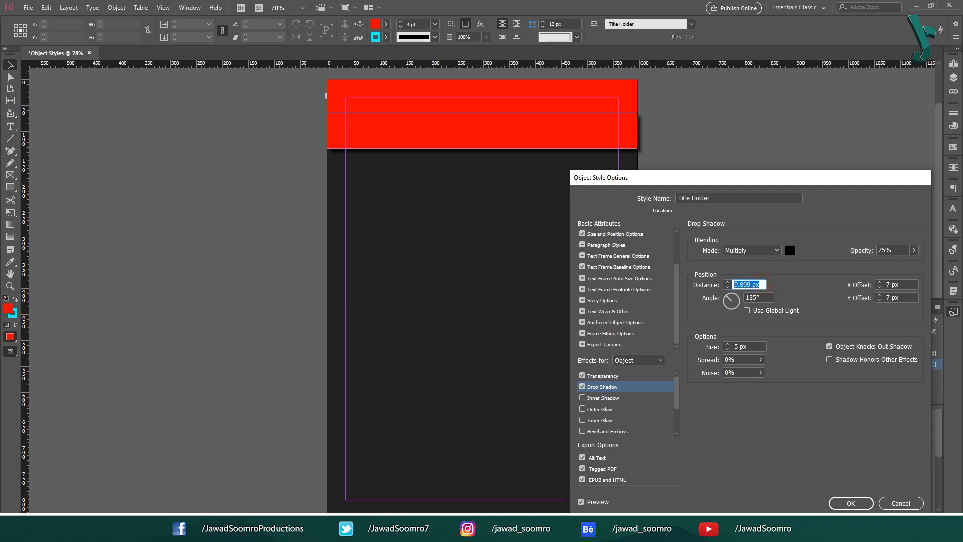
pyautogui.write('10')
pyautogui.click(770, 296)
pyautogui.write('8')
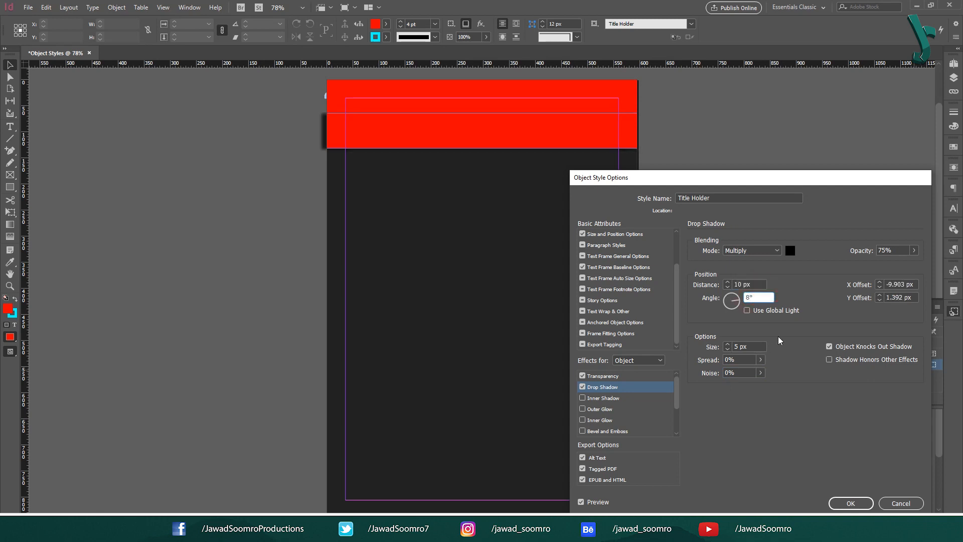
# Set the drop shadow's angle to 18° and keep its distance at 10 px
pyautogui.click(755, 286)
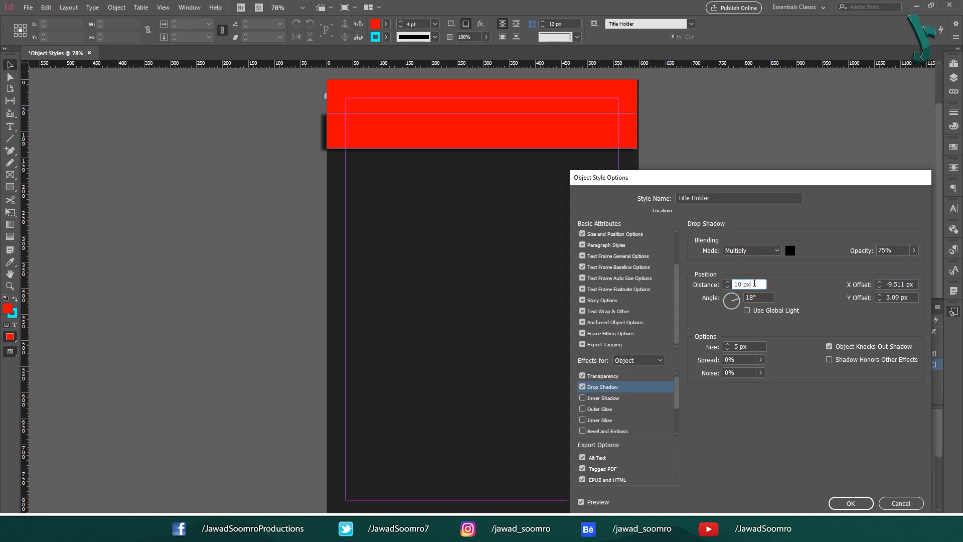
# Try the Inner Shadow, Outer Glow and Inner Glow effects for the object, turning both glows off again
pyautogui.click(603, 398)
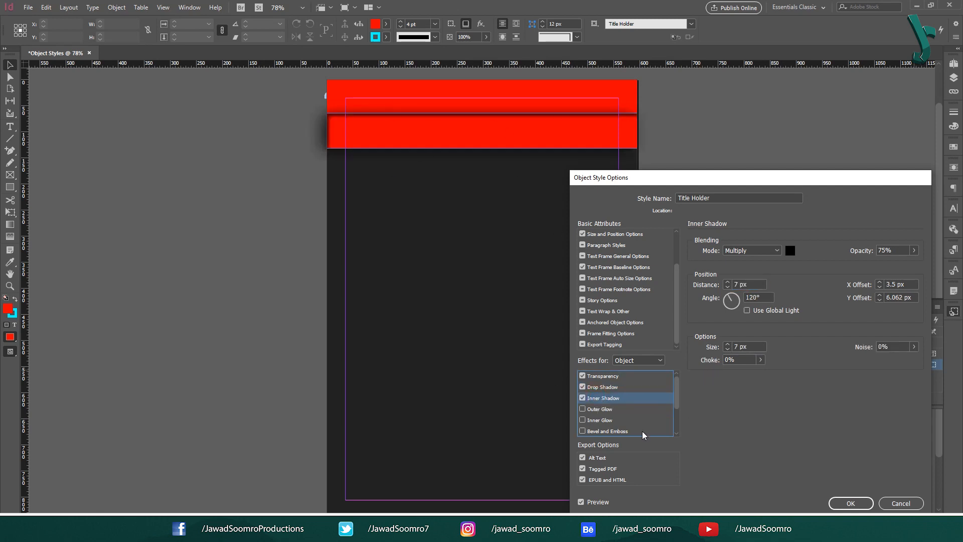
pyautogui.click(602, 409)
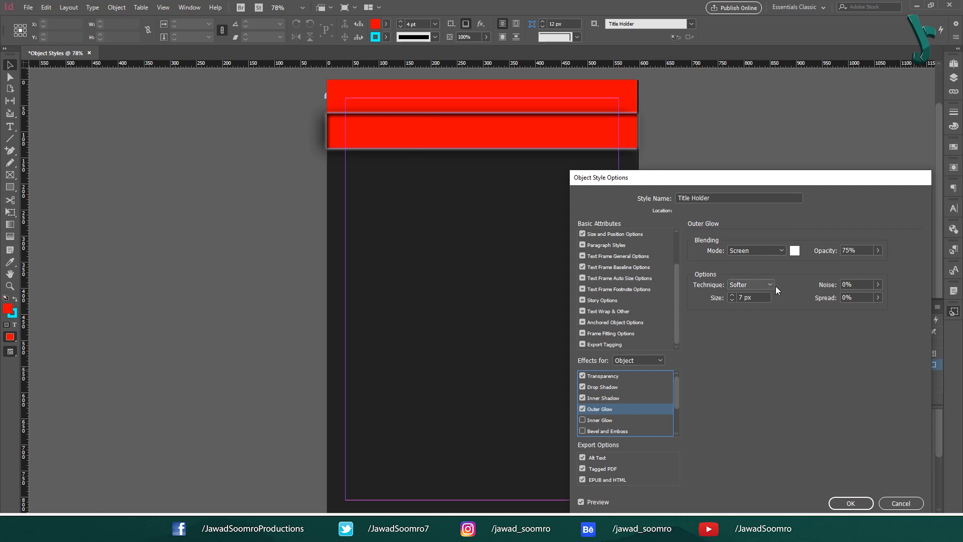
pyautogui.click(582, 409)
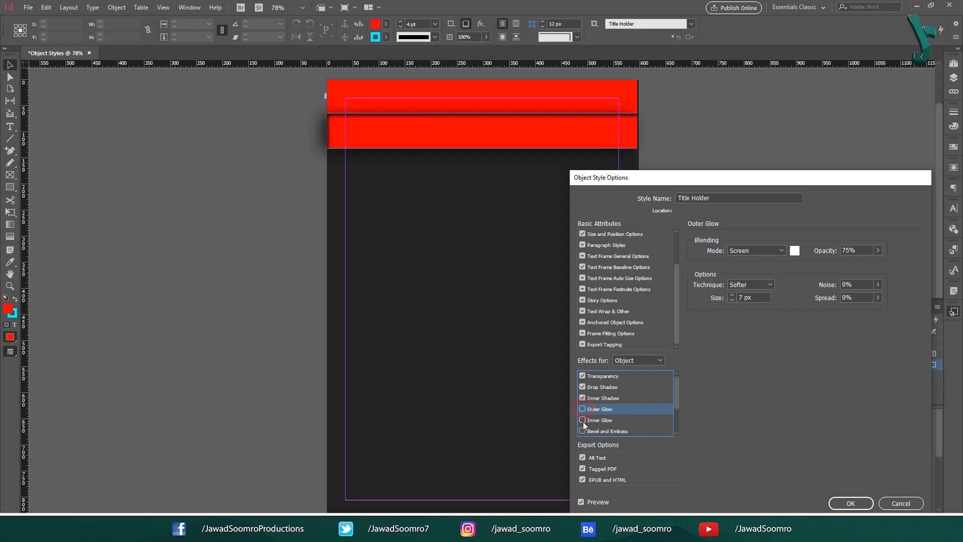
pyautogui.click(582, 420)
pyautogui.scroll(-1, 618, 399)
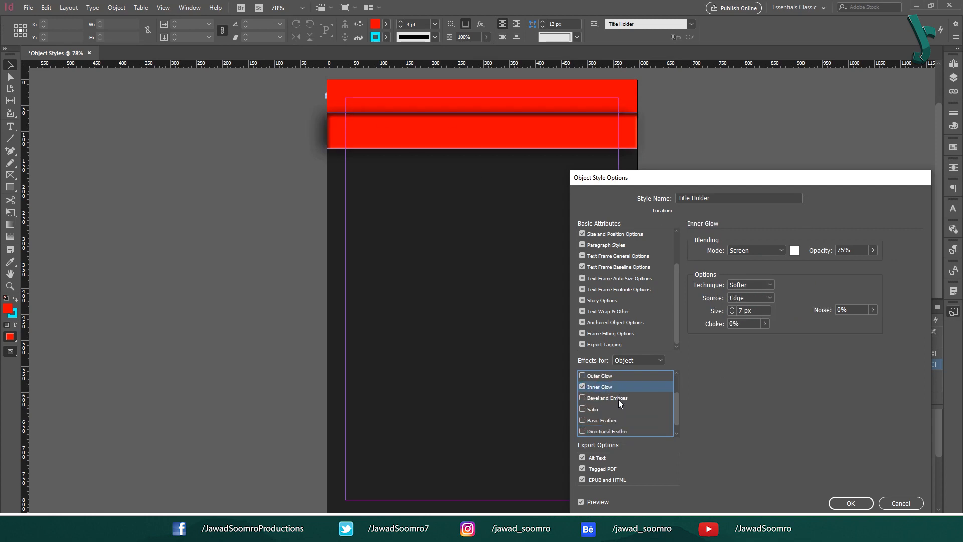
pyautogui.click(581, 387)
# Try the Bevel and Emboss, Satin and Basic Feather effects, then turn them and Inner Shadow off, leaving only Transparency and Drop Shadow
pyautogui.click(610, 398)
pyautogui.click(602, 409)
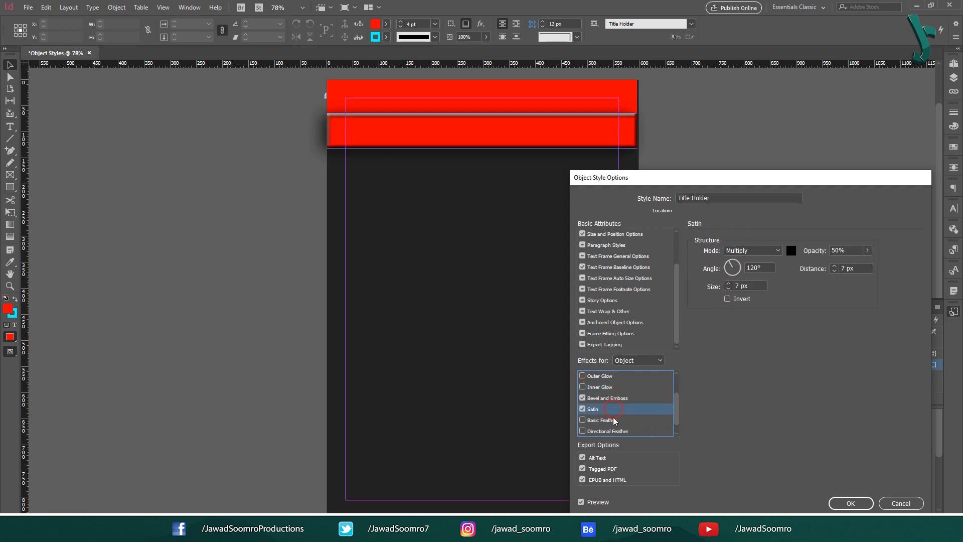
pyautogui.click(604, 419)
pyautogui.click(583, 398)
pyautogui.click(583, 409)
pyautogui.click(582, 420)
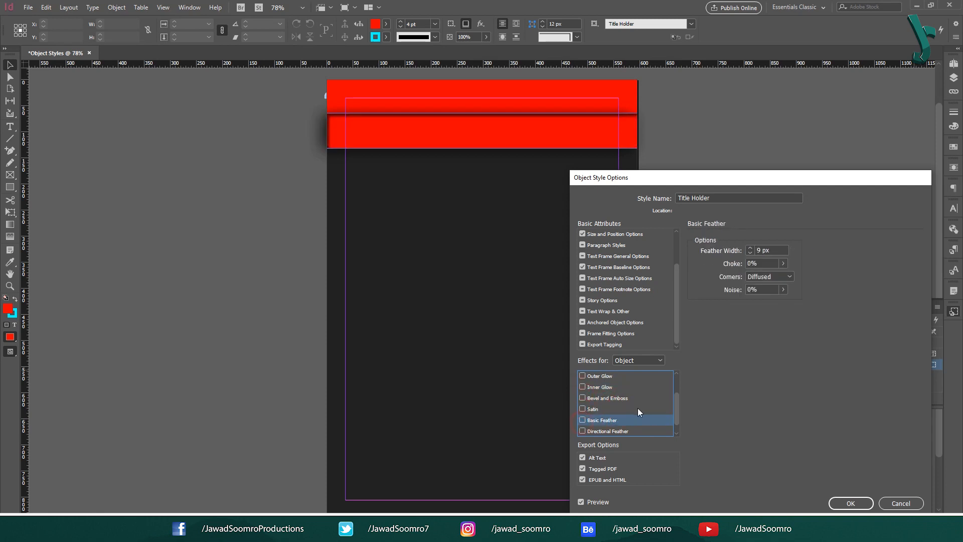
pyautogui.scroll(-1, 636, 407)
pyautogui.scroll(2, 635, 407)
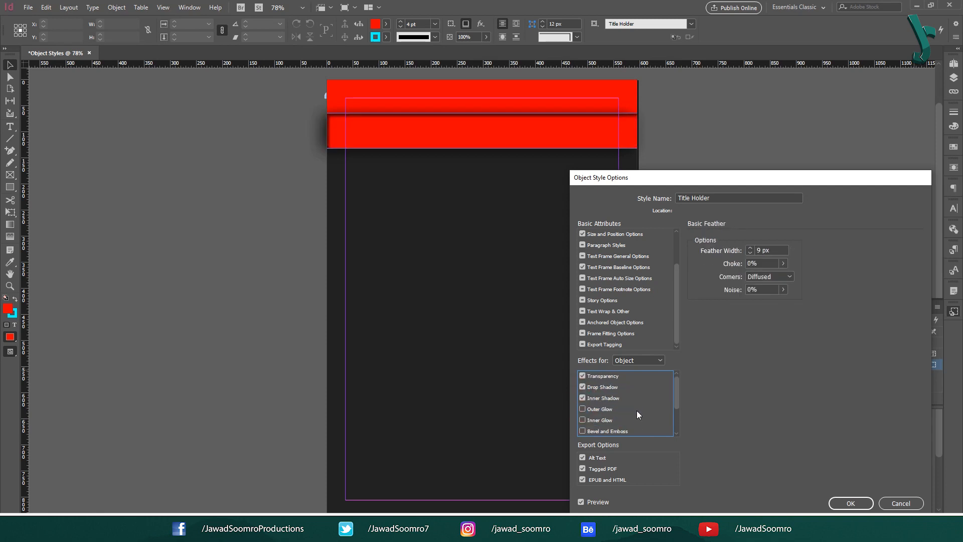
pyautogui.click(582, 398)
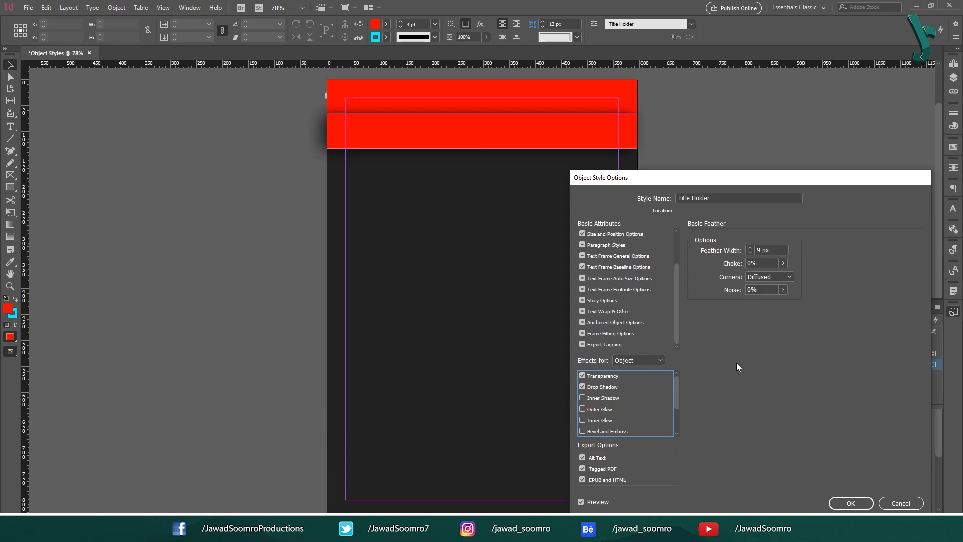
pyautogui.scroll(-4, 629, 389)
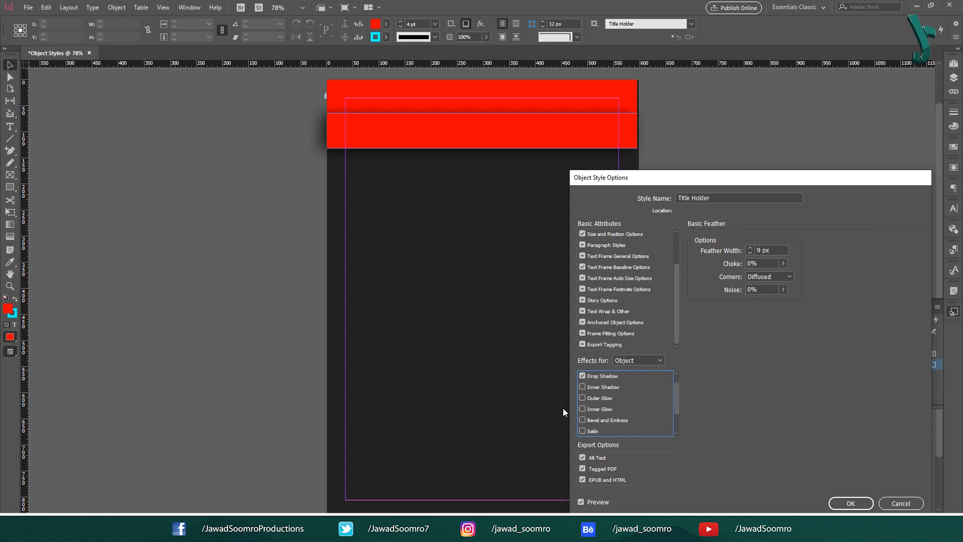
pyautogui.scroll(4, 631, 391)
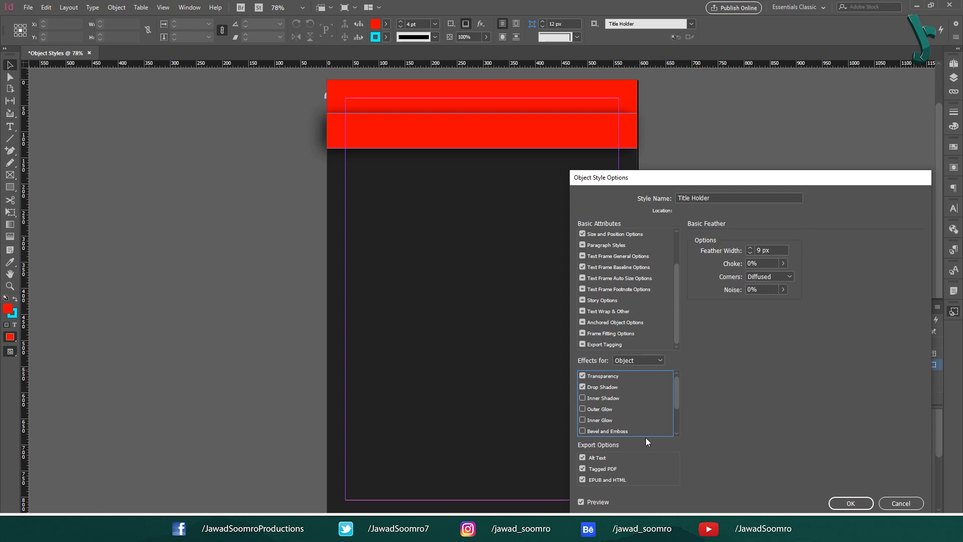
# Draw a 120 px square filled with RGB Yellow and place it near the page's lower-right margin corner
pyautogui.moveTo(504, 406)
pyautogui.mouseDown()
pyautogui.moveTo(578, 474)
pyautogui.moveTo(567, 469)
pyautogui.mouseUp()
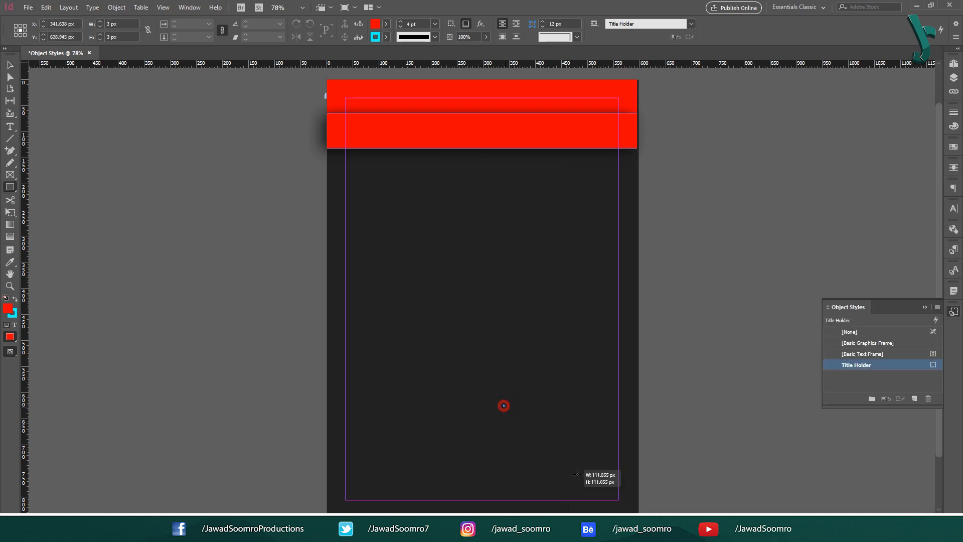
pyautogui.press('v')
pyautogui.click(386, 24)
pyautogui.click(314, 122)
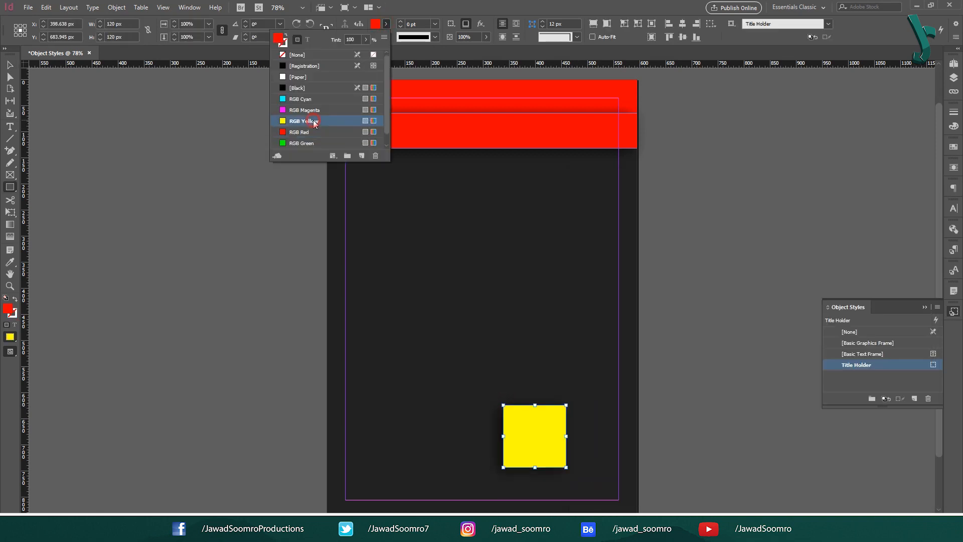
pyautogui.moveTo(529, 432); pyautogui.dragTo(581, 434)
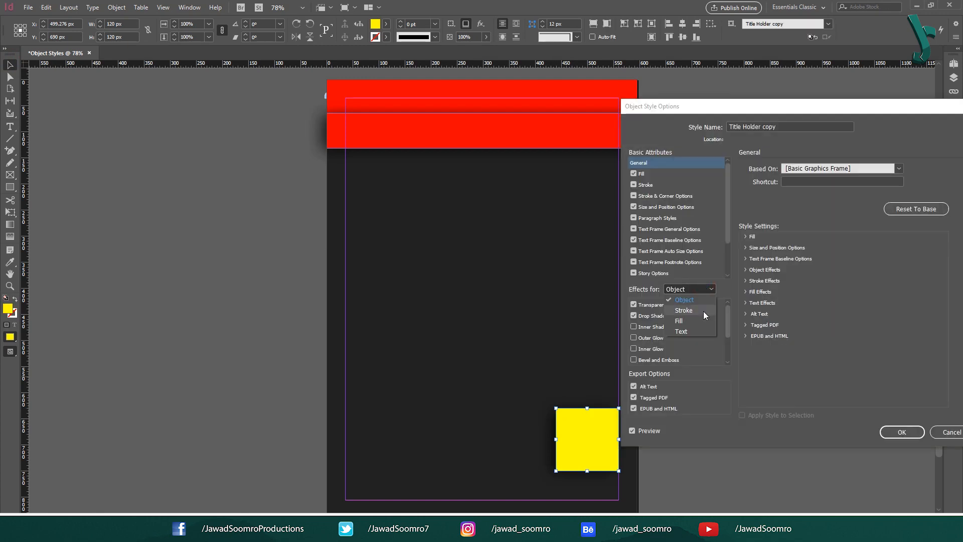
# Enable the 20 pt cyan stroke in the Title Holder copy style, try 82% stroke opacity and restore it to 100%
pyautogui.click(704, 311)
pyautogui.click(657, 185)
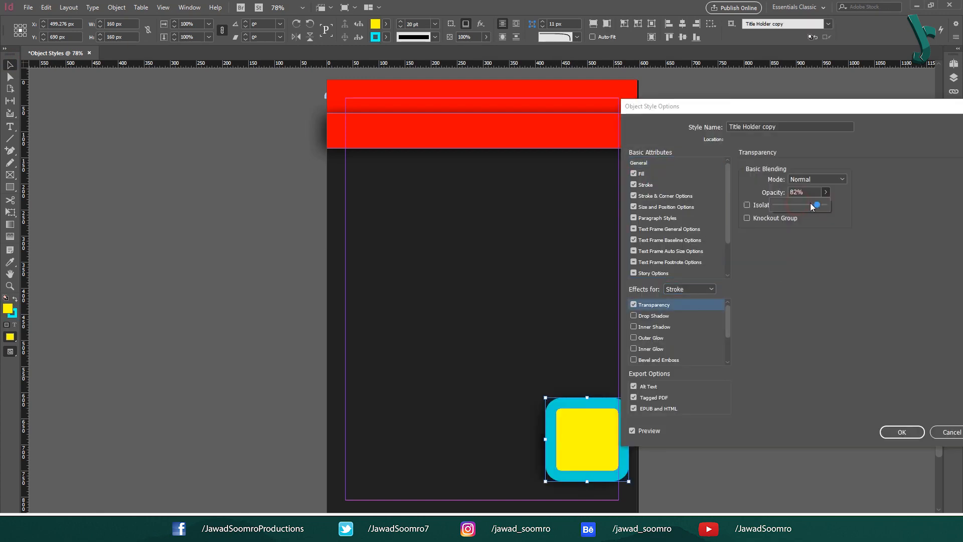
pyautogui.moveTo(815, 207)
pyautogui.mouseDown()
pyautogui.moveTo(774, 207)
pyautogui.moveTo(827, 207)
pyautogui.mouseUp()
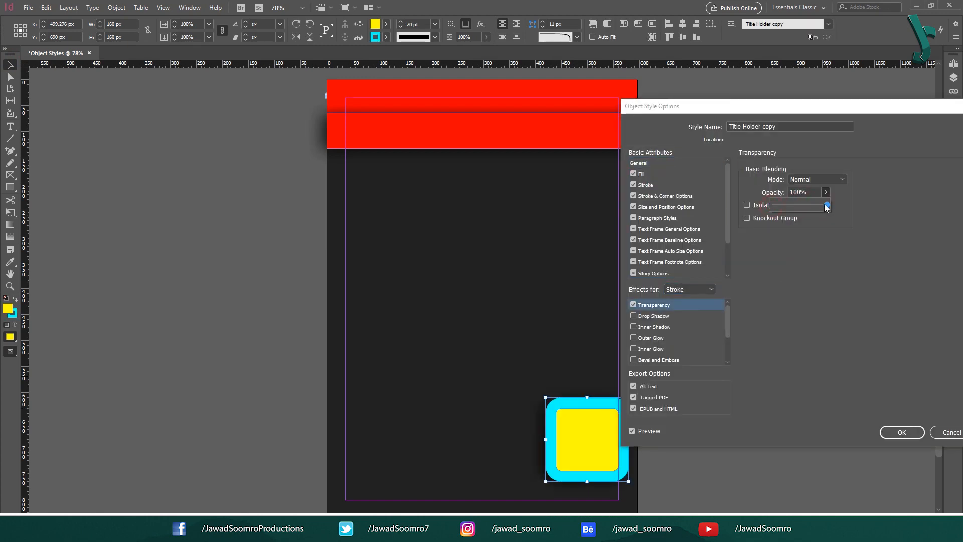
# Try the Lighten and Color blending modes on the stroke and return it to Normal
pyautogui.click(835, 181)
pyautogui.click(817, 293)
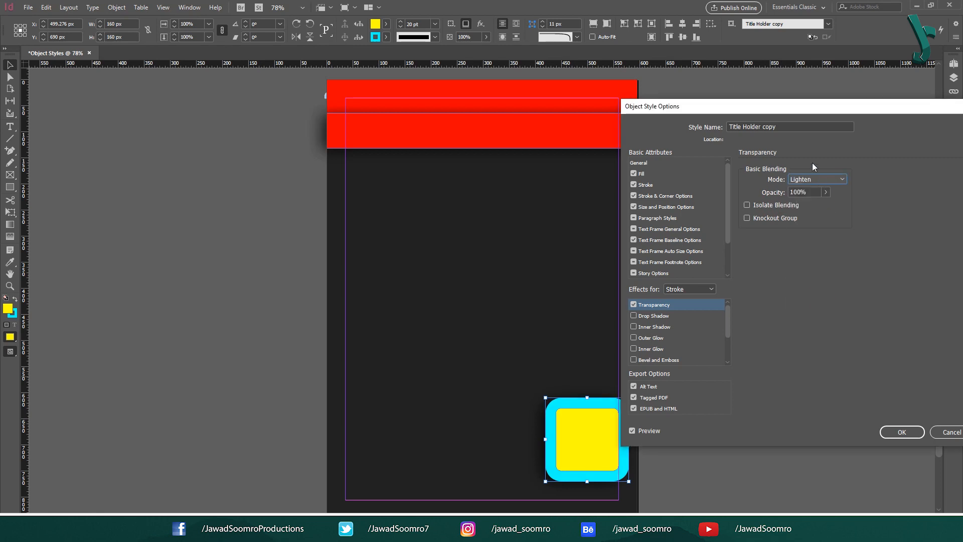
pyautogui.click(822, 184)
pyautogui.click(821, 350)
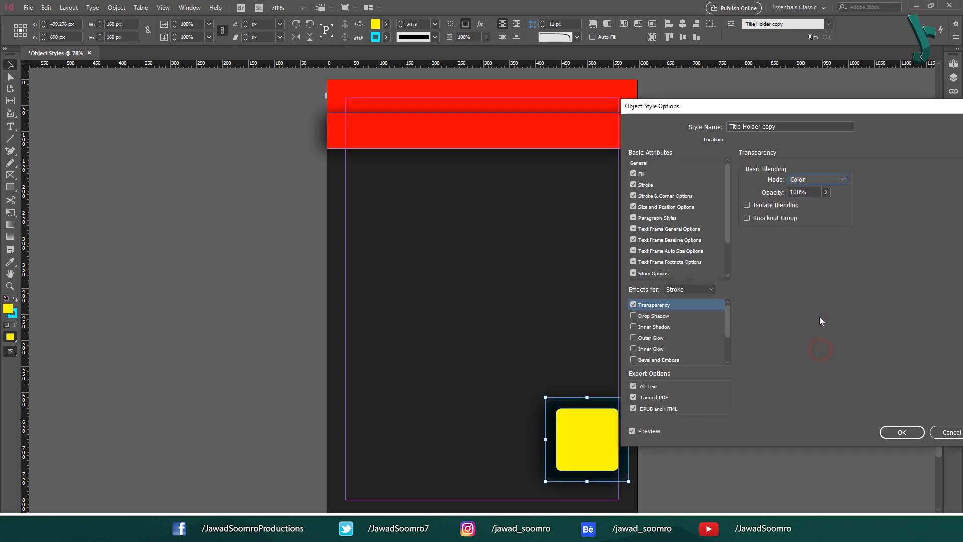
pyautogui.click(831, 179)
pyautogui.click(818, 294)
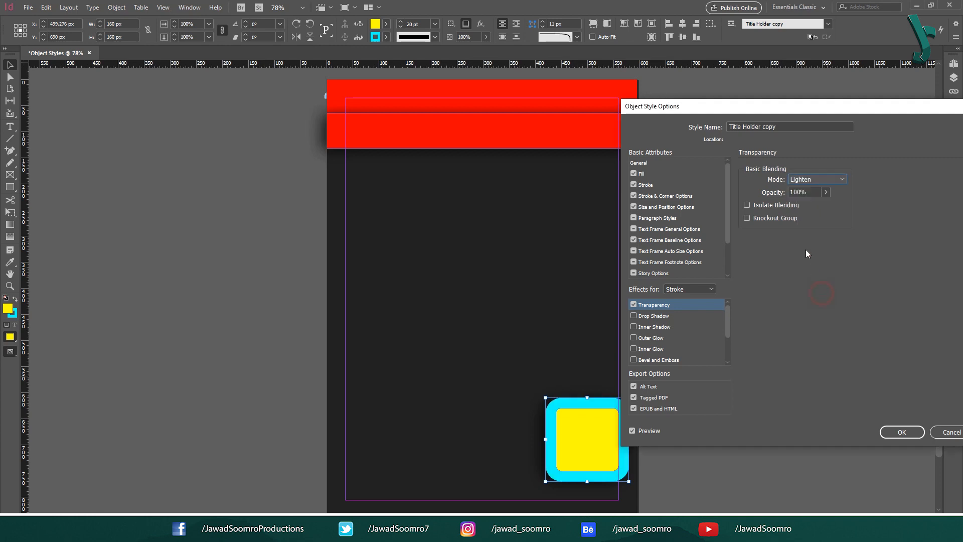
pyautogui.click(822, 183)
pyautogui.click(816, 187)
# Switch the effects target to Fill, try changing the fill's opacity and leave it at 100%
pyautogui.click(689, 290)
pyautogui.click(691, 322)
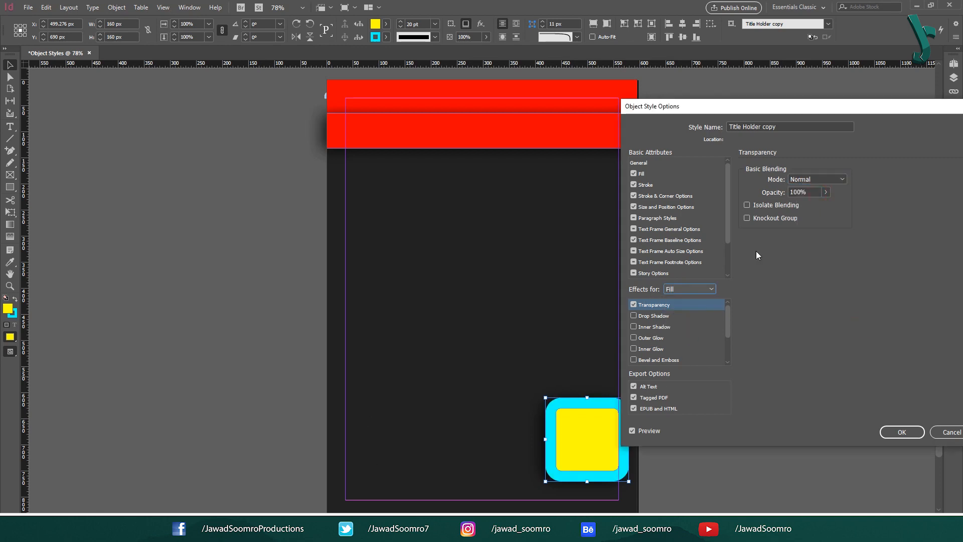
pyautogui.click(826, 192)
pyautogui.moveTo(825, 204)
pyautogui.mouseDown()
pyautogui.moveTo(786, 205)
pyautogui.moveTo(827, 205)
pyautogui.mouseUp()
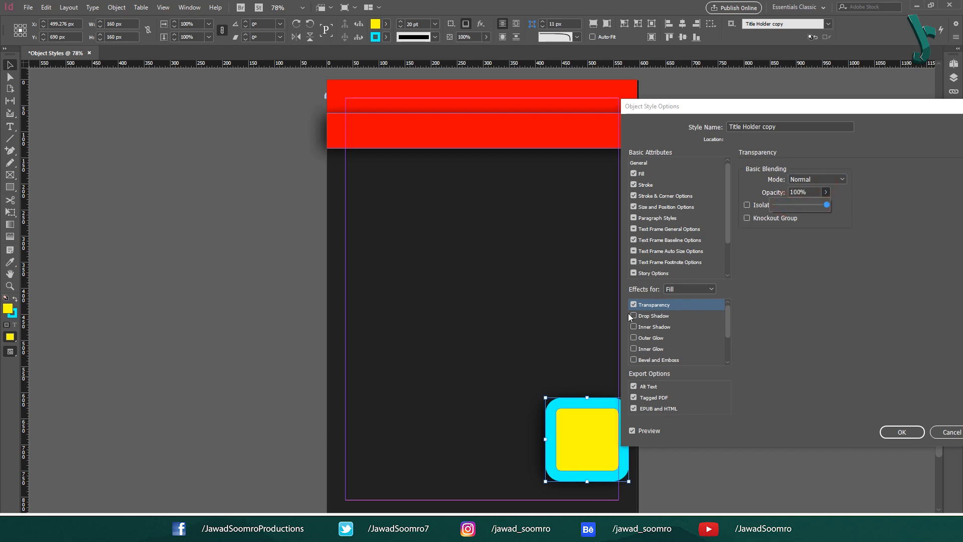
pyautogui.click(783, 296)
# Try the Color Dodge, Saturation and Luminosity blending modes on the fill and return it to Normal
pyautogui.click(818, 179)
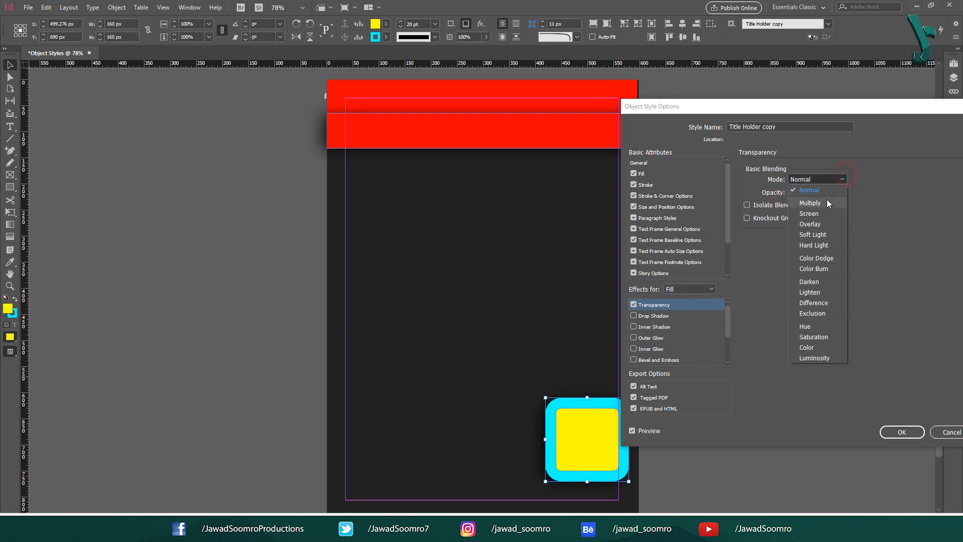
pyautogui.click(816, 258)
pyautogui.click(818, 179)
pyautogui.click(830, 337)
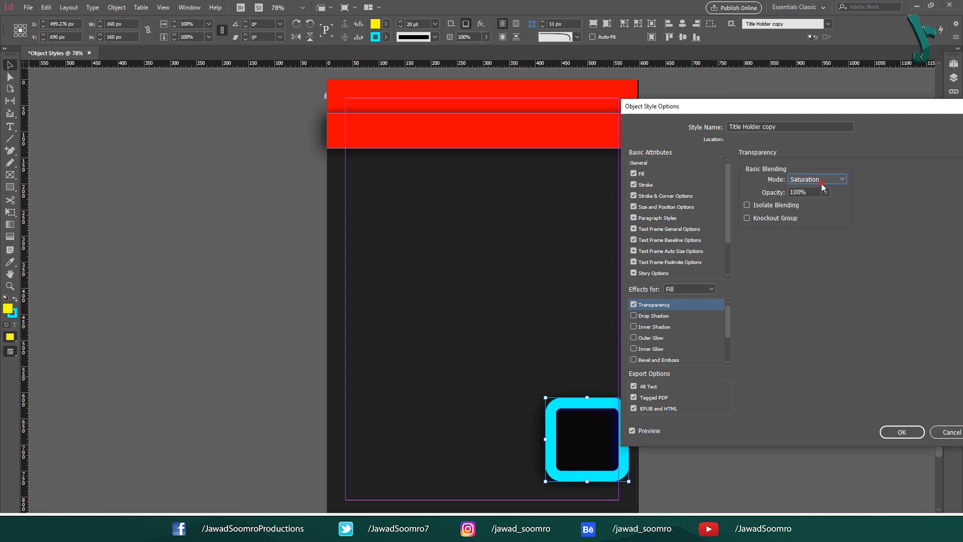
pyautogui.click(823, 180)
pyautogui.click(832, 362)
pyautogui.click(824, 179)
pyautogui.click(824, 192)
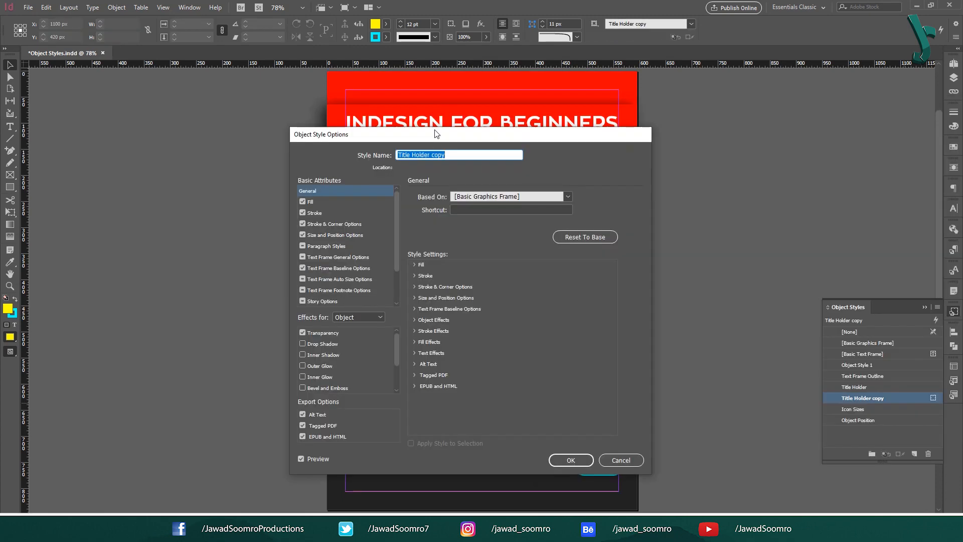
# In the document with the letter T badge, switch the style's effects target to Text and try its opacity, ending at 100%
pyautogui.moveTo(437, 117)
pyautogui.mouseDown()
pyautogui.moveTo(201, 133)
pyautogui.moveTo(204, 146)
pyautogui.mouseUp()
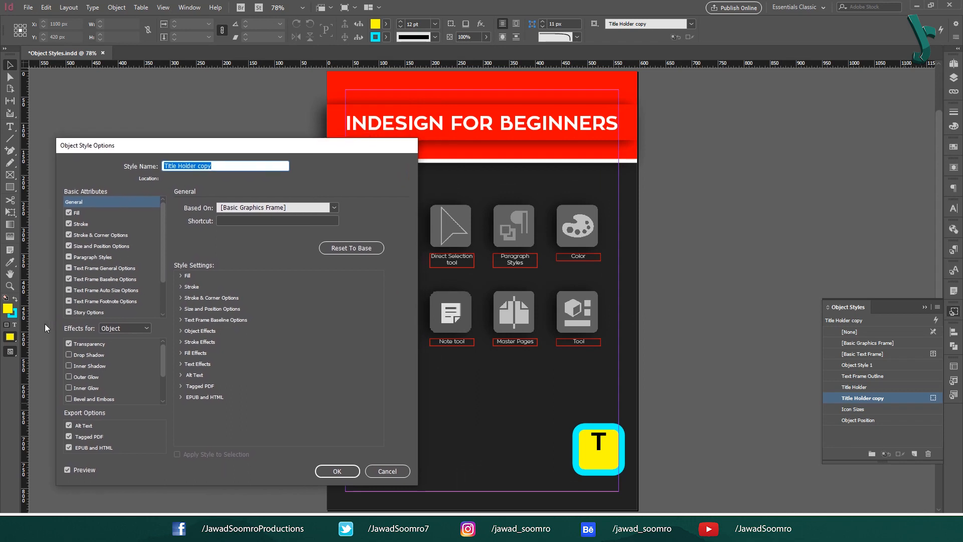
pyautogui.click(110, 329)
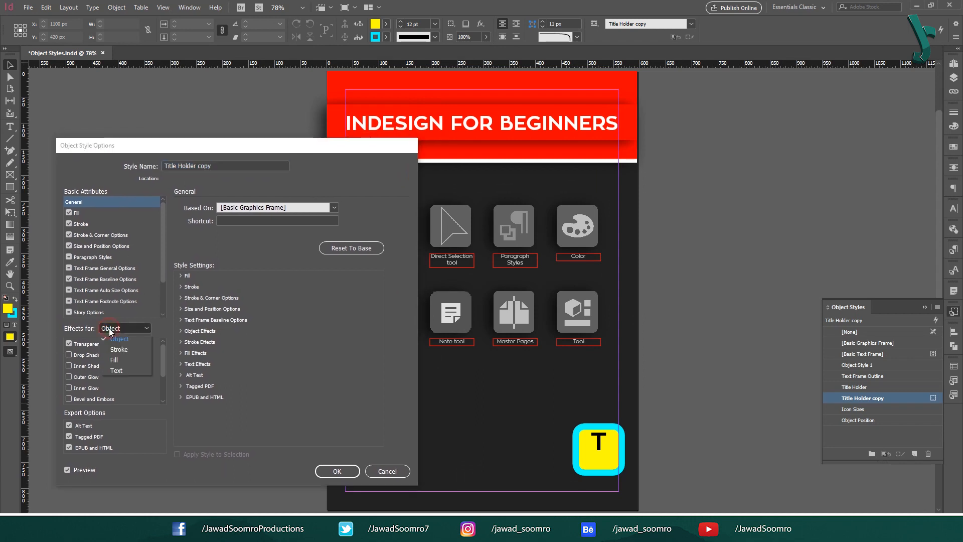
pyautogui.click(117, 370)
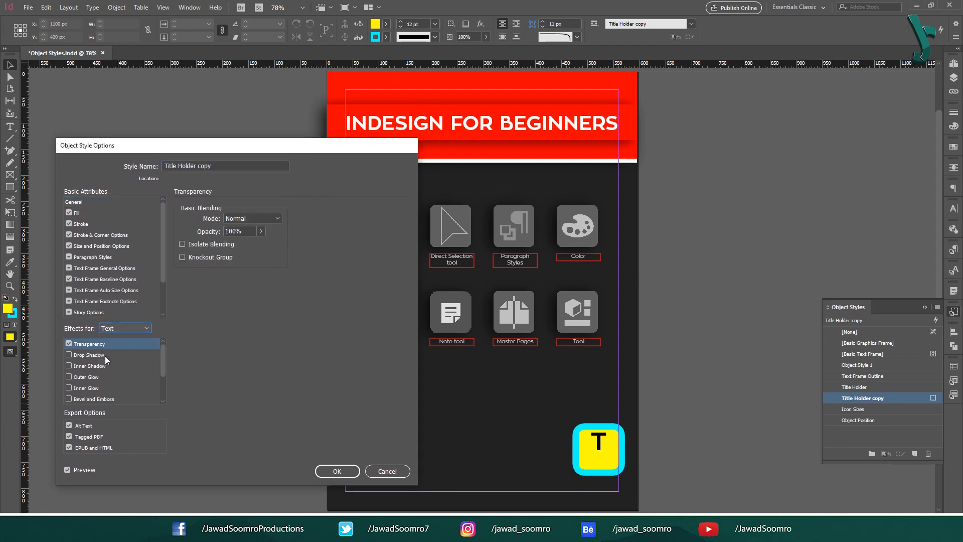
pyautogui.click(260, 232)
pyautogui.moveTo(262, 244)
pyautogui.mouseDown()
pyautogui.moveTo(224, 248)
pyautogui.moveTo(264, 245)
pyautogui.mouseUp()
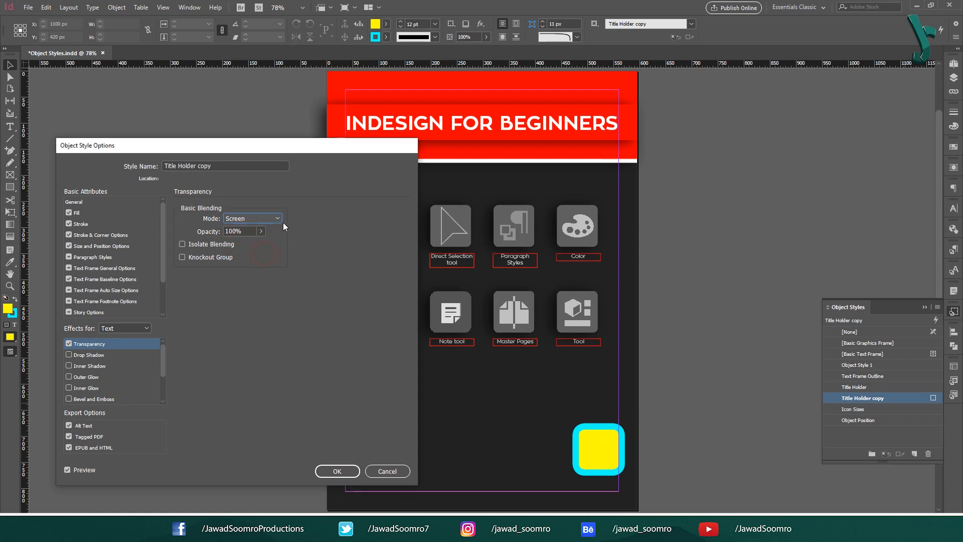
# Try the Lighten and Darken blending modes on the badge's text
pyautogui.click(278, 218)
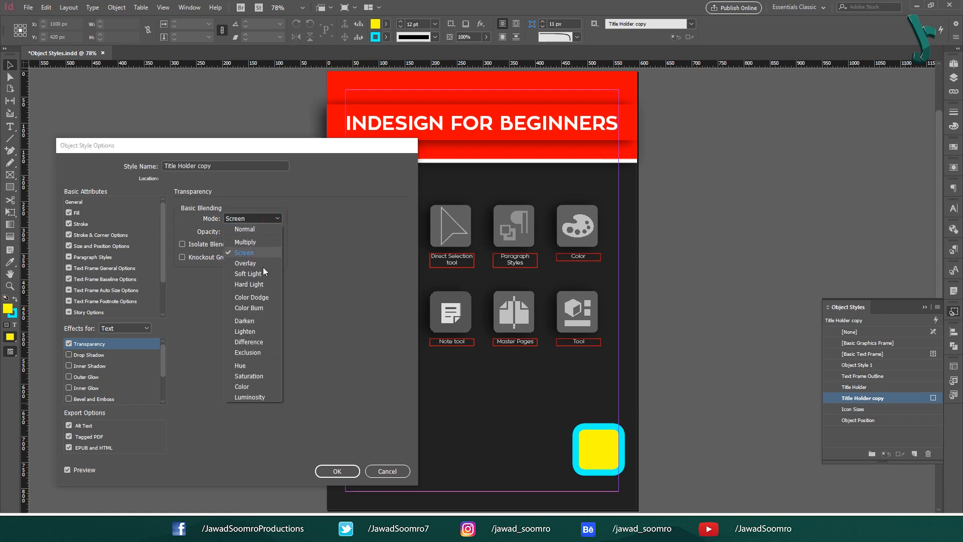
pyautogui.click(259, 326)
pyautogui.click(264, 218)
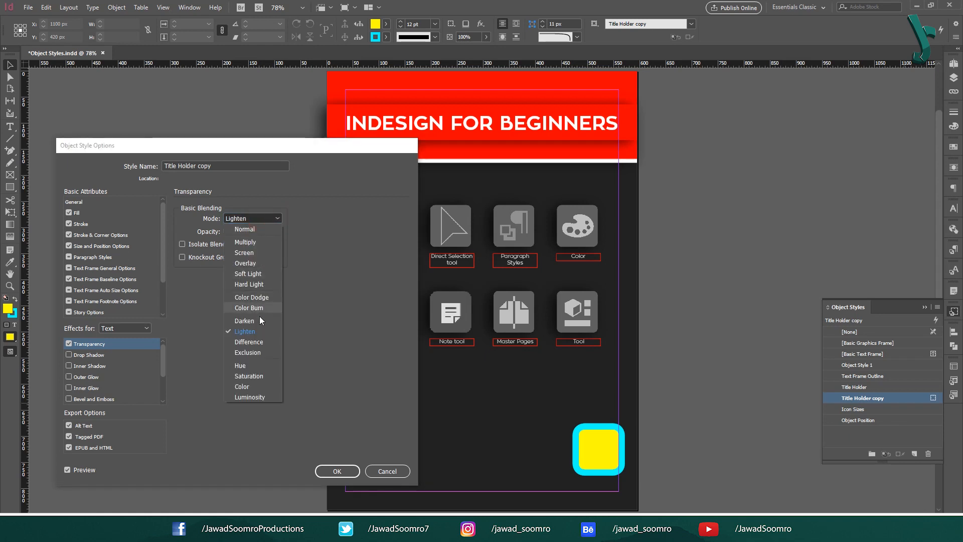
pyautogui.click(260, 323)
pyautogui.click(275, 219)
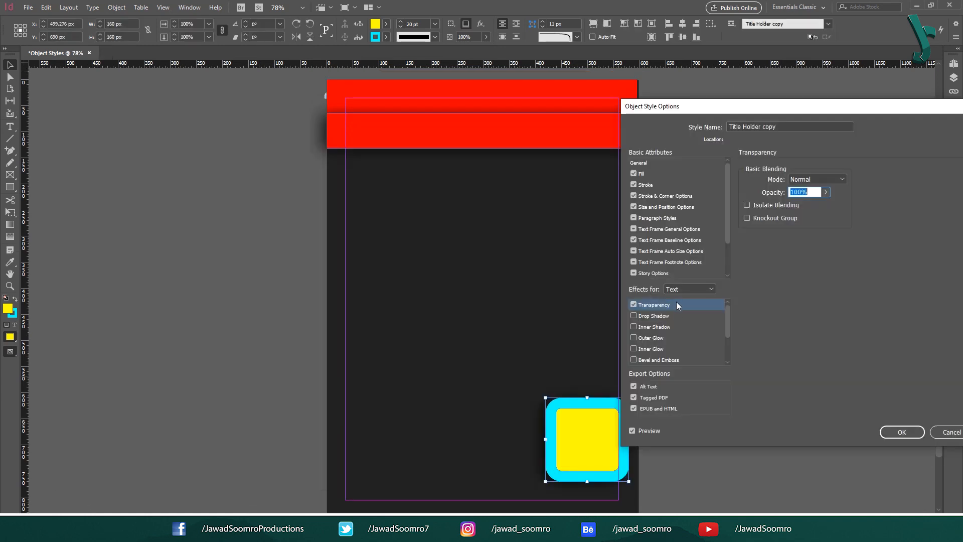
# Turn off Drop Shadow for the object, look through the Alt Text and EPUB and HTML export options, and accept the style
pyautogui.click(689, 289)
pyautogui.click(687, 300)
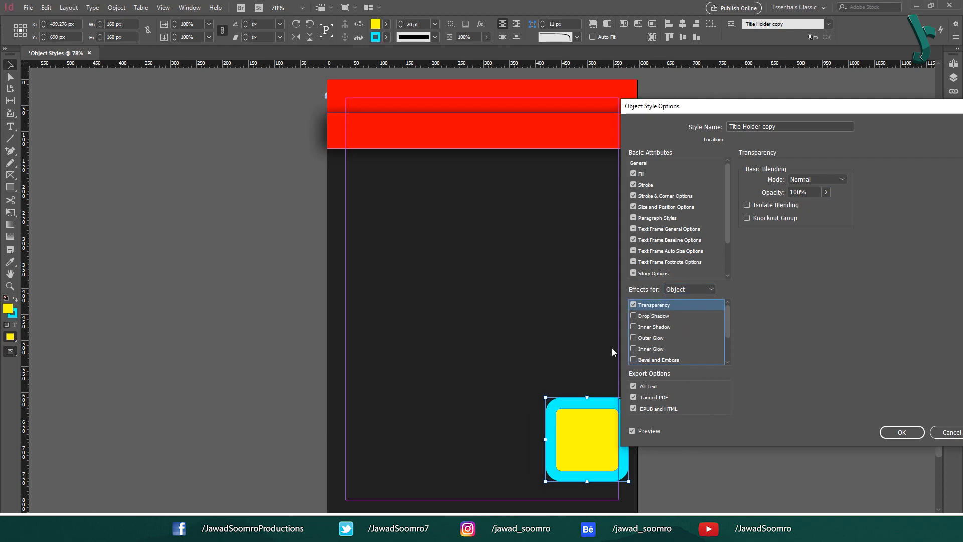
pyautogui.click(676, 387)
pyautogui.click(679, 408)
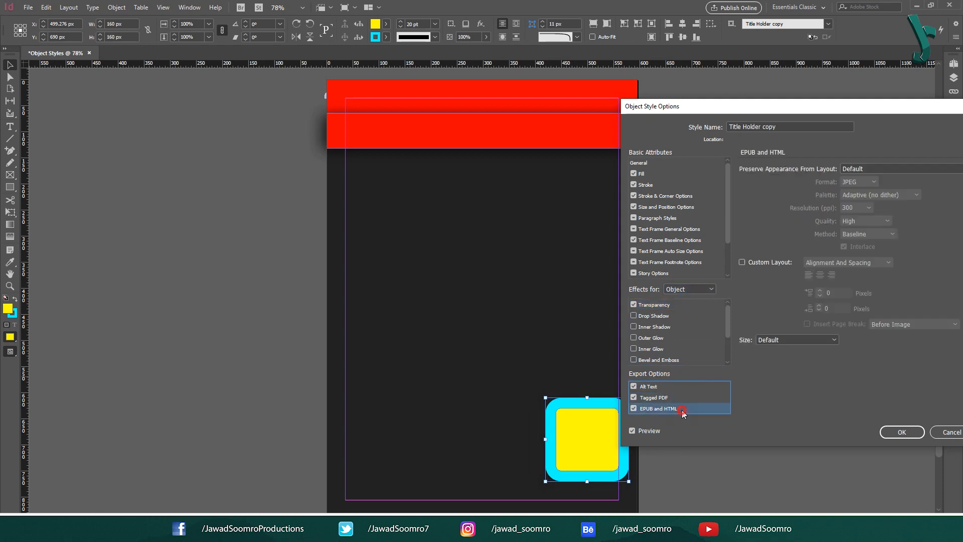
pyautogui.click(919, 430)
# Move the yellow square with the cyan stroke off the page onto the pasteboard beside the red header
pyautogui.moveTo(392, 391); pyautogui.dragTo(778, 506)
pyautogui.moveTo(587, 440); pyautogui.dragTo(779, 194)
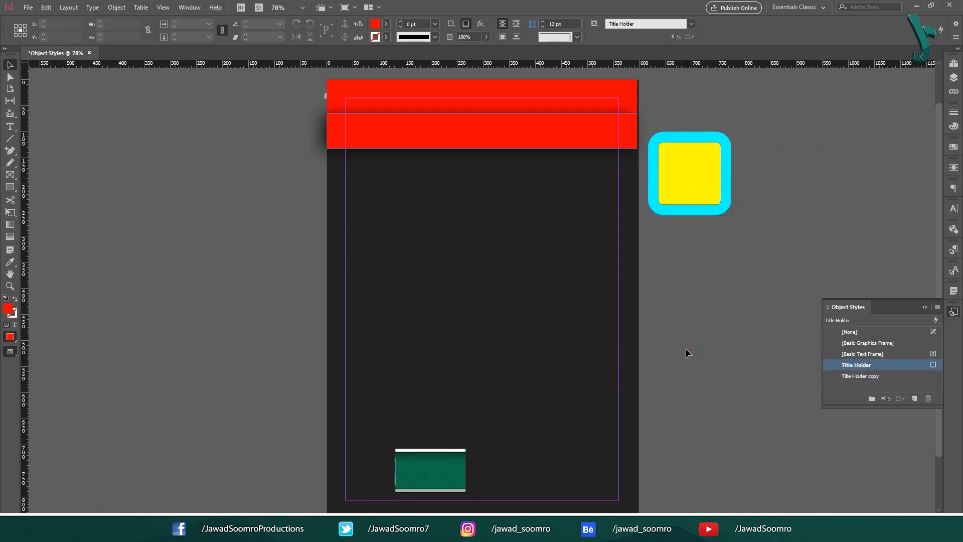
# Extend the red header below the title band with a copy shortened to about 36 px high, and bring the title band to the front
pyautogui.moveTo(404, 141); pyautogui.dragTo(405, 177)
pyautogui.moveTo(482, 183); pyautogui.dragTo(482, 167)
pyautogui.rightClick(486, 135)
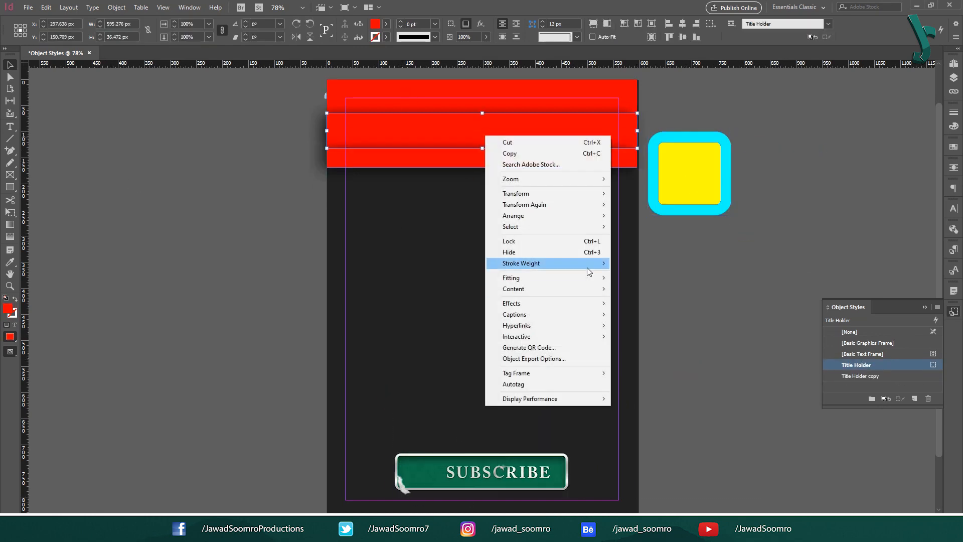
pyautogui.moveTo(582, 216)
pyautogui.click(637, 216)
pyautogui.click(514, 258)
pyautogui.moveTo(442, 135)
pyautogui.mouseDown()
pyautogui.moveTo(442, 120)
pyautogui.moveTo(442, 170)
pyautogui.moveTo(441, 139)
pyautogui.mouseUp()
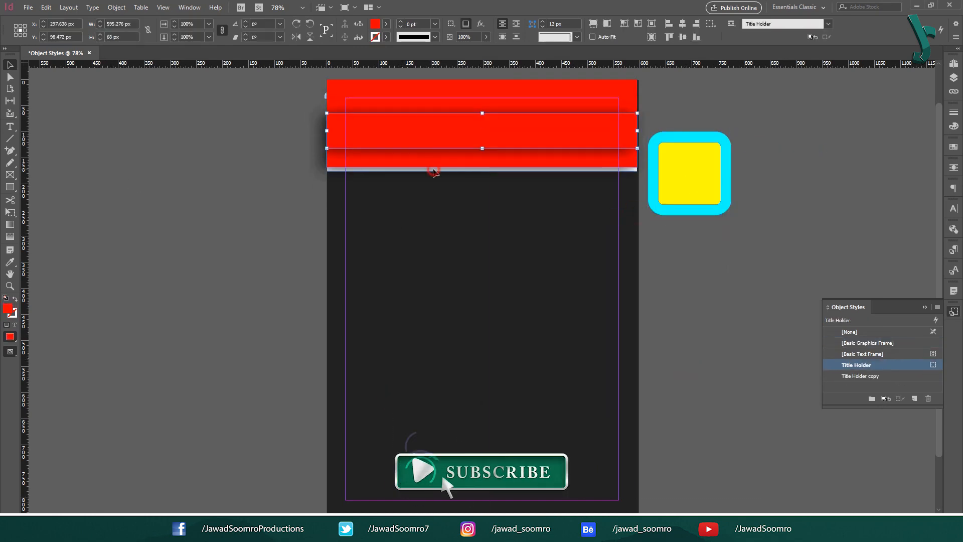
# Set the thin strip along the header's lower edge to the [None] object style and fill it with [Paper]
pyautogui.click(434, 170)
pyautogui.click(850, 332)
pyautogui.click(386, 24)
pyautogui.click(301, 78)
pyautogui.click(205, 257)
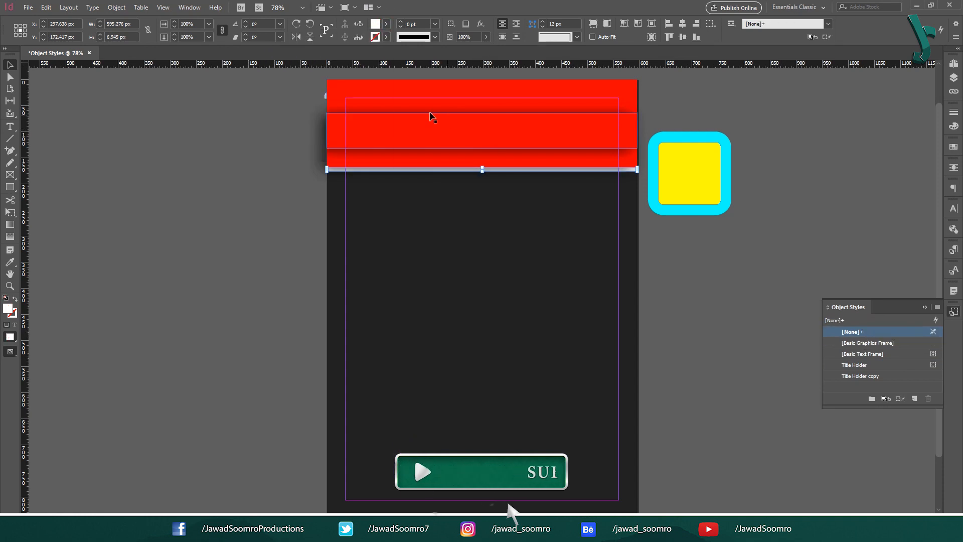
# Apply the [Basic Text Frame] object style to the thin strip below the header and bring it to the front
pyautogui.rightClick(882, 333)
pyautogui.click(885, 379)
pyautogui.click(872, 343)
pyautogui.click(872, 353)
pyautogui.rightClick(580, 172)
pyautogui.moveTo(637, 253)
pyautogui.click(724, 253)
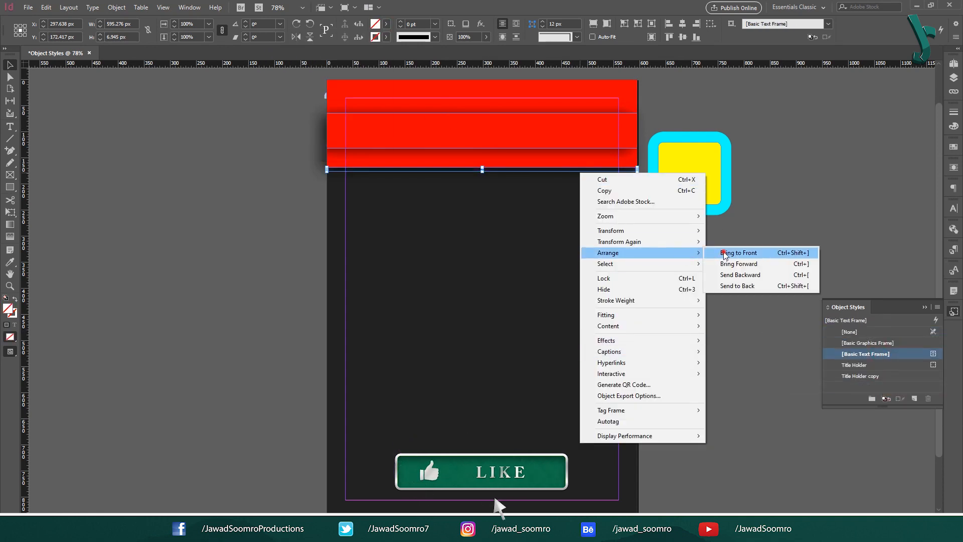
# Fill the thin strip below the header with [Paper] and deselect it
pyautogui.click(386, 24)
pyautogui.click(303, 77)
pyautogui.click(221, 231)
pyautogui.click(812, 293)
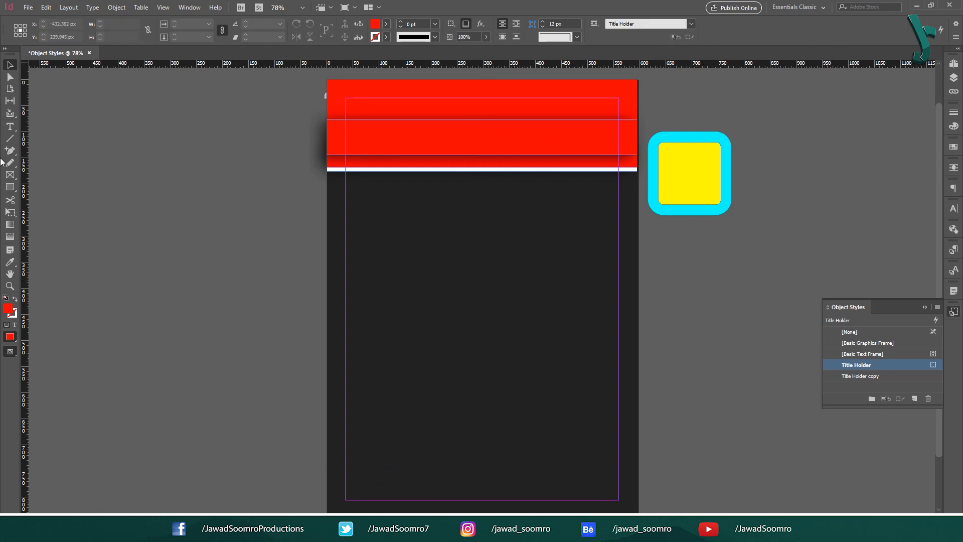
# Draw a text frame between the margins on the red title band and enter INDESIGN FOR BEGINNERS
pyautogui.press('t')
pyautogui.moveTo(327, 127); pyautogui.dragTo(617, 150)
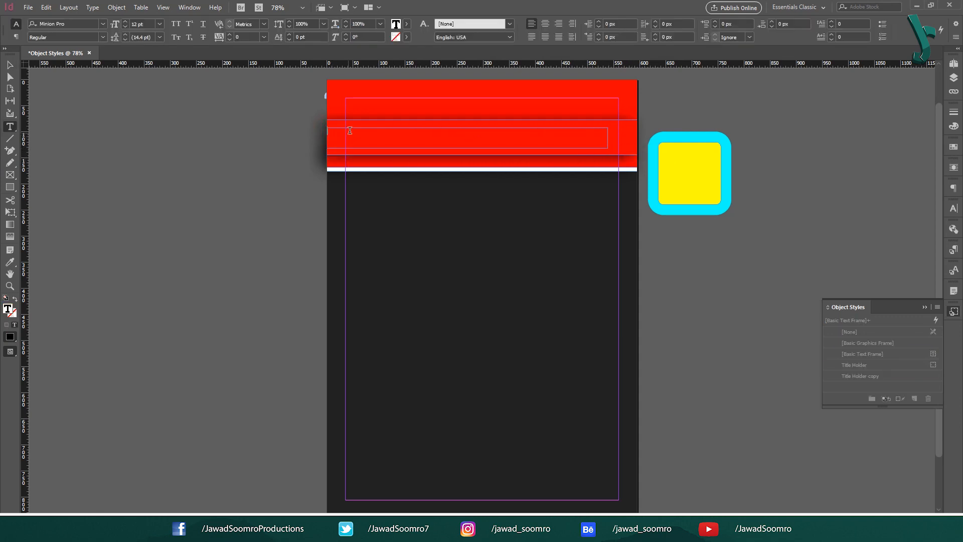
pyautogui.moveTo(345, 128); pyautogui.dragTo(620, 156)
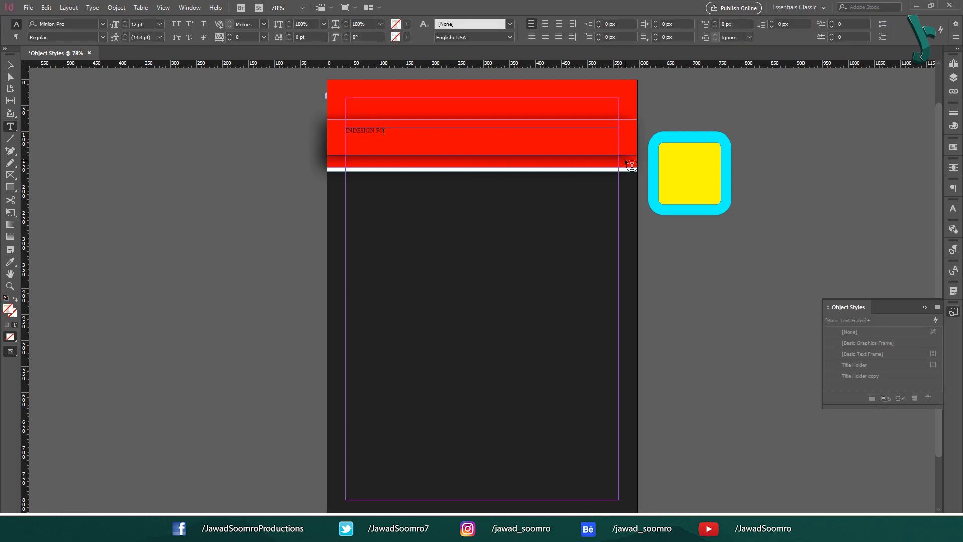
# Set the whole header title in Zona Pro Bold at 38 pt
pyautogui.hotkey('ctrl', 'a')
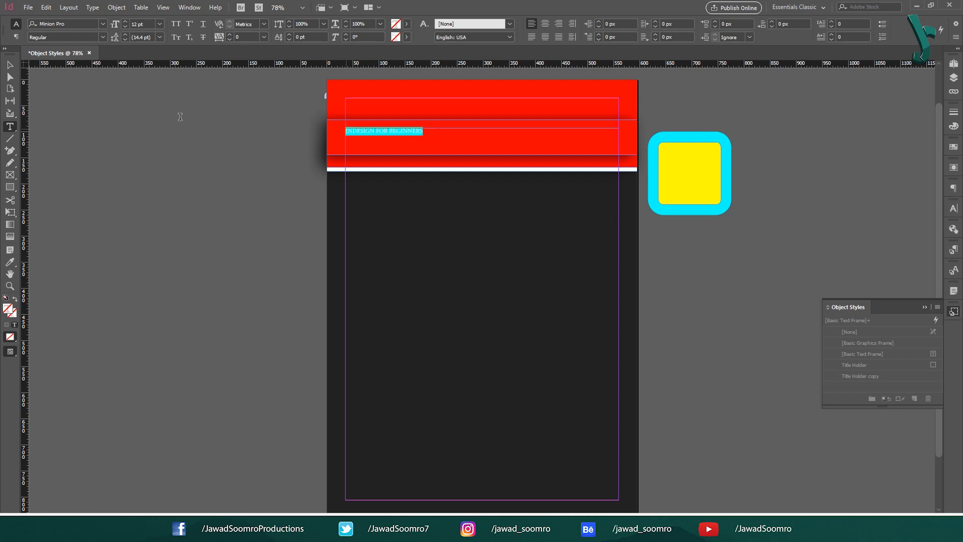
pyautogui.click(81, 26)
pyautogui.write('zona')
pyautogui.click(119, 71)
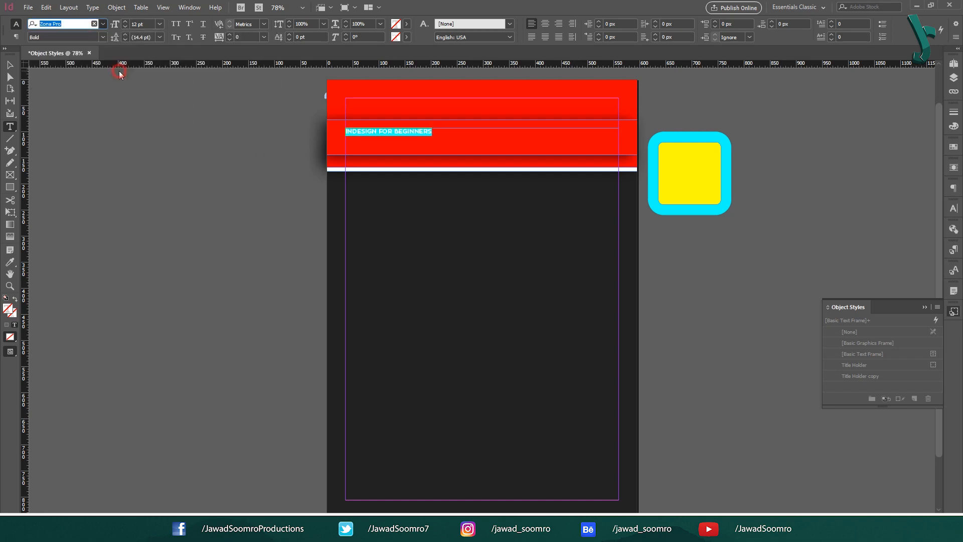
pyautogui.click(159, 24)
pyautogui.click(142, 152)
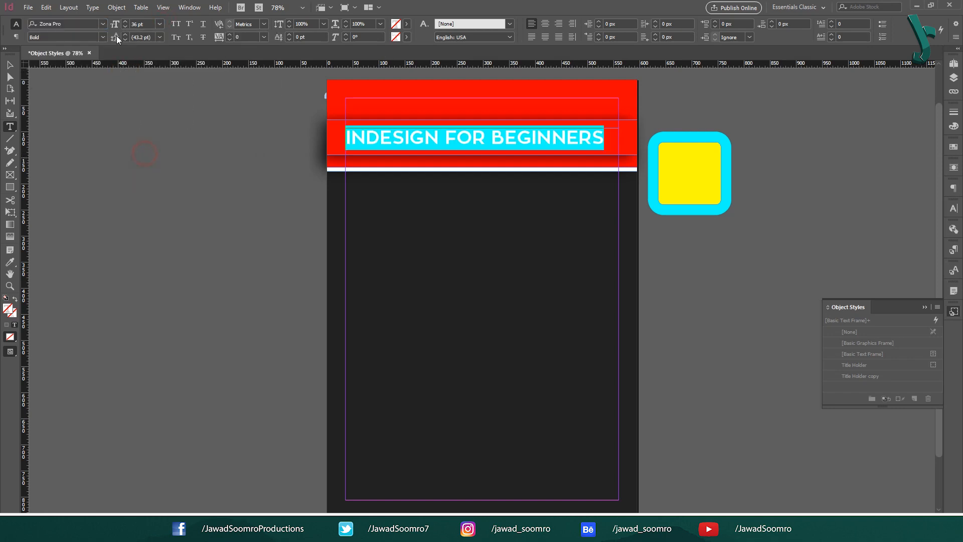
pyautogui.click(125, 22)
pyautogui.click(125, 22)
# Center the header title and set its text colour to [Paper]
pyautogui.hotkey('ctrl', 'shift', 'c')
pyautogui.click(406, 24)
pyautogui.click(337, 79)
pyautogui.click(485, 4)
# Create a new paragraph style from the header title's formatting and apply it to the title
pyautogui.click(954, 250)
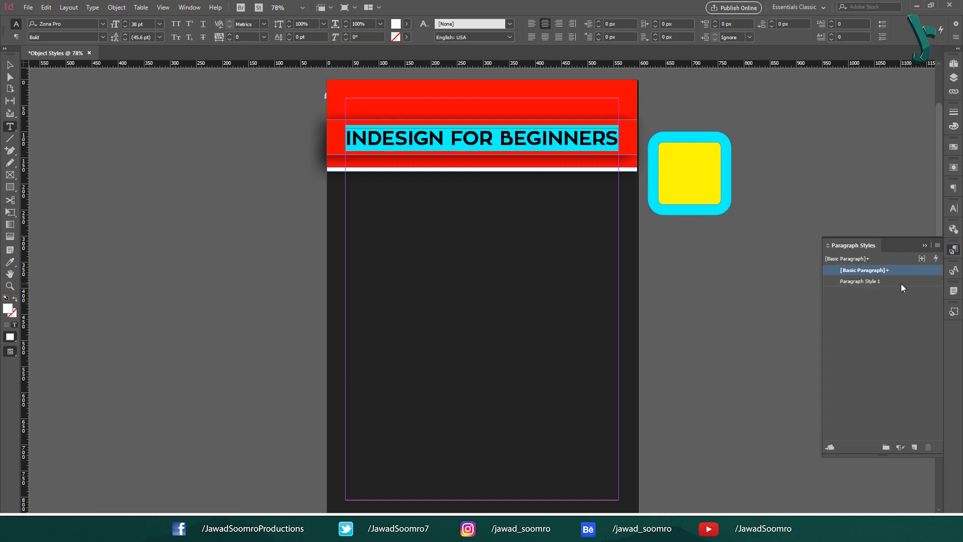
pyautogui.click(915, 448)
pyautogui.click(10, 65)
pyautogui.click(898, 293)
pyautogui.click(664, 284)
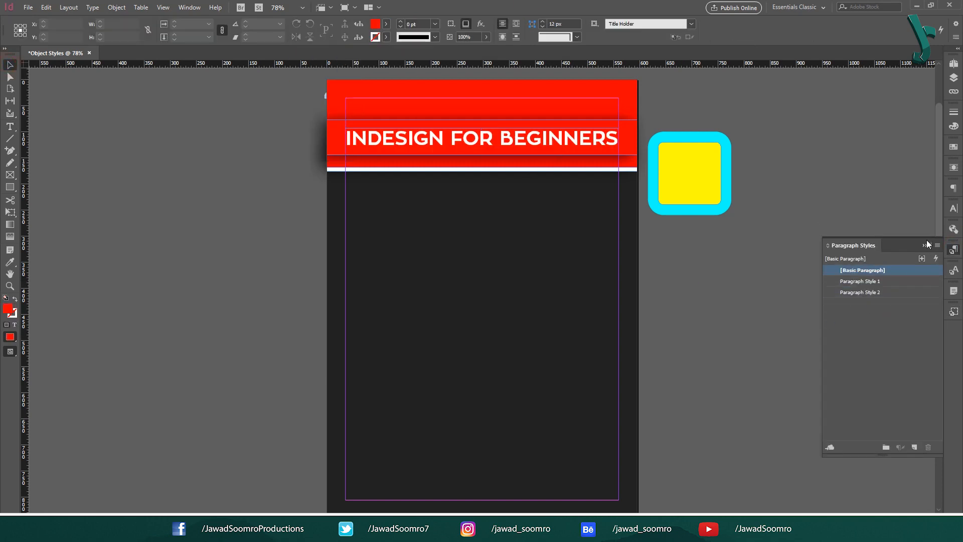
pyautogui.click(924, 246)
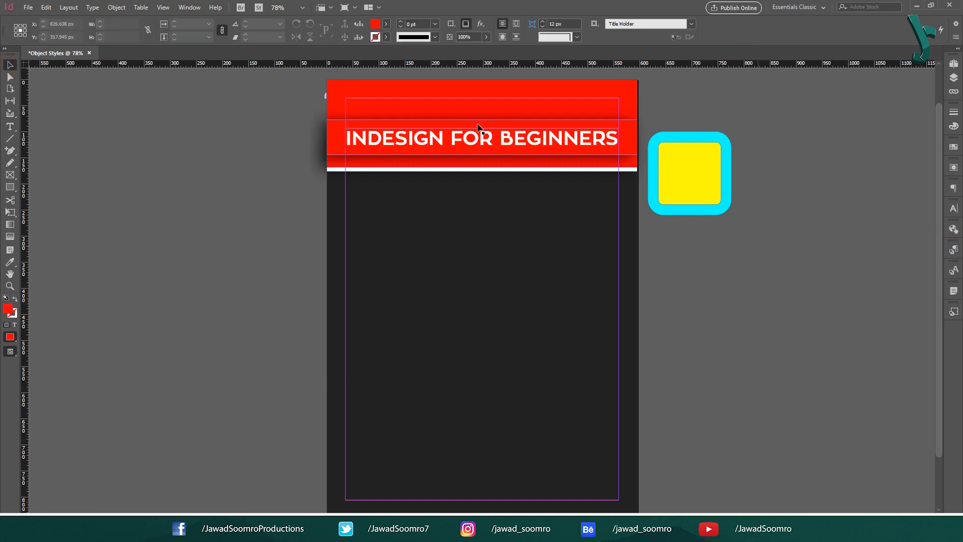
# Scale the placed arrow icon down to about 105 by 108 px, keeping its upper corner at the page margin
pyautogui.click(552, 121)
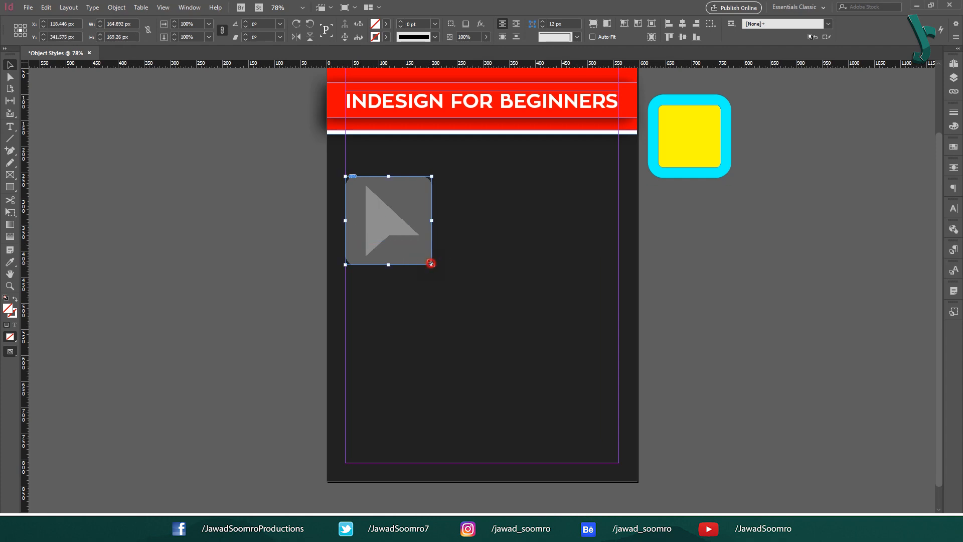
pyautogui.moveTo(431, 264); pyautogui.dragTo(400, 232)
pyautogui.click(412, 271)
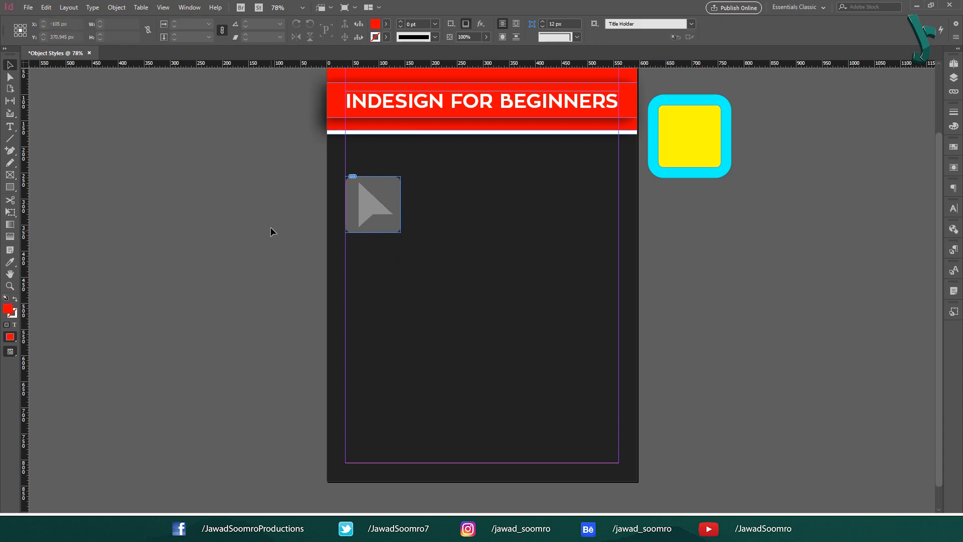
# Draw a text frame directly below the arrow icon and enter the caption Selection tool
pyautogui.click(9, 126)
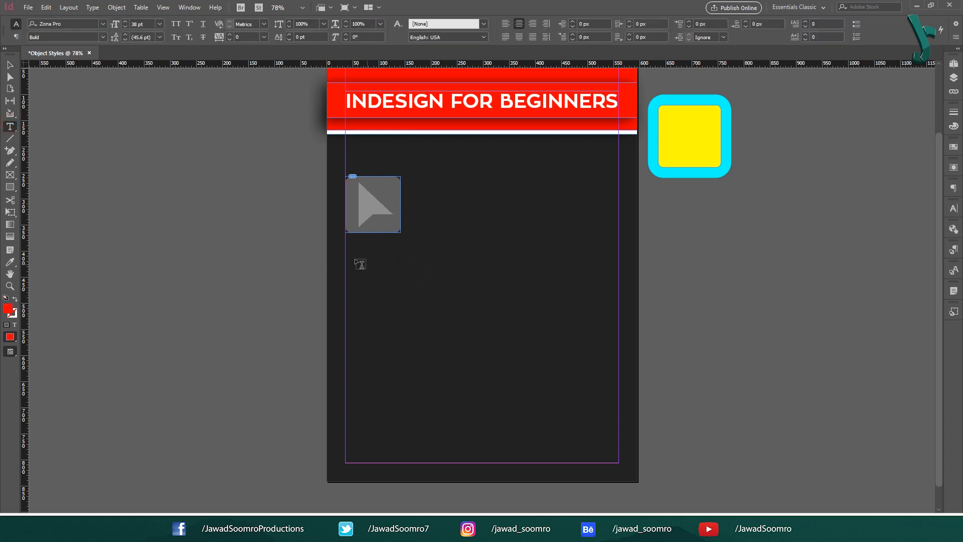
pyautogui.moveTo(346, 244)
pyautogui.mouseDown()
pyautogui.moveTo(447, 266)
pyautogui.moveTo(437, 260)
pyautogui.moveTo(490, 261)
pyautogui.mouseUp()
pyautogui.write('Selection tool')
pyautogui.press('Escape')
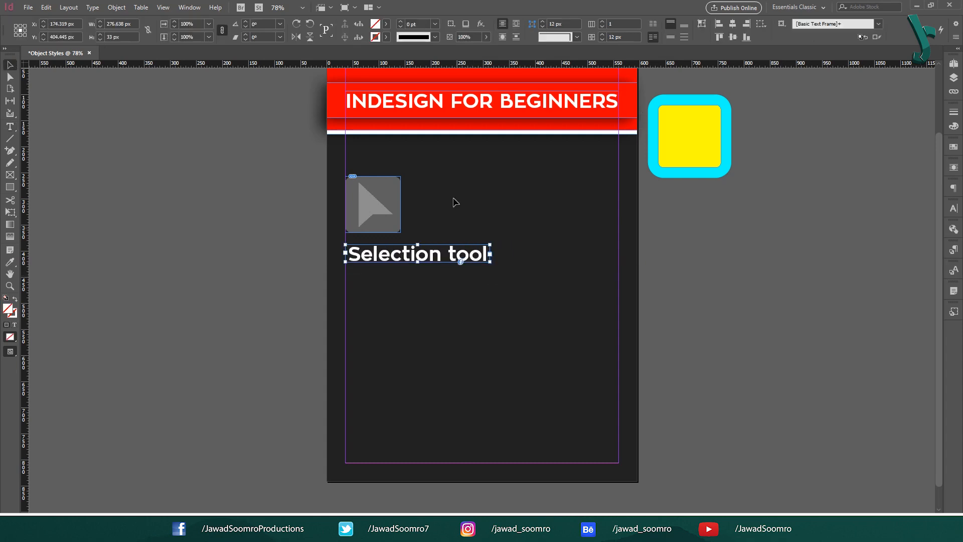
# Format the Selection tool caption as Thin, 10 pt, with the [Paper] text colour
pyautogui.doubleClick(411, 253)
pyautogui.hotkey('ctrl', 'a')
pyautogui.click(102, 37)
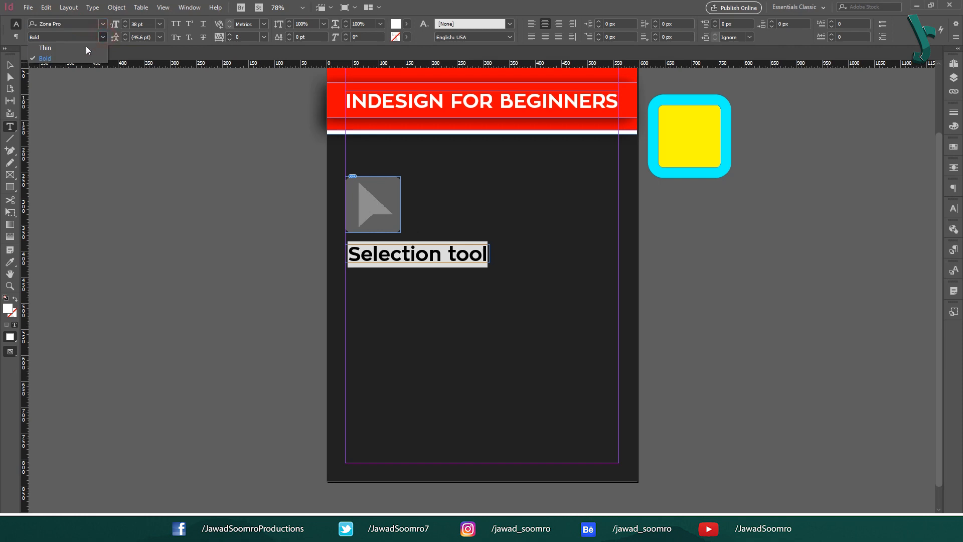
pyautogui.click(81, 48)
pyautogui.click(160, 23)
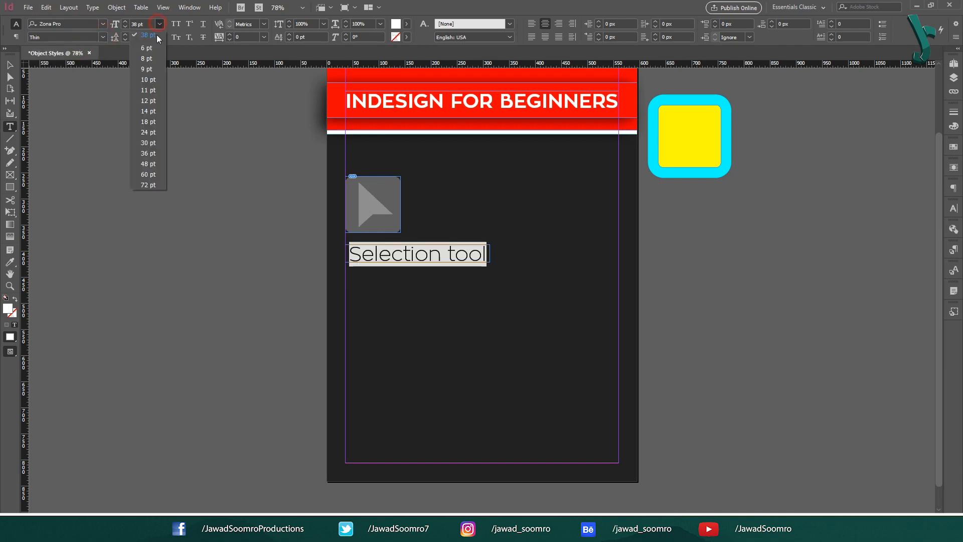
pyautogui.click(145, 76)
pyautogui.click(406, 24)
pyautogui.click(328, 76)
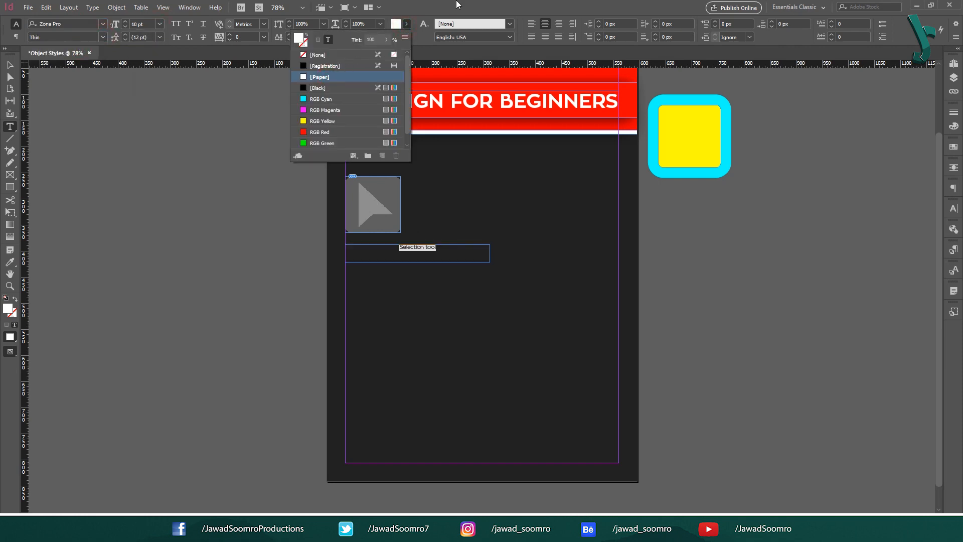
pyautogui.press('Escape')
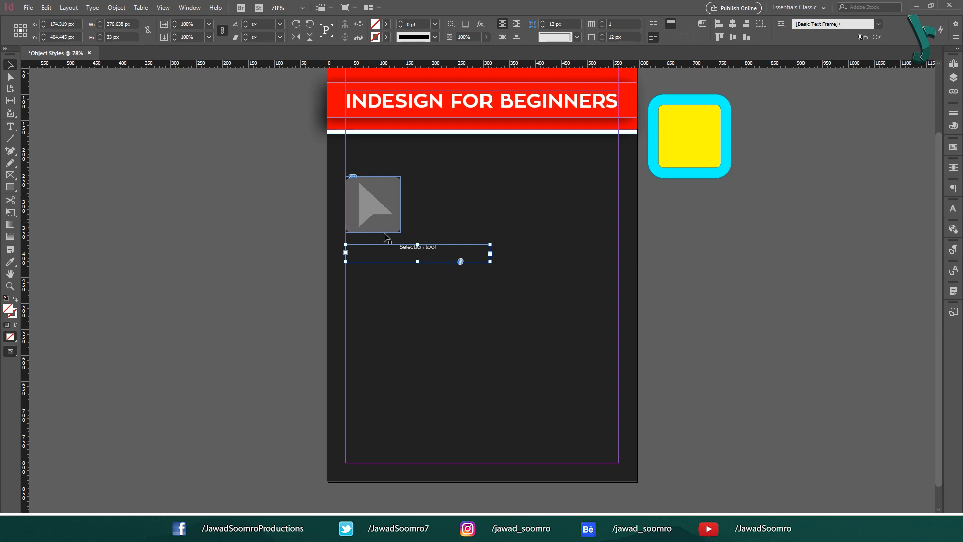
# Shrink the caption's text frame to the icon's width and move it up closer beneath the icon
pyautogui.moveTo(491, 261); pyautogui.dragTo(401, 252)
pyautogui.click(203, 255)
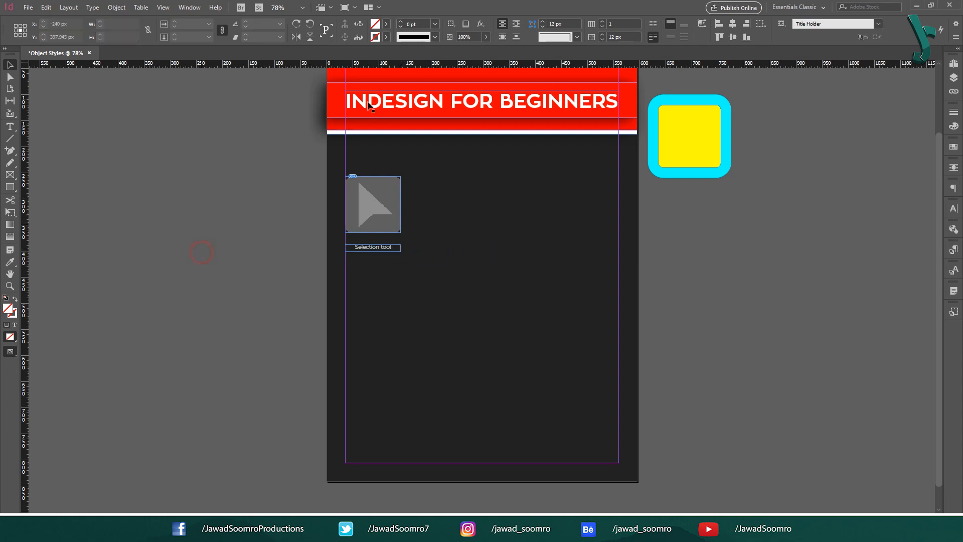
# Create a new object style, open its options, and name it Icon Sizes
pyautogui.click(880, 386)
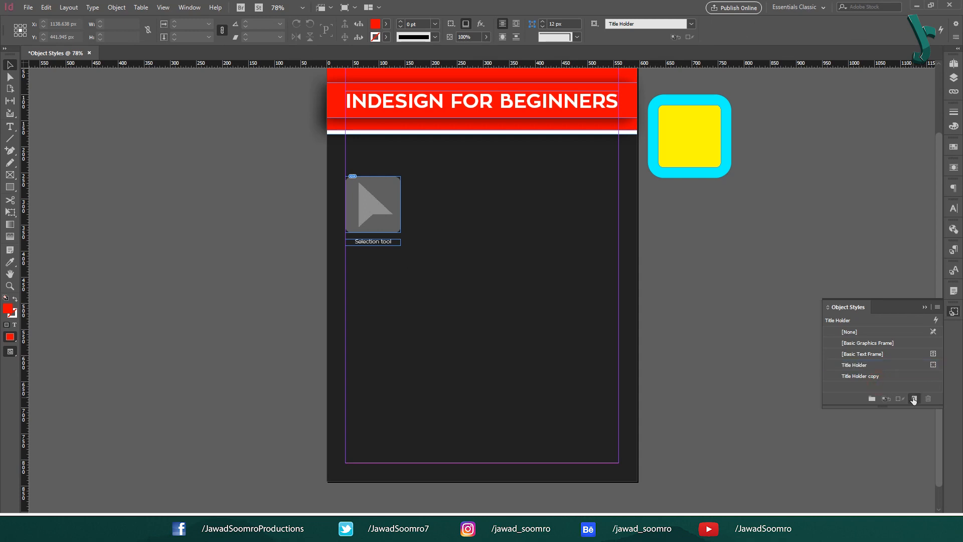
pyautogui.click(914, 399)
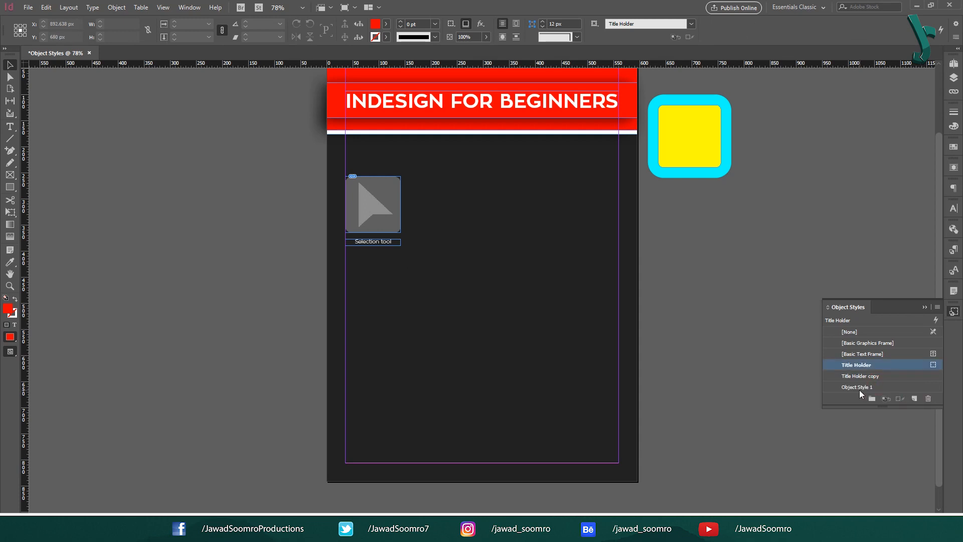
pyautogui.doubleClick(861, 387)
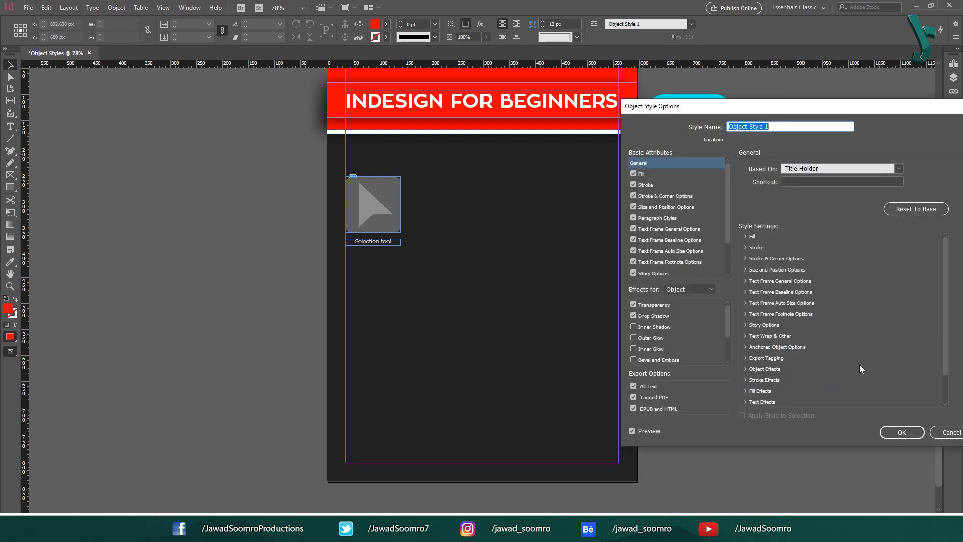
pyautogui.write('Icon Sizes')
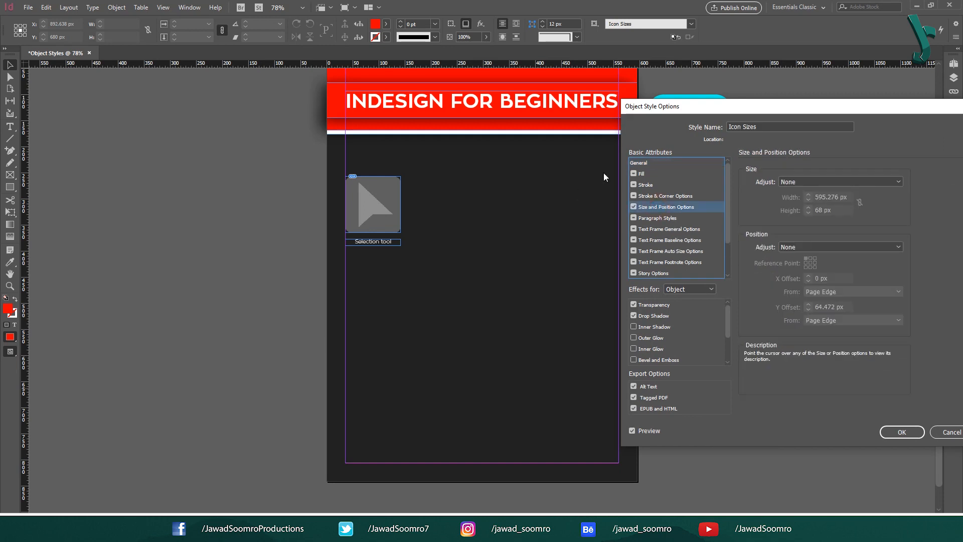
# Set the Icon Sizes style to adjust Height & Width, with linked dimensions of 80 px each
pyautogui.click(831, 182)
pyautogui.click(832, 221)
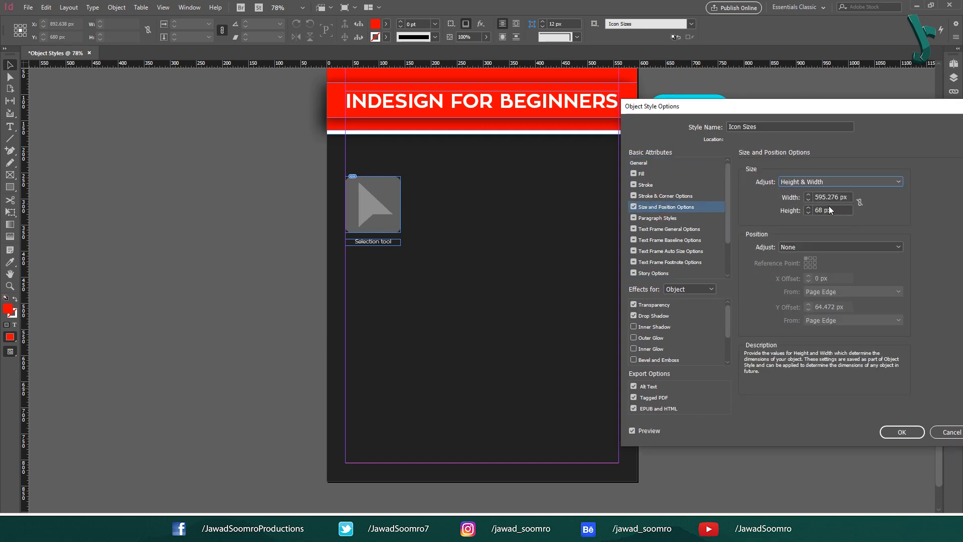
pyautogui.click(859, 202)
pyautogui.press('Tab')
pyautogui.write('80')
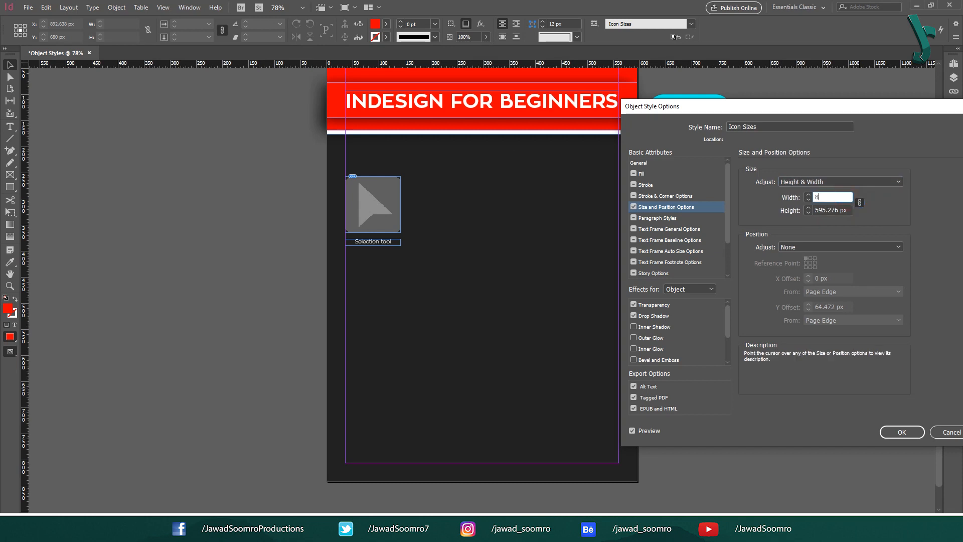
pyautogui.press('Tab')
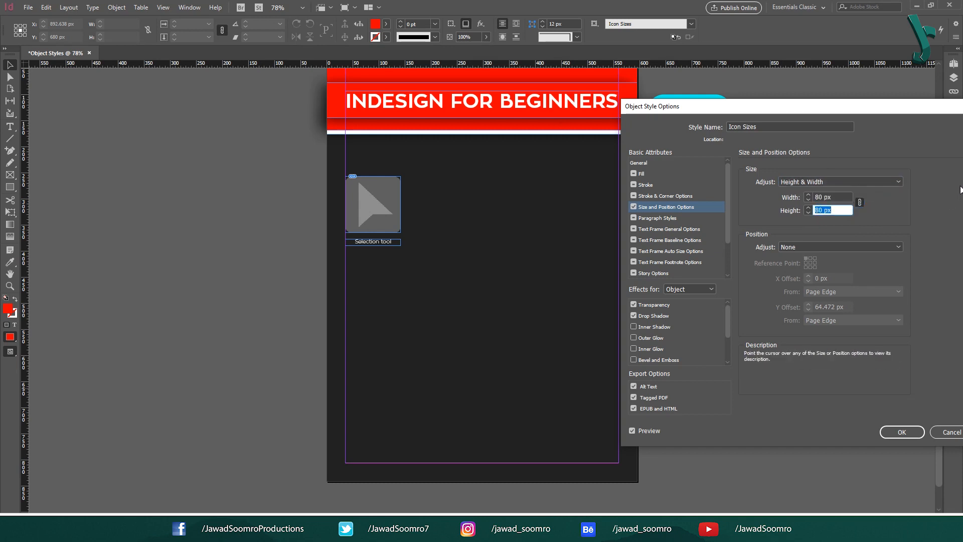
# Try the Width Only size adjustment for the Icon Sizes style and return it to Height & Width
pyautogui.click(863, 182)
pyautogui.click(861, 210)
pyautogui.click(856, 181)
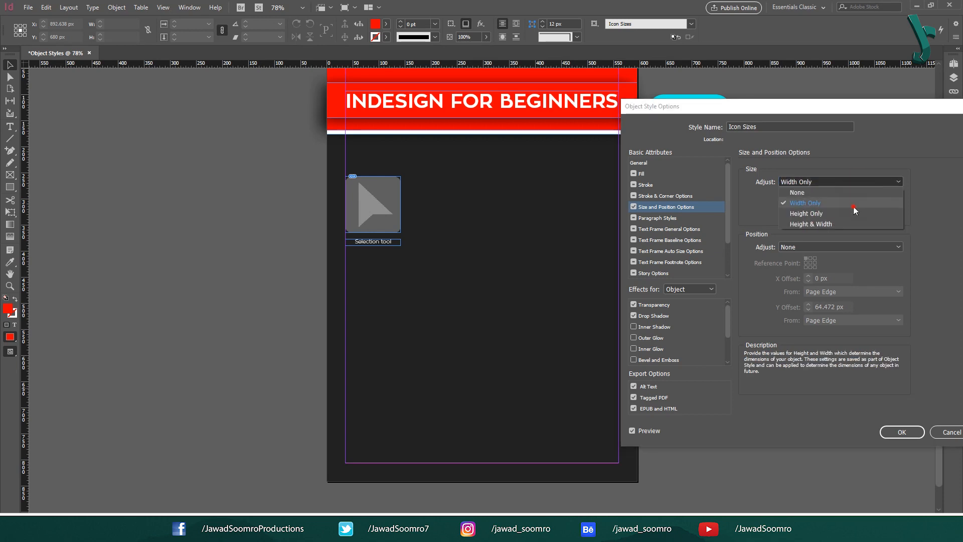
pyautogui.click(853, 227)
pyautogui.click(849, 181)
pyautogui.click(841, 221)
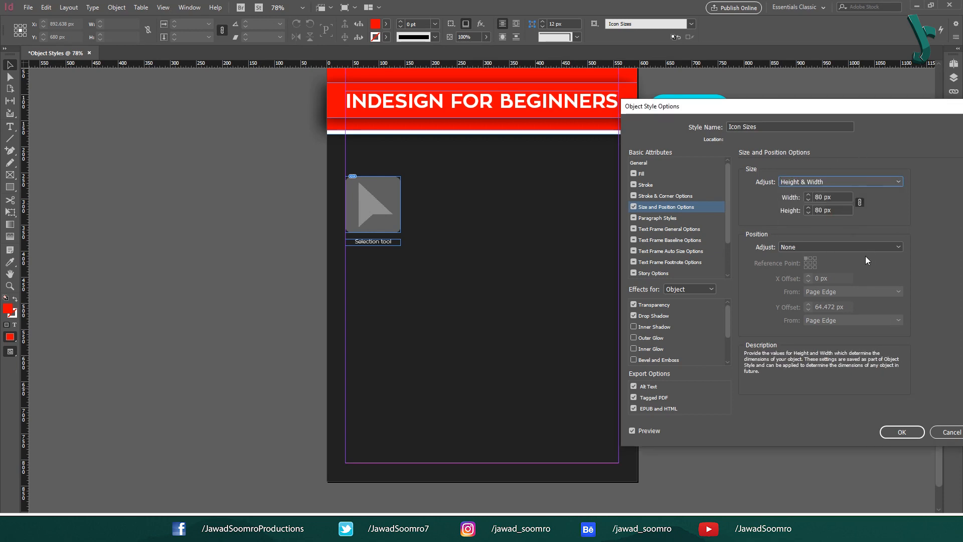
pyautogui.click(860, 202)
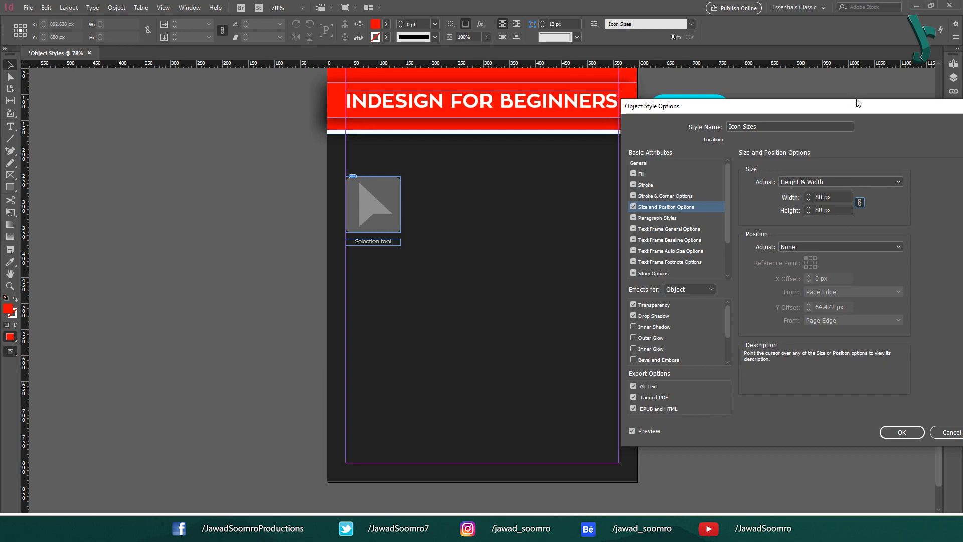
# Accept the Icon Sizes style options and apply the style to the arrow icon
pyautogui.moveTo(859, 103); pyautogui.dragTo(697, 106)
pyautogui.click(738, 436)
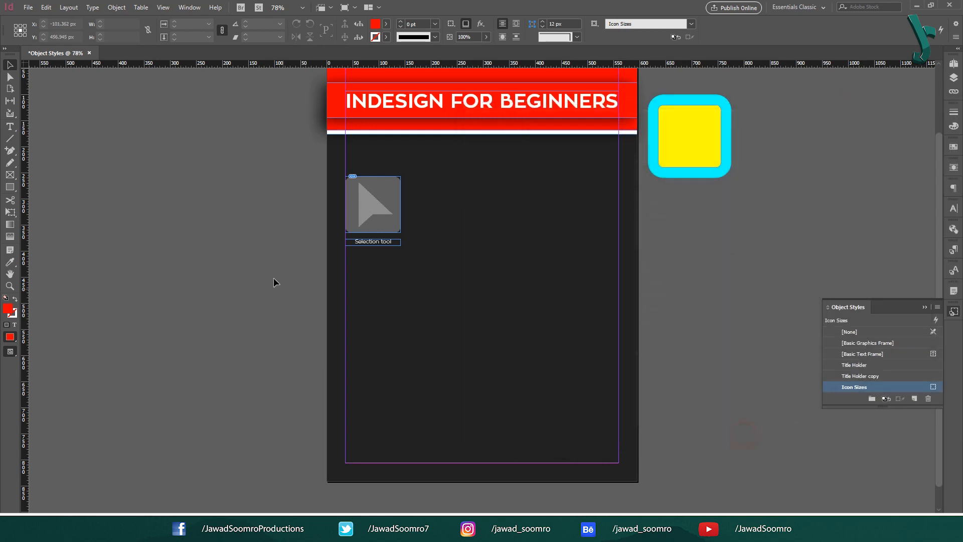
pyautogui.click(381, 204)
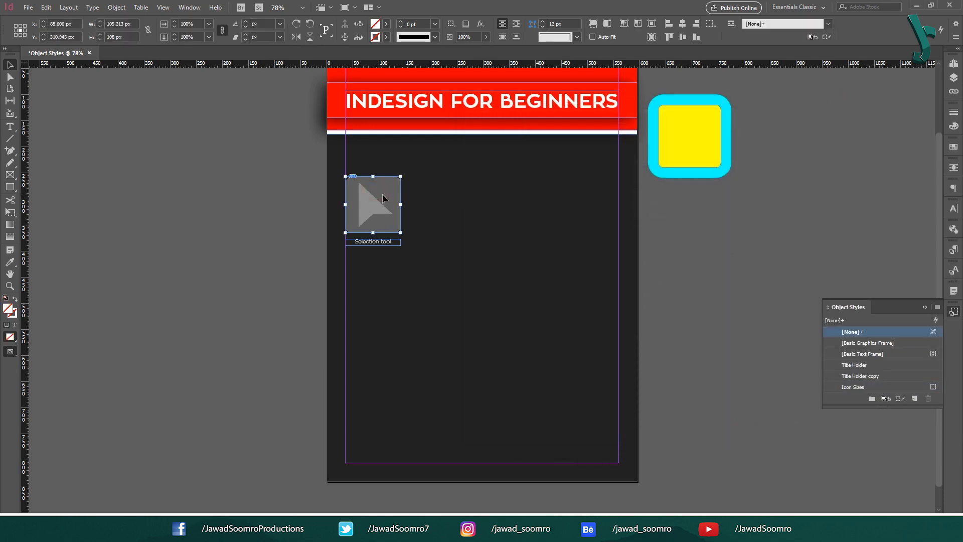
pyautogui.click(879, 388)
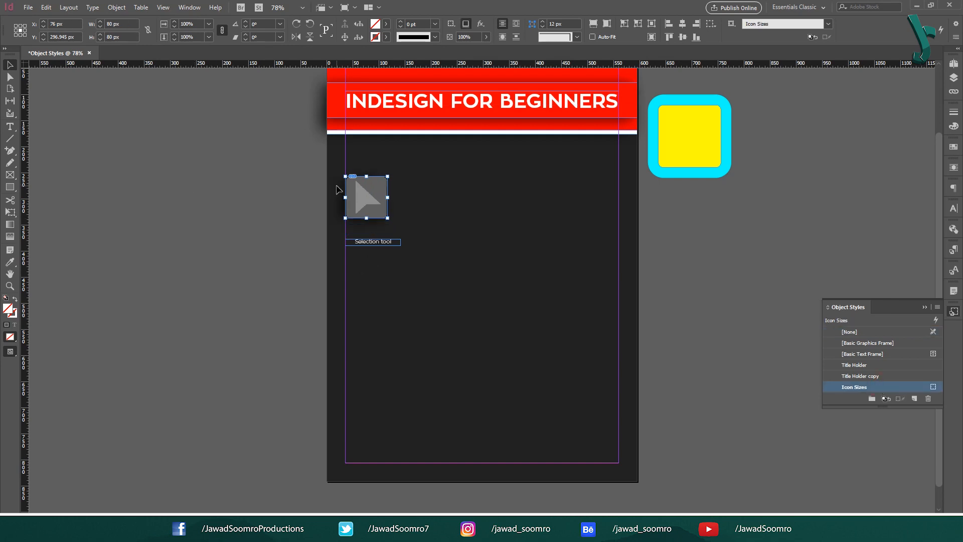
# Place seven more tool icons on the page below the header, in frames about 107 × 108 px
pyautogui.click(90, 231)
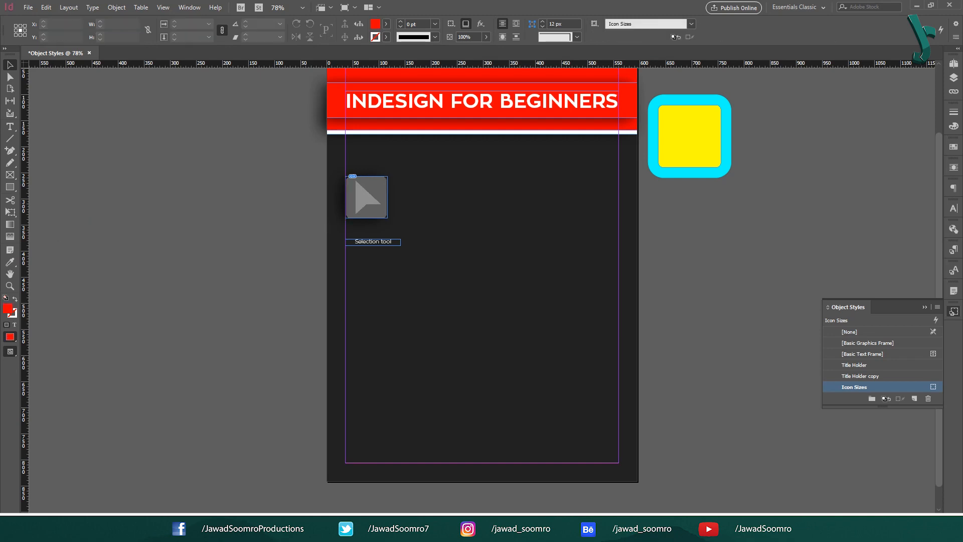
pyautogui.click(301, 530)
pyautogui.moveTo(725, 98)
pyautogui.mouseDown()
pyautogui.moveTo(652, 203)
pyautogui.moveTo(271, 527)
pyautogui.moveTo(440, 209)
pyautogui.moveTo(436, 168)
pyautogui.moveTo(469, 203)
pyautogui.mouseUp()
pyautogui.moveTo(491, 148); pyautogui.dragTo(546, 203)
pyautogui.moveTo(473, 231); pyautogui.dragTo(529, 287)
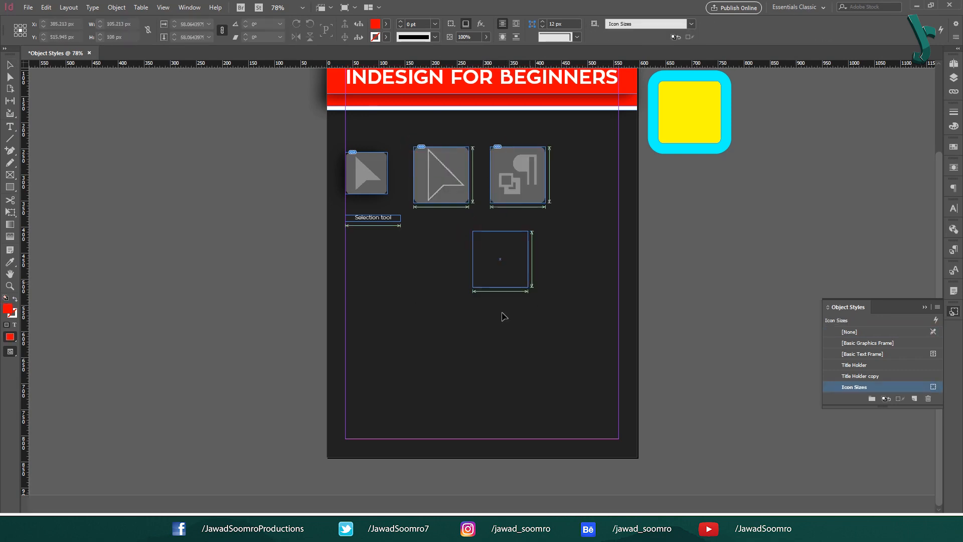
pyautogui.moveTo(366, 263); pyautogui.dragTo(422, 320)
pyautogui.moveTo(451, 340); pyautogui.dragTo(507, 397)
pyautogui.moveTo(541, 320)
pyautogui.mouseDown()
pyautogui.moveTo(588, 383)
pyautogui.moveTo(596, 376)
pyautogui.mouseUp()
pyautogui.moveTo(348, 341); pyautogui.dragTo(403, 397)
pyautogui.click(290, 233)
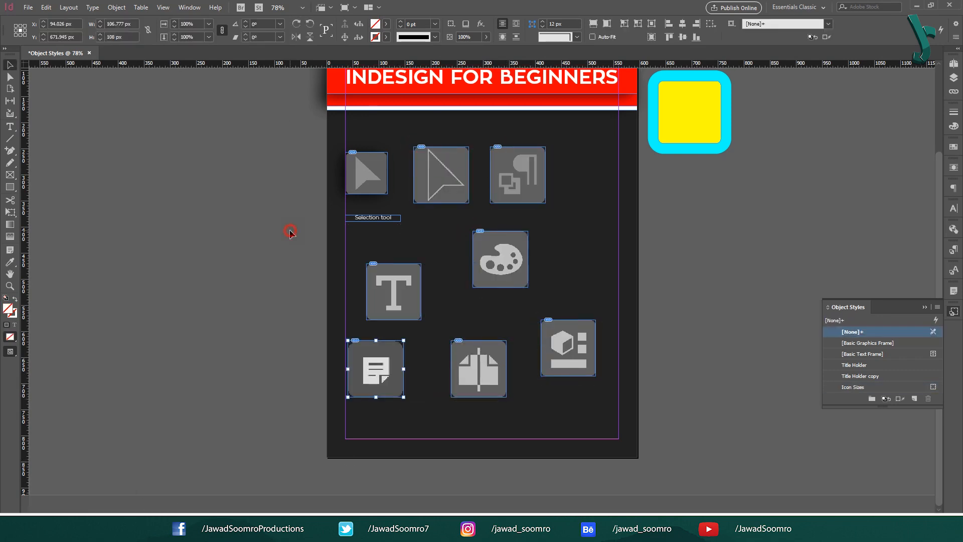
# Apply the Icon Sizes object style to the seven newly placed icons
pyautogui.click(432, 183)
pyautogui.keyDown('shift'); pyautogui.click(532, 156); pyautogui.keyUp('shift')
pyautogui.keyDown('shift'); pyautogui.click(369, 301); pyautogui.keyUp('shift')
pyautogui.keyDown('shift'); pyautogui.click(510, 268); pyautogui.keyUp('shift')
pyautogui.keyDown('shift'); pyautogui.click(353, 366); pyautogui.keyUp('shift')
pyautogui.keyDown('shift'); pyautogui.click(472, 370); pyautogui.keyUp('shift')
pyautogui.keyDown('shift'); pyautogui.click(569, 351); pyautogui.keyUp('shift')
pyautogui.click(855, 387)
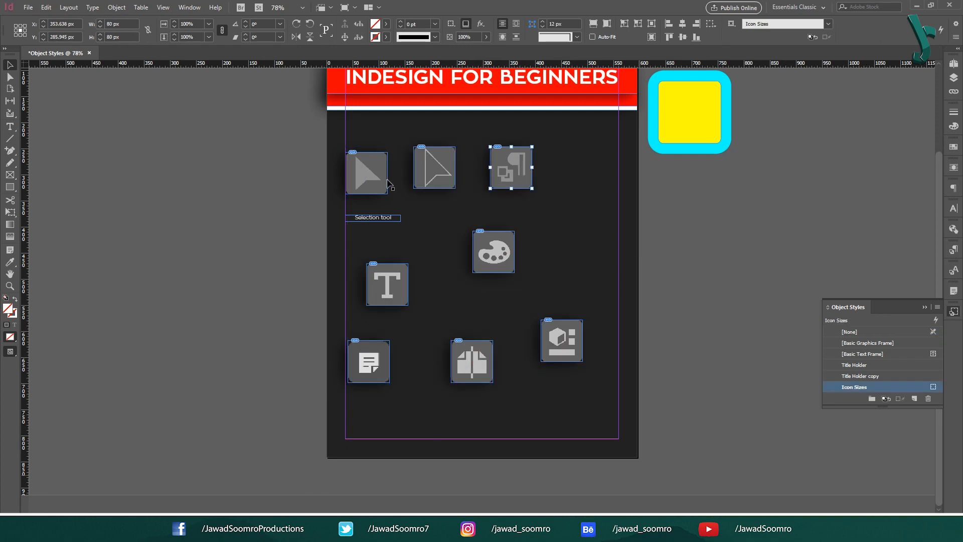
# Arrange the outlined arrow, paragraph and palette icons in a row beside the first arrow icon, and move its Selection tool label closer
pyautogui.moveTo(884, 407); pyautogui.dragTo(883, 462)
pyautogui.moveTo(442, 166); pyautogui.dragTo(438, 171)
pyautogui.moveTo(528, 166); pyautogui.dragTo(510, 172)
pyautogui.moveTo(550, 357); pyautogui.dragTo(545, 202)
pyautogui.click(452, 229)
pyautogui.moveTo(366, 219); pyautogui.dragTo(366, 208)
pyautogui.click(474, 260)
# Arrange the type, note, open-pages and cube icons in a second row and align their vertical centers
pyautogui.moveTo(392, 280); pyautogui.dragTo(371, 252)
pyautogui.moveTo(360, 356); pyautogui.dragTo(422, 257)
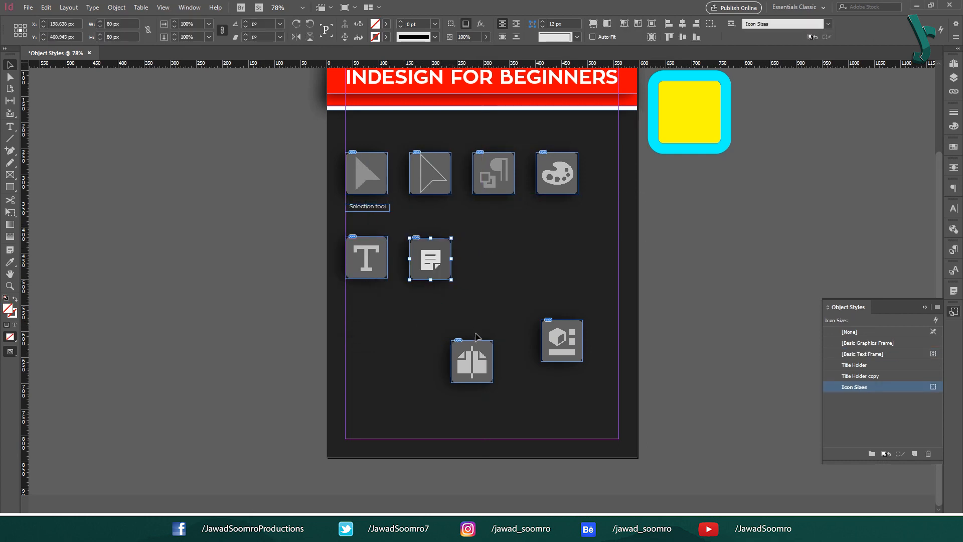
pyautogui.moveTo(483, 362); pyautogui.dragTo(504, 261)
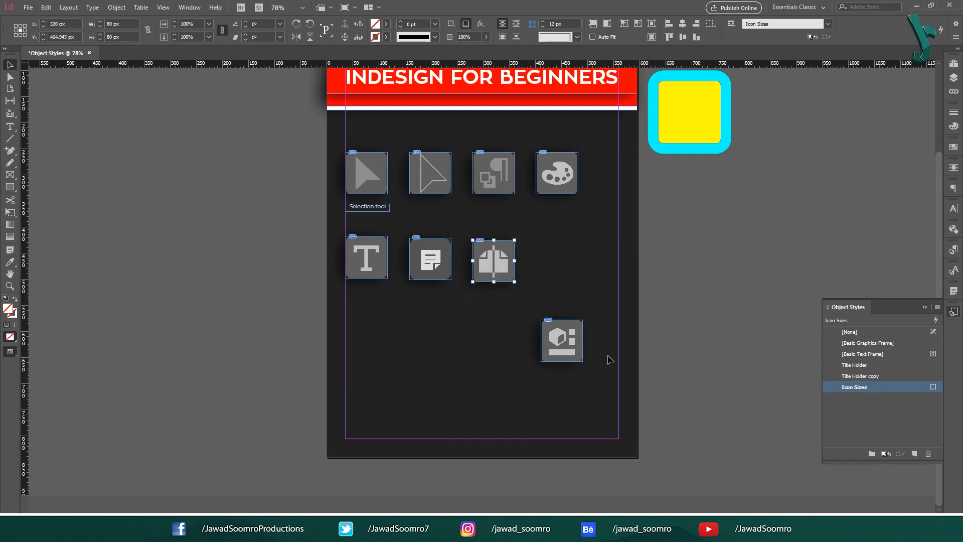
pyautogui.moveTo(575, 354); pyautogui.dragTo(571, 275)
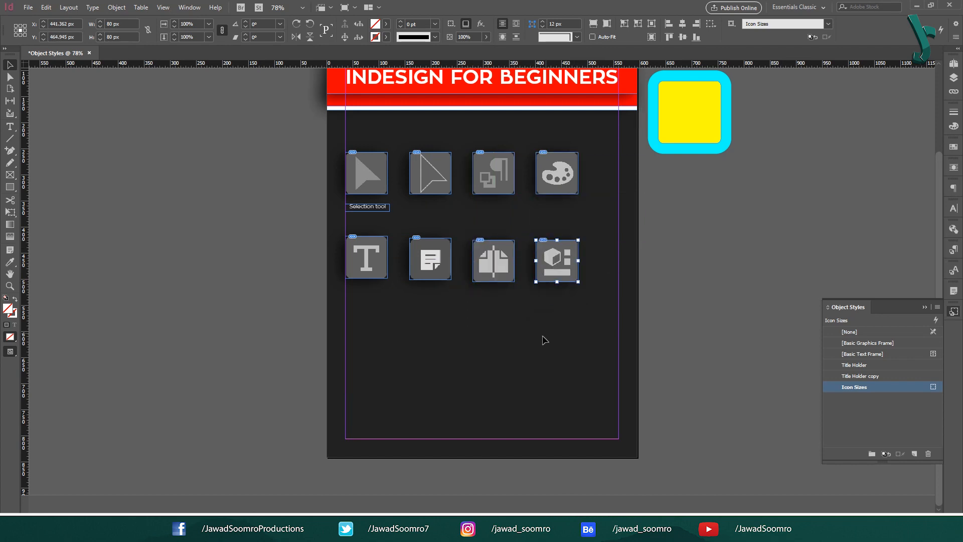
pyautogui.click(544, 336)
pyautogui.moveTo(588, 343); pyautogui.dragTo(296, 248)
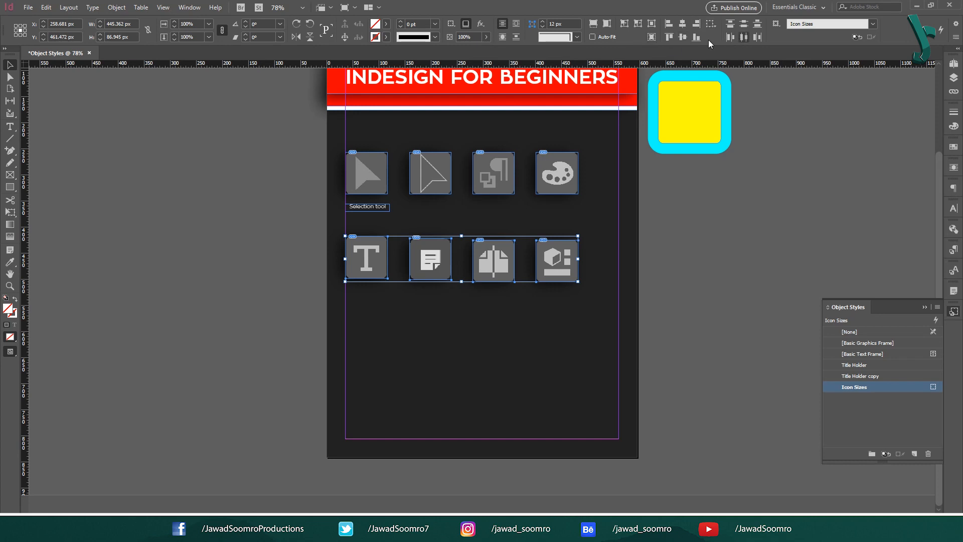
pyautogui.click(683, 37)
pyautogui.click(492, 316)
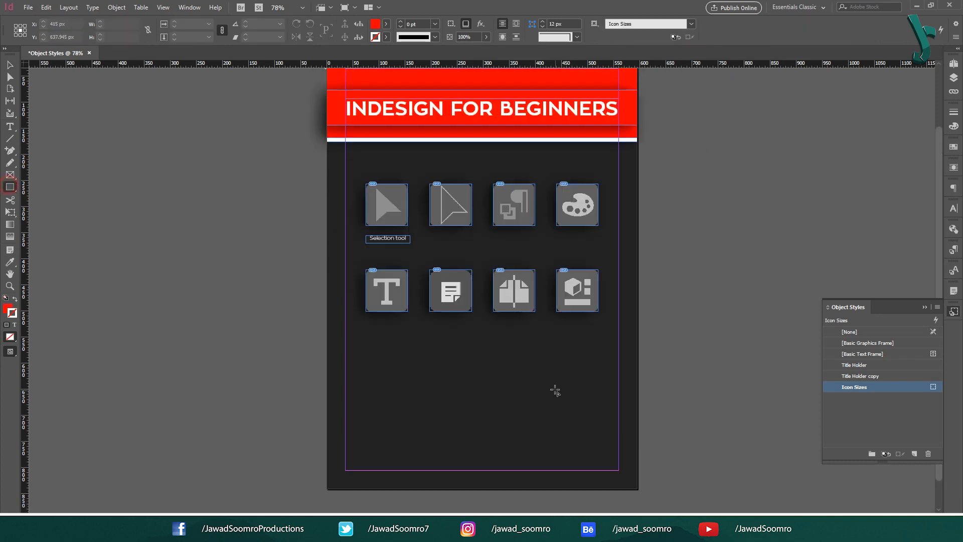
# Draw a square below the icon rows and try the None and Title Holder copy object styles on it
pyautogui.moveTo(501, 380); pyautogui.dragTo(544, 427)
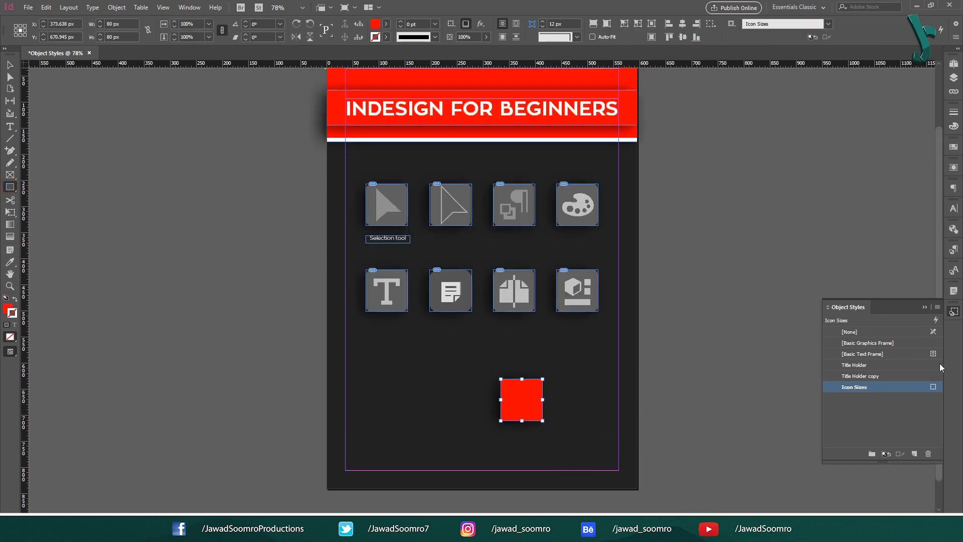
pyautogui.click(897, 332)
pyautogui.click(903, 376)
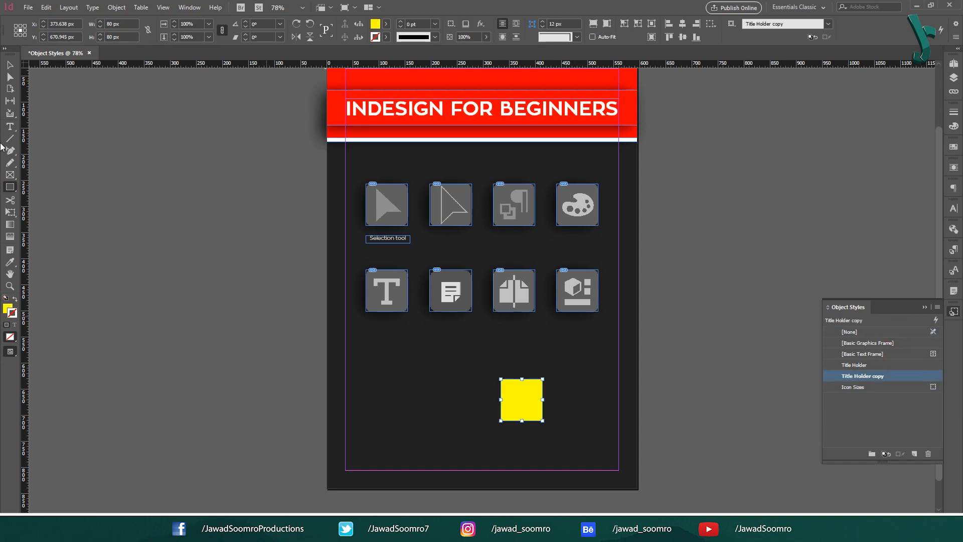
# Create a new object style named Object Position and show its Size and Position Options
pyautogui.click(915, 453)
pyautogui.doubleClick(878, 398)
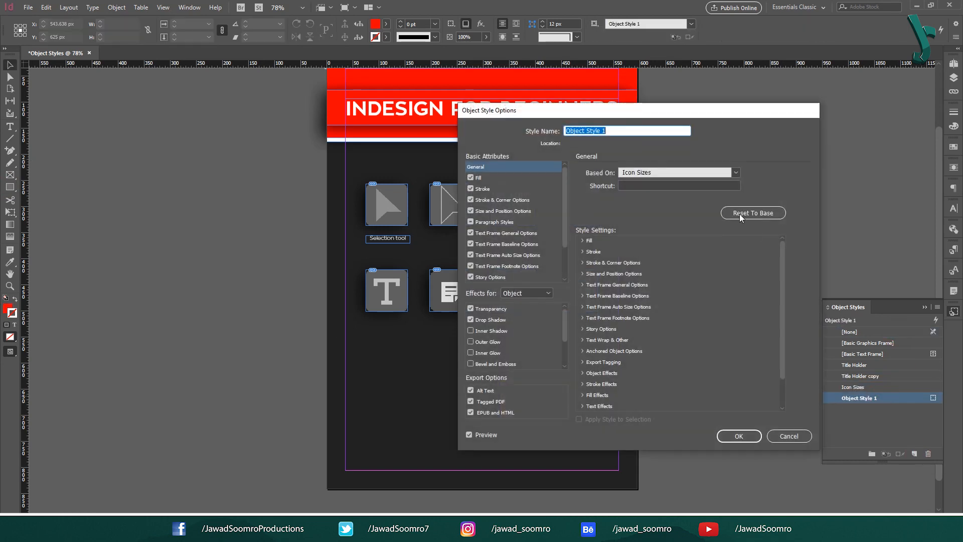
pyautogui.write('Ob')
pyautogui.press('Tab')
pyautogui.click(503, 212)
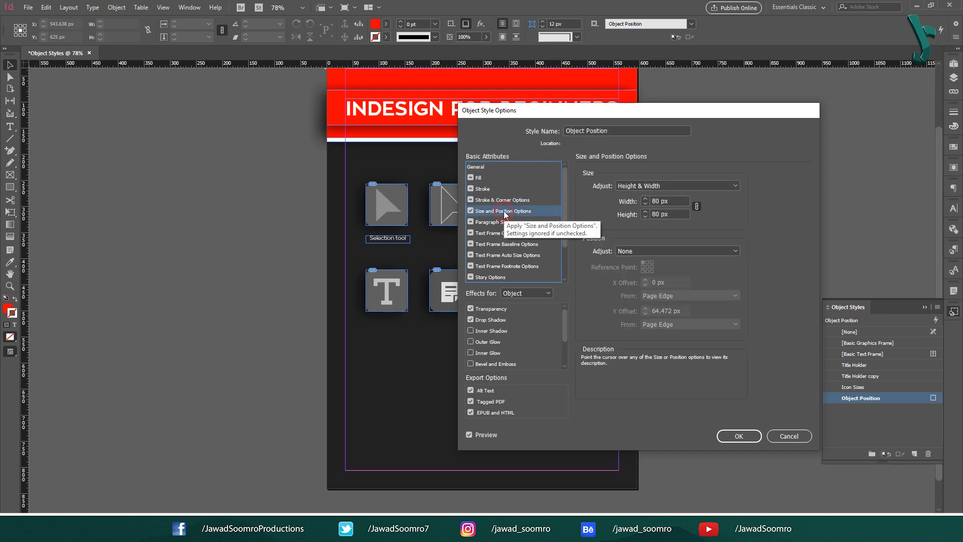
# Try the X Only and Y Only position adjustments for the Object Position style, and set it to X & Y
pyautogui.click(677, 252)
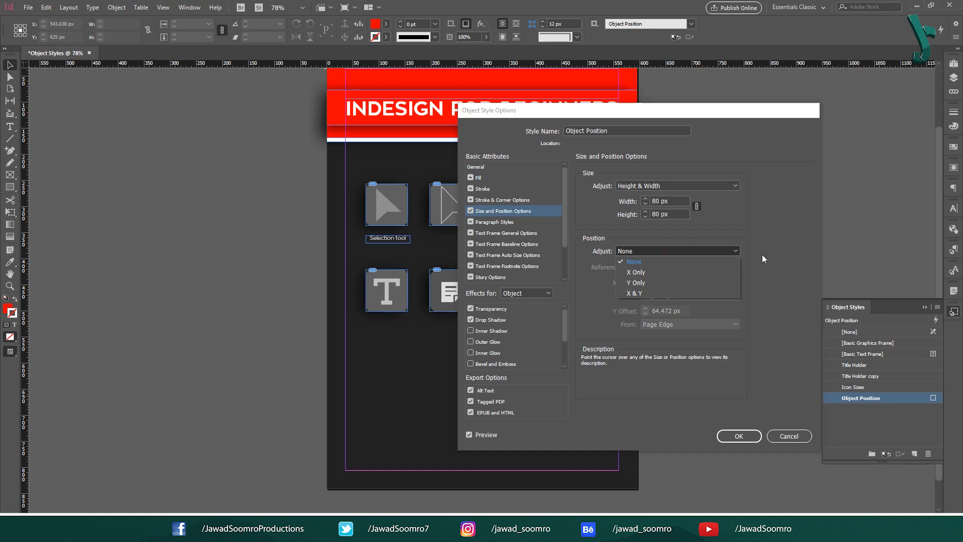
pyautogui.click(652, 272)
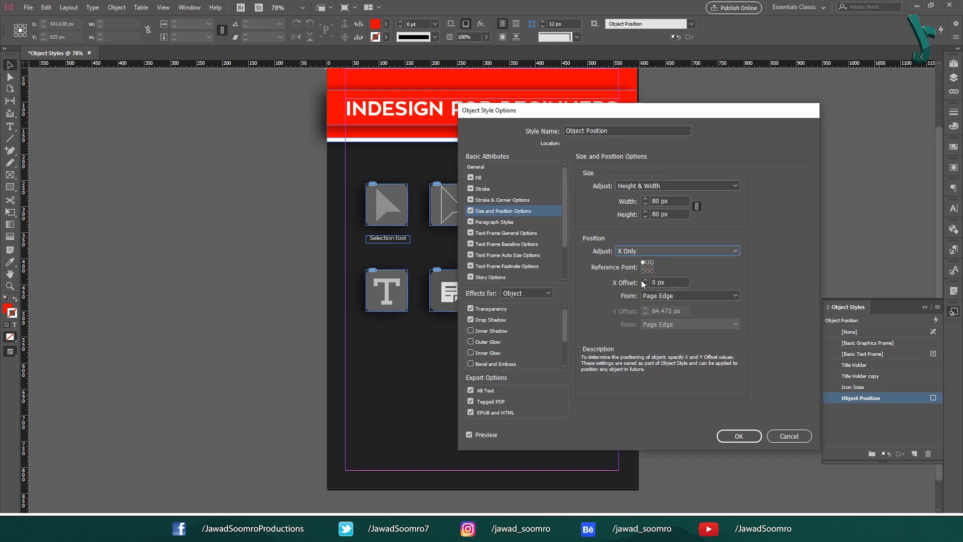
pyautogui.click(670, 251)
pyautogui.click(663, 282)
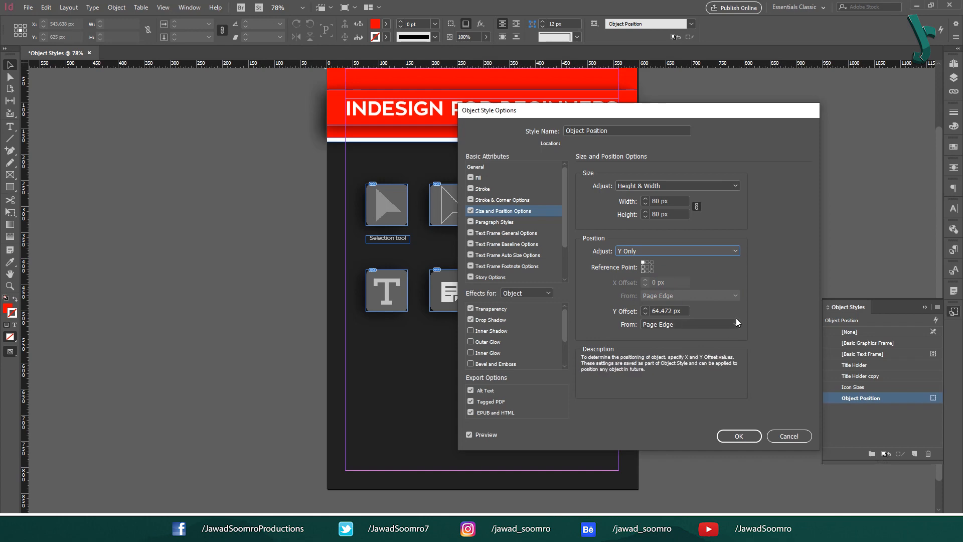
pyautogui.click(645, 251)
pyautogui.click(652, 292)
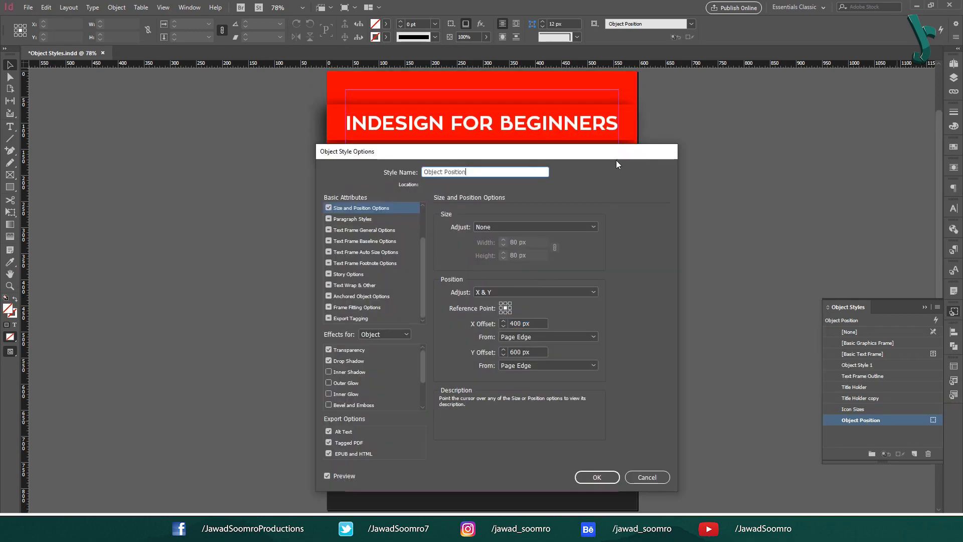
# Set the Object Position style's X Offset to 510 px and its Y Offset to 754 px
pyautogui.moveTo(616, 160); pyautogui.dragTo(326, 157)
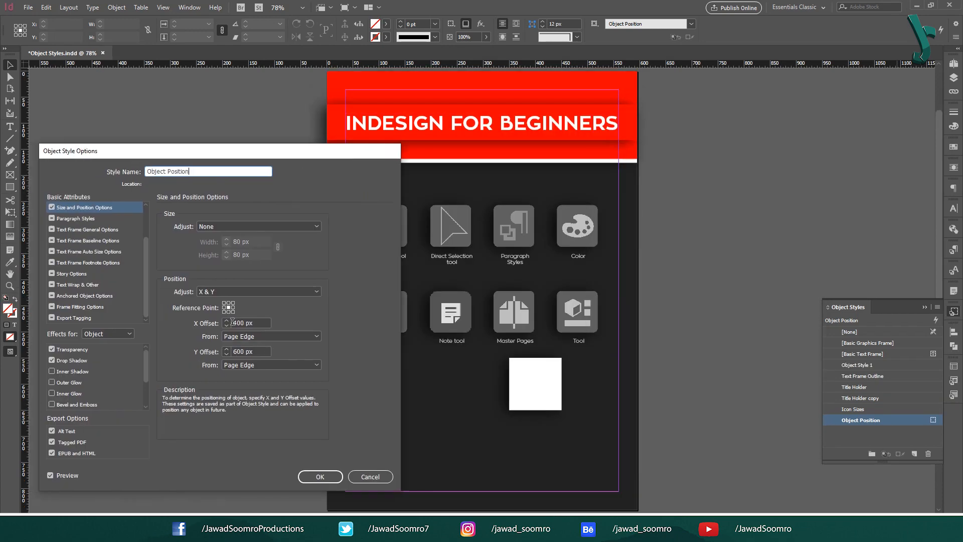
pyautogui.click(227, 322)
pyautogui.click(227, 320)
pyautogui.click(227, 320)
pyautogui.click(227, 320)
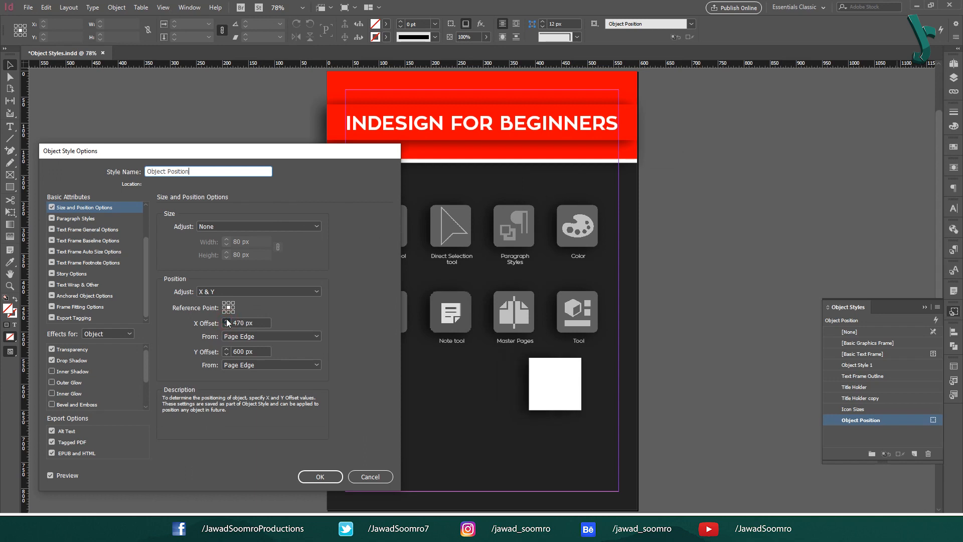
pyautogui.click(227, 321)
pyautogui.click(227, 351)
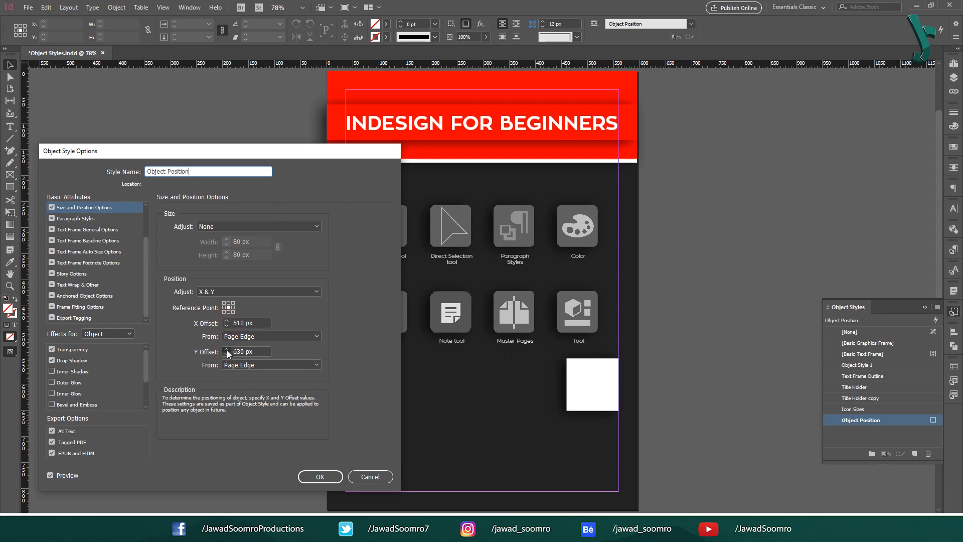
pyautogui.moveTo(228, 351); pyautogui.dragTo(228, 351)
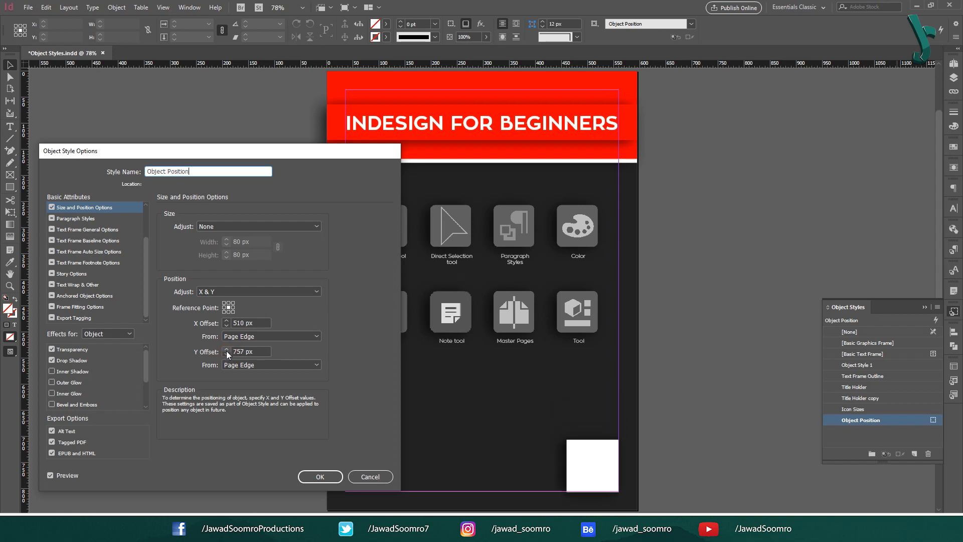
pyautogui.click(226, 353)
pyautogui.click(227, 354)
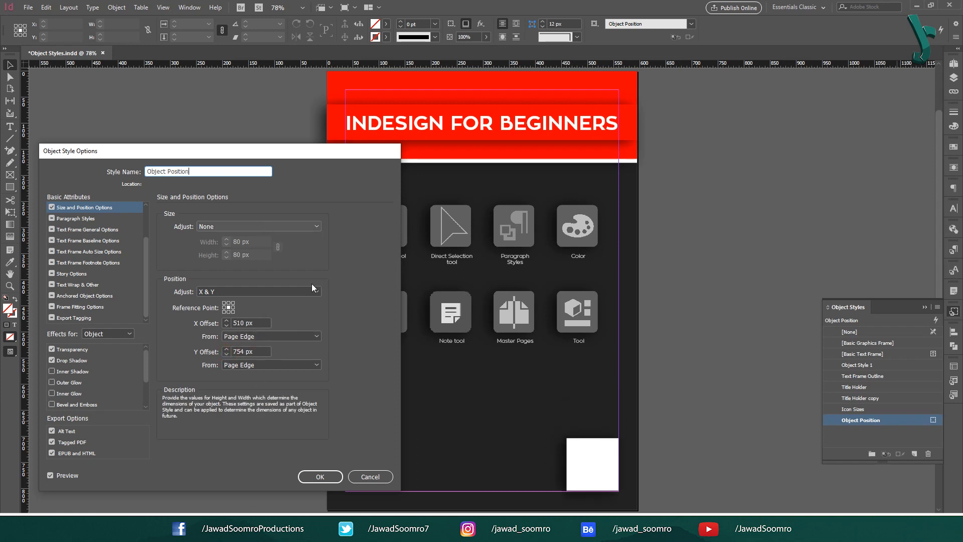
# Try measuring the X and Y offsets from Page Margin, and return both to Page Edge
pyautogui.click(271, 336)
pyautogui.click(267, 358)
pyautogui.click(269, 365)
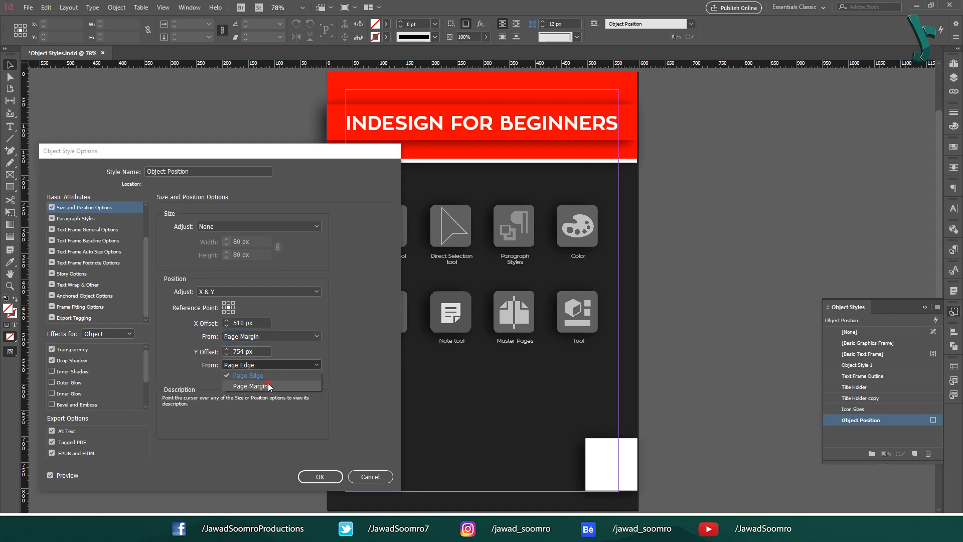
pyautogui.click(269, 387)
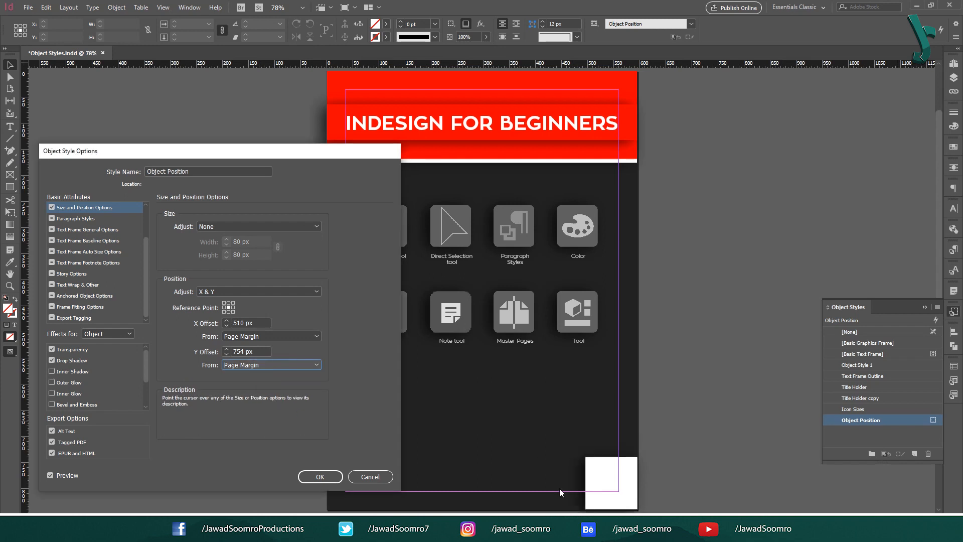
pyautogui.click(271, 337)
pyautogui.click(271, 347)
pyautogui.click(271, 364)
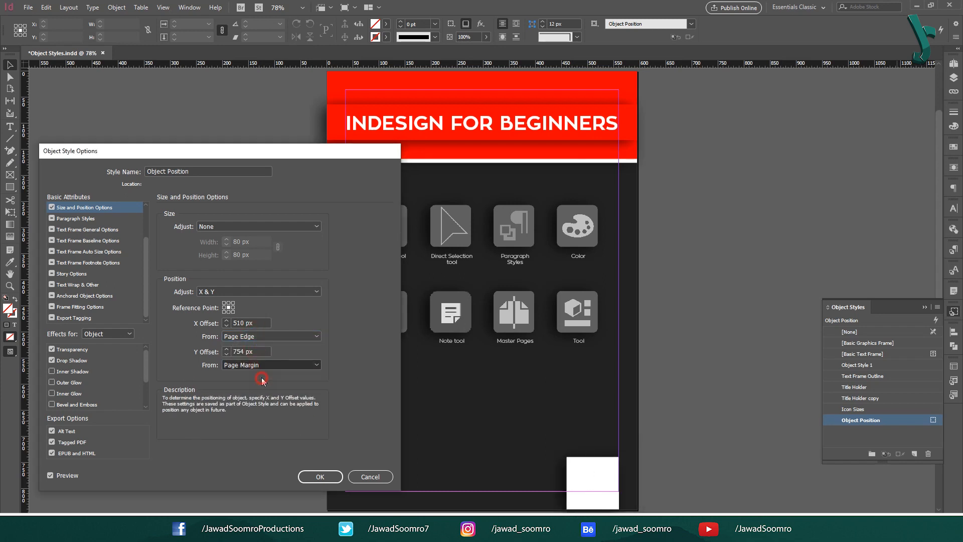
pyautogui.click(271, 376)
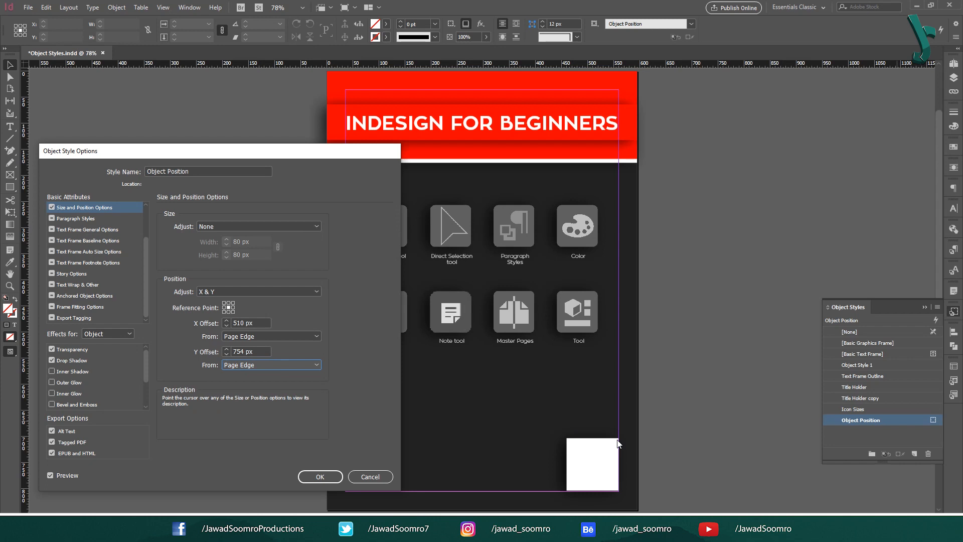
# Keep both offsets measured from Page Edge and accept the Object Position style options
pyautogui.click(272, 335)
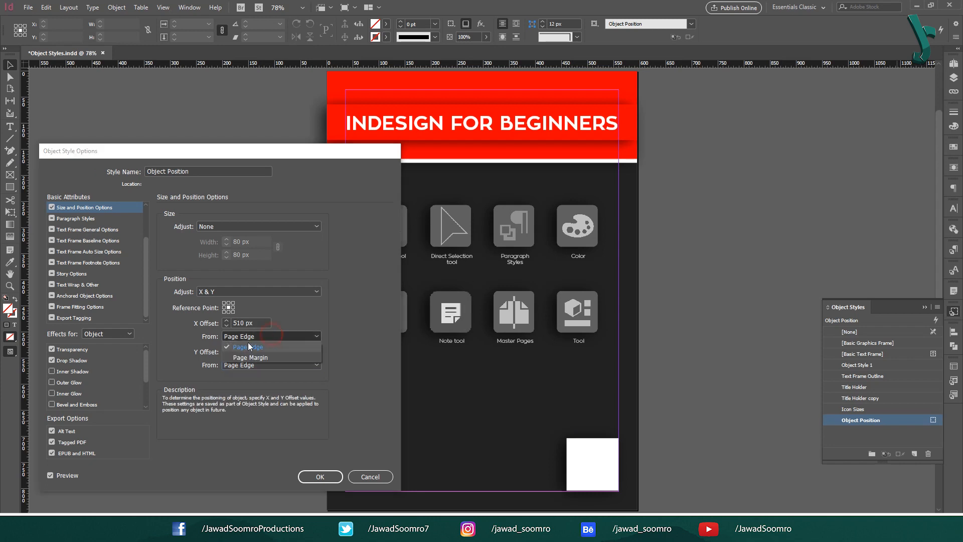
pyautogui.click(291, 396)
pyautogui.click(285, 369)
pyautogui.click(281, 375)
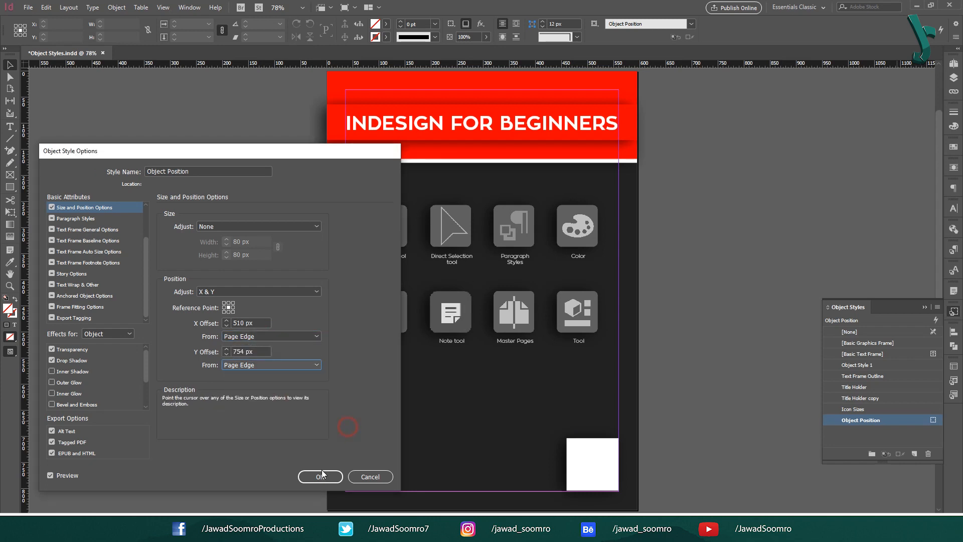
pyautogui.click(322, 476)
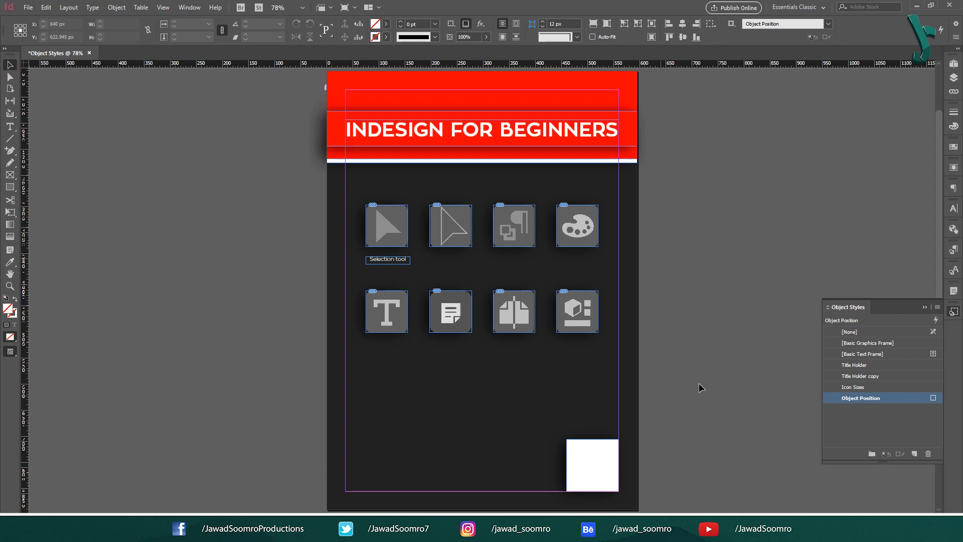
# Create a 100 × 100 px rectangle with the None object style below the second icon row
pyautogui.click(701, 386)
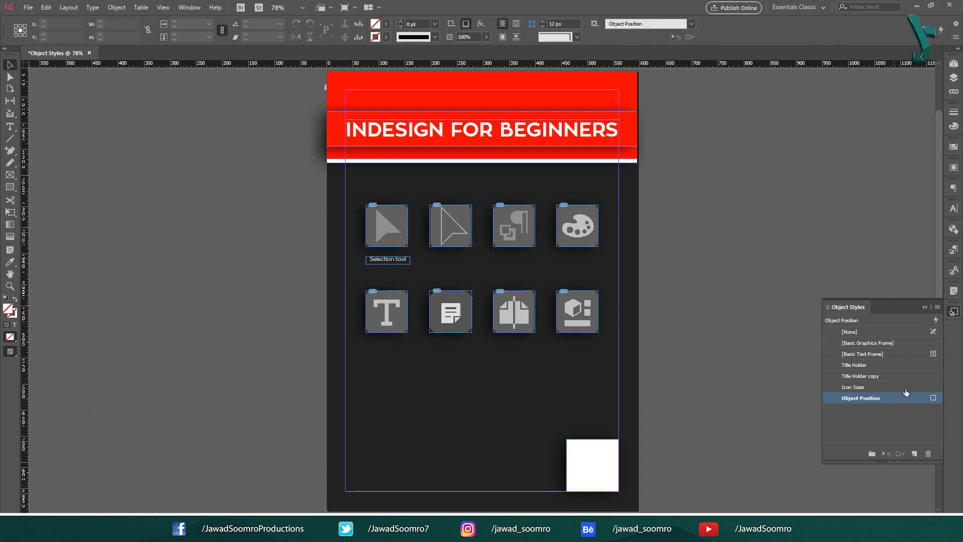
pyautogui.click(882, 331)
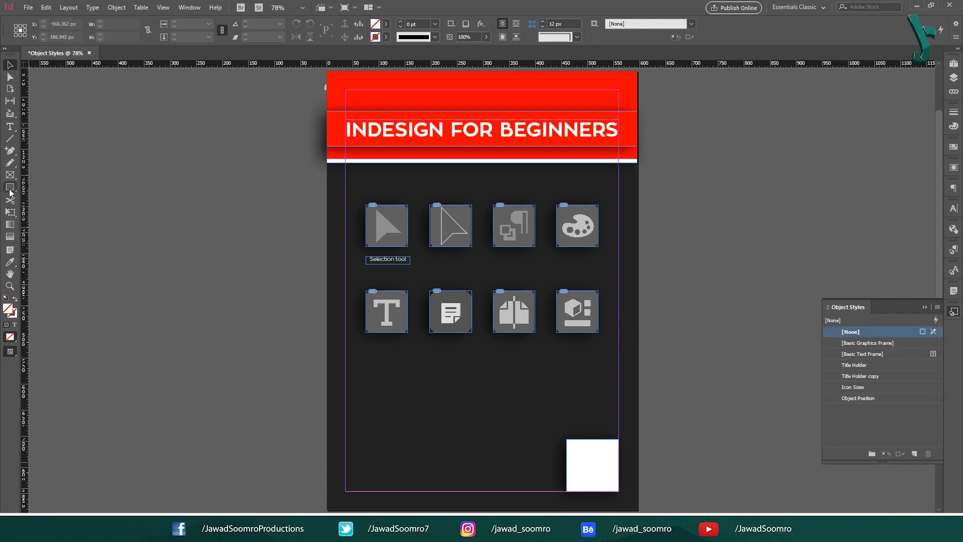
pyautogui.click(10, 192)
pyautogui.click(400, 392)
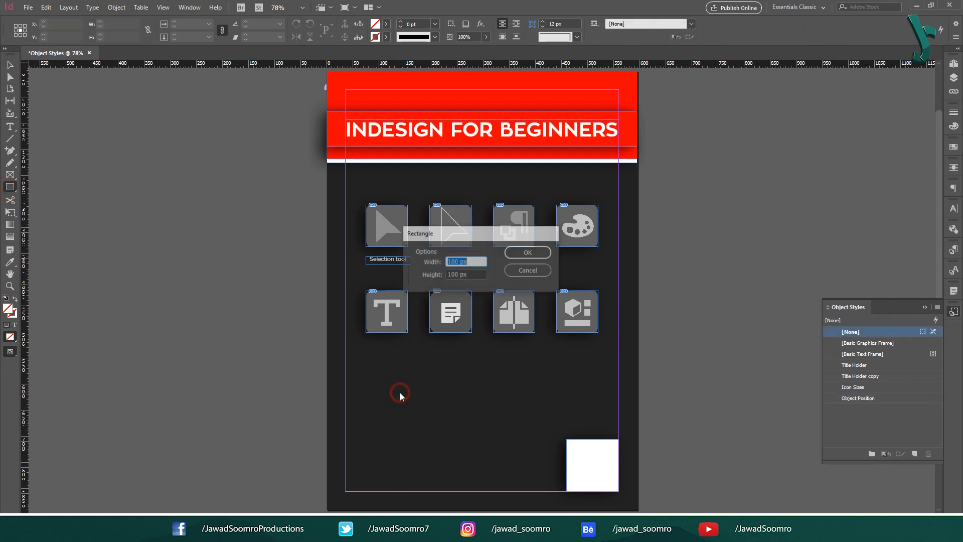
pyautogui.press('Return')
# Fill the new rectangle with RGB Green and apply the Object Position style to it
pyautogui.click(386, 24)
pyautogui.click(315, 133)
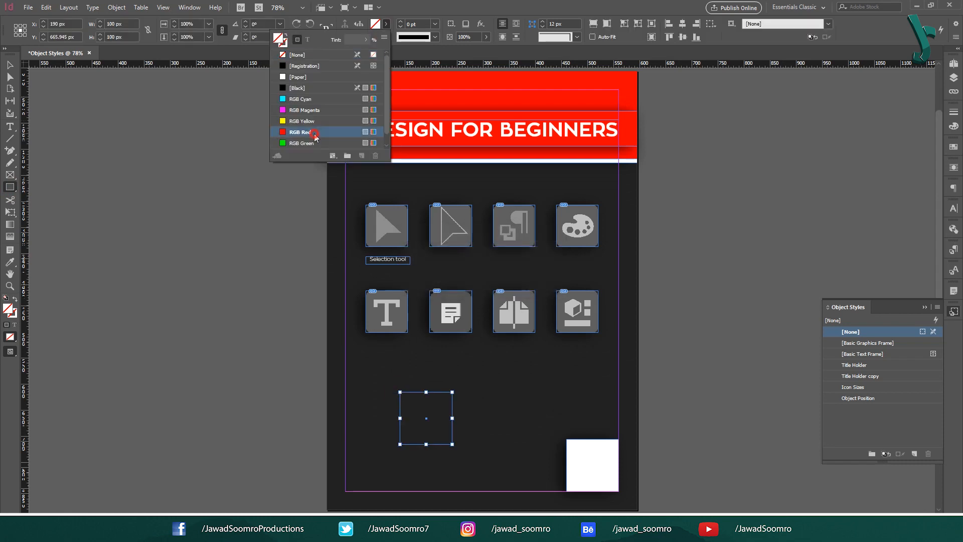
pyautogui.click(312, 143)
pyautogui.click(609, 5)
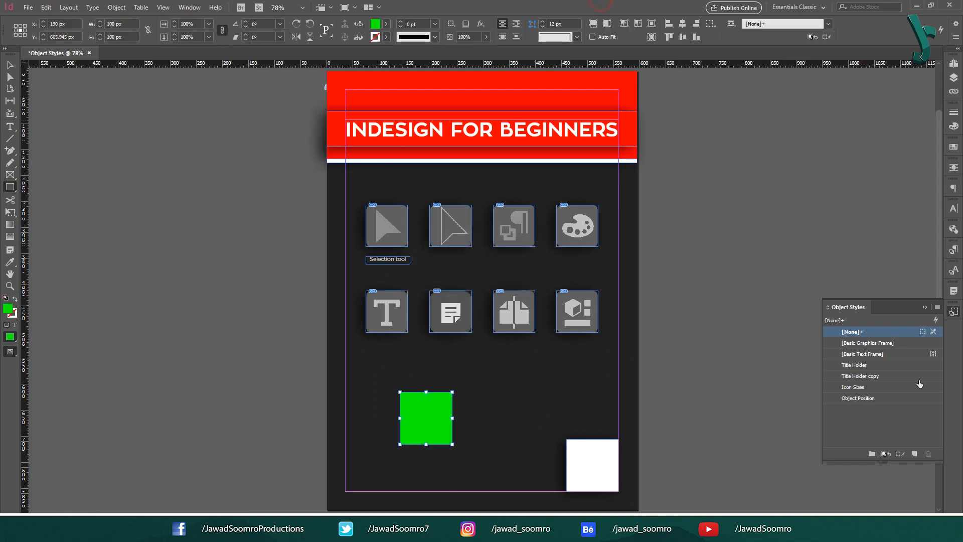
pyautogui.click(861, 398)
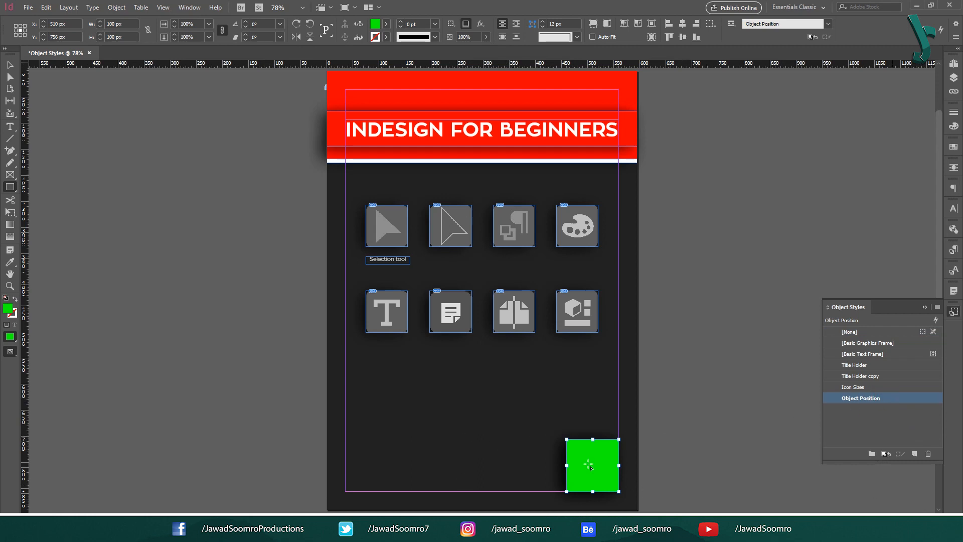
# Try moving the green square left from the lower margin corner, and undo the move
pyautogui.press('v')
pyautogui.moveTo(577, 453); pyautogui.dragTo(507, 452)
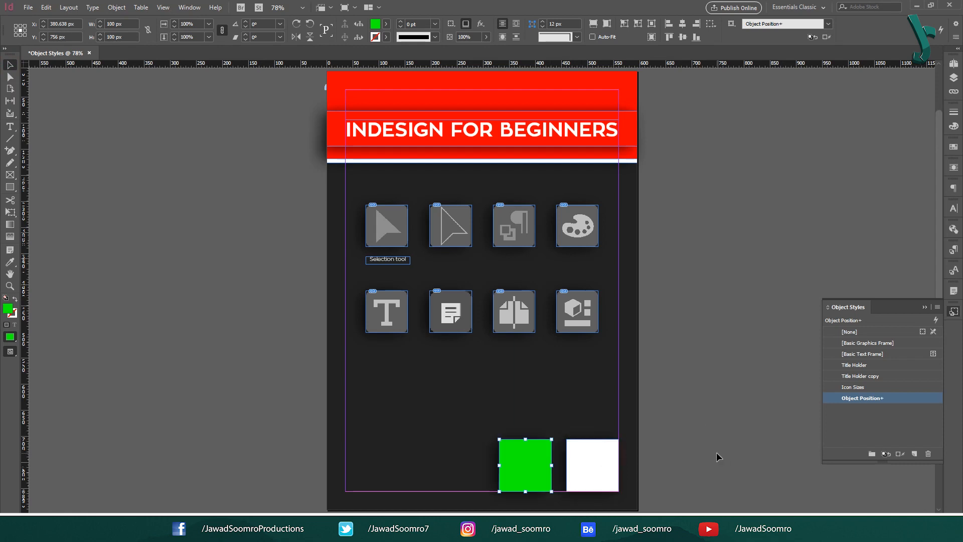
pyautogui.hotkey('ctrl', 'z')
# Create a 100 × 100 px rectangle below the second icon row and fill it with RGB Magenta
pyautogui.press('m')
pyautogui.click(410, 390)
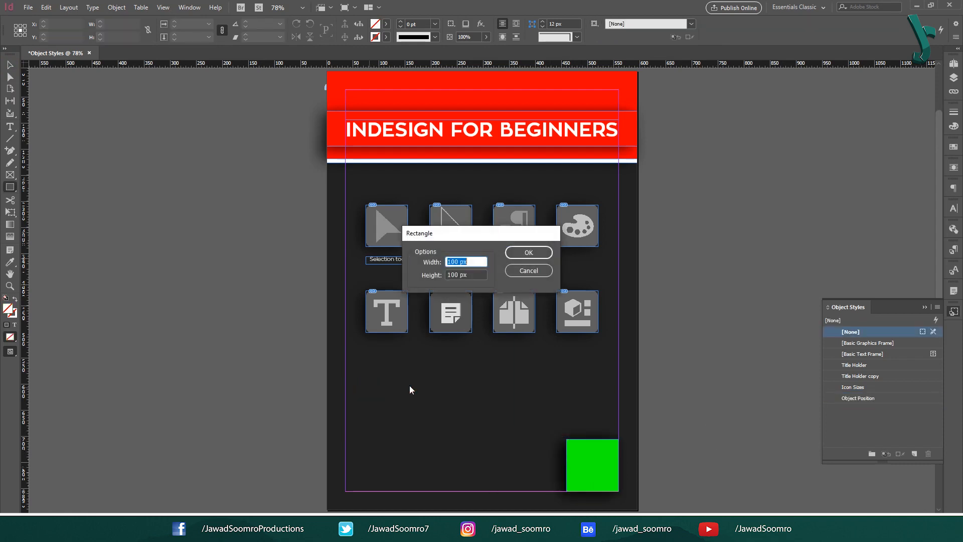
pyautogui.click(511, 256)
pyautogui.click(387, 24)
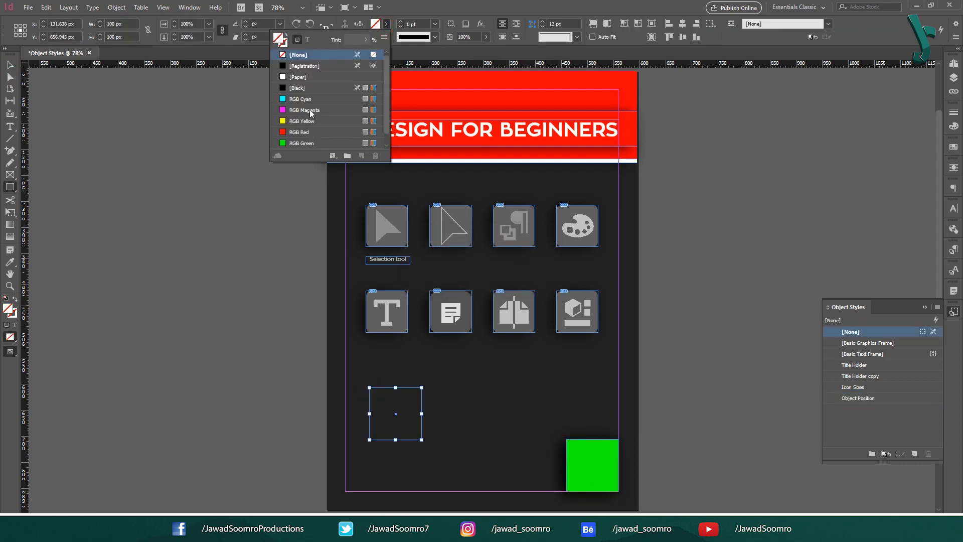
pyautogui.click(310, 110)
# Apply the Object Position style to the magenta square, and remove the test squares from the page
pyautogui.click(9, 68)
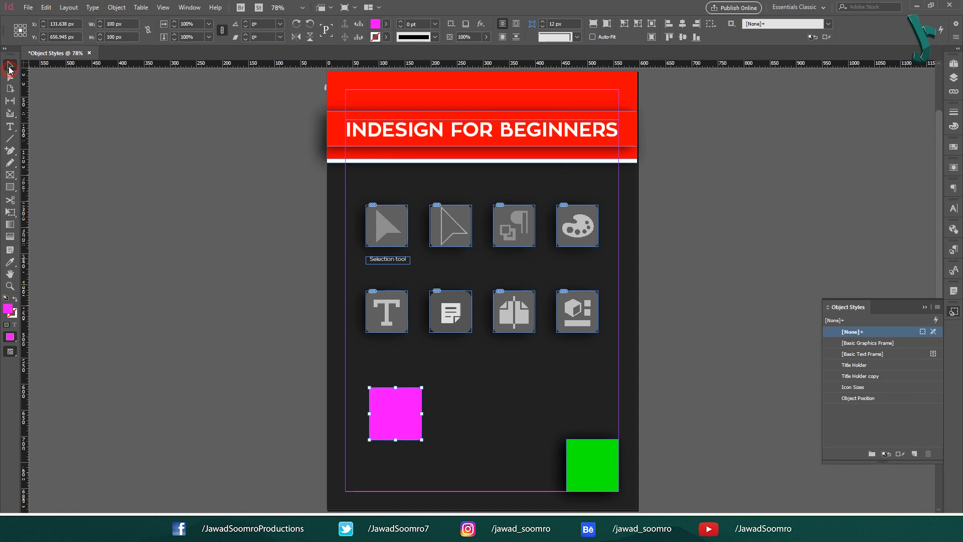
pyautogui.click(867, 399)
pyautogui.moveTo(567, 462); pyautogui.dragTo(502, 462)
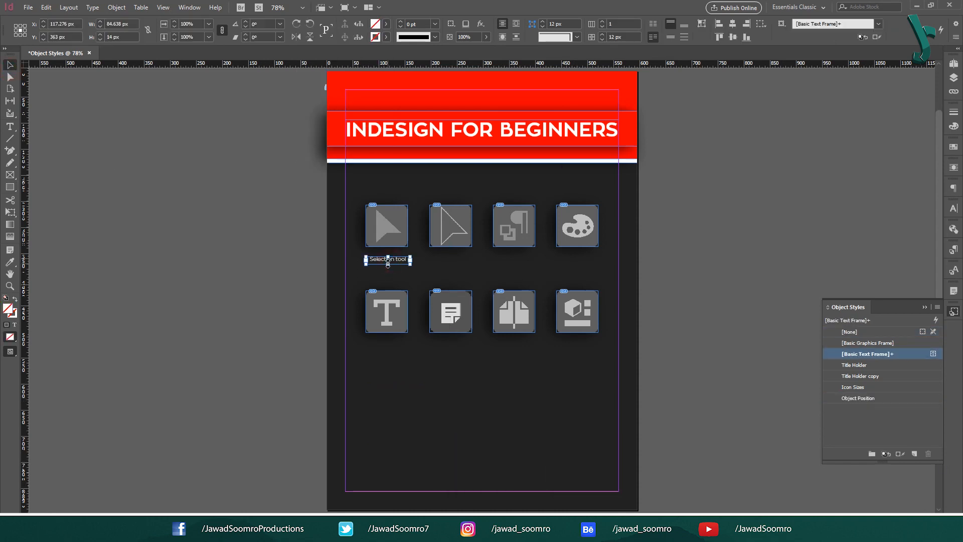
# Duplicate the "Selection tool" label under the second icon and change its text to "Direct Selection tool"
pyautogui.moveTo(395, 261); pyautogui.dragTo(459, 266)
pyautogui.doubleClick(470, 260)
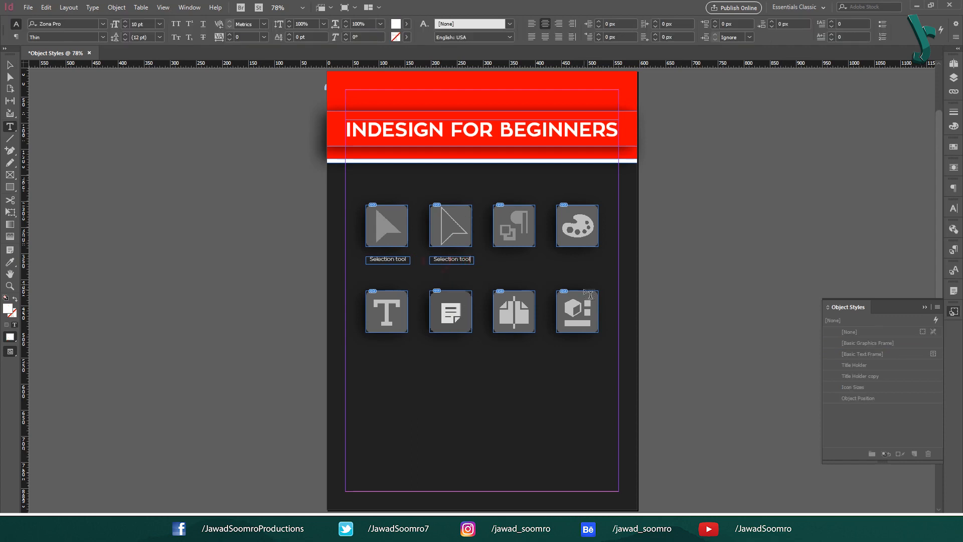
pyautogui.press('Home')
pyautogui.write('Direct')
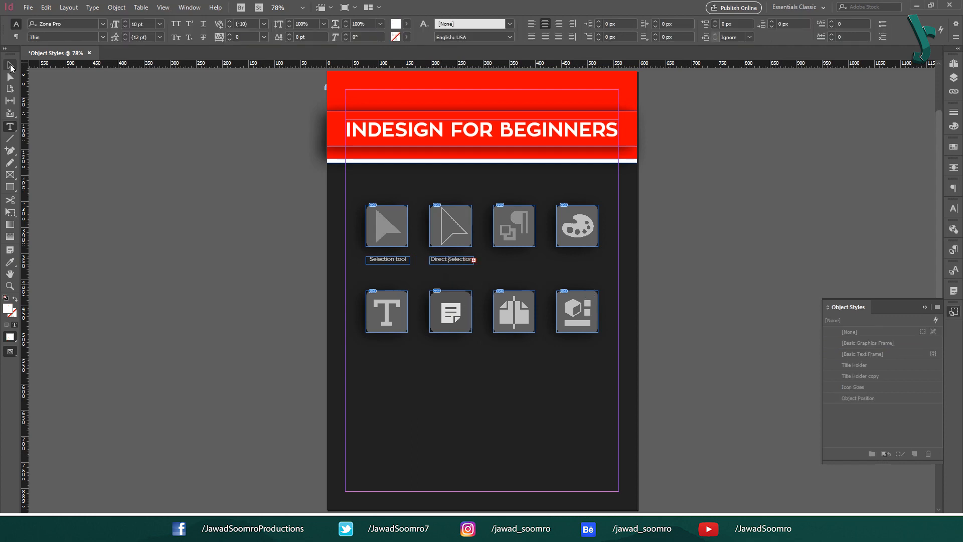
# Copy the "Direct Selection tool" label under the third icon and make both label frames tall enough for two lines
pyautogui.click(10, 65)
pyautogui.moveTo(452, 264); pyautogui.dragTo(520, 264)
pyautogui.click(522, 273)
pyautogui.click(455, 269)
pyautogui.click(461, 274)
# Replace the text of the label under the third icon with "Paragraph Styles"
pyautogui.doubleClick(520, 262)
pyautogui.hotkey('ctrl', 'a')
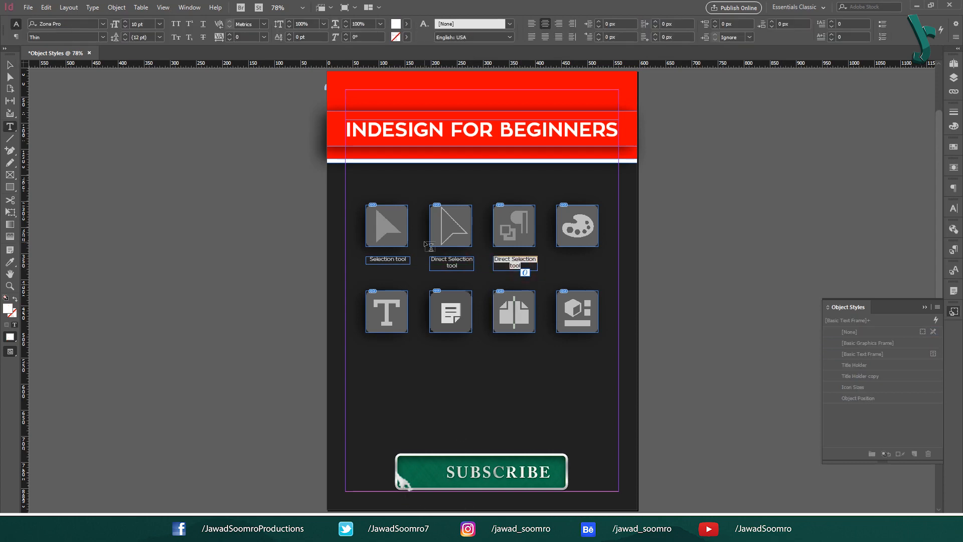
pyautogui.write('Obaragraph Styles')
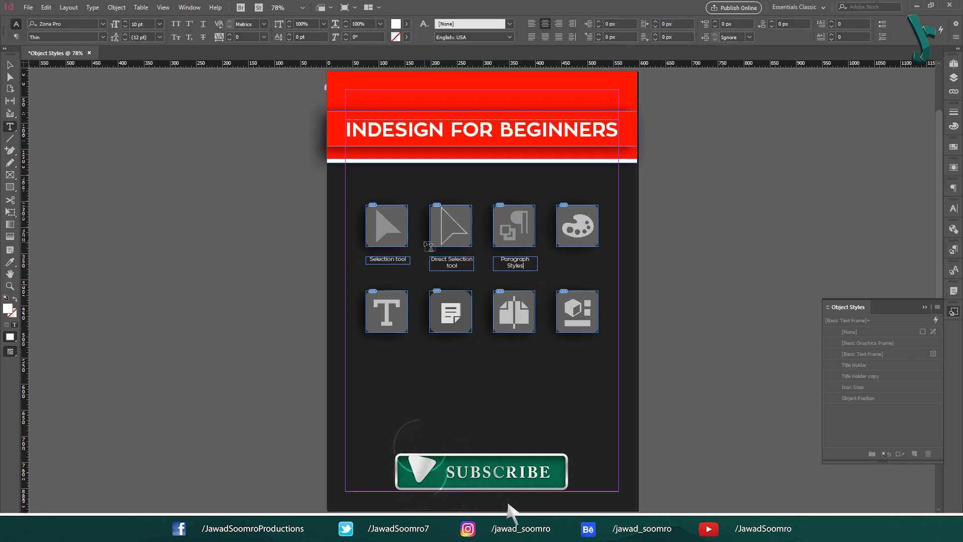
pyautogui.press('Escape')
pyautogui.click(508, 504)
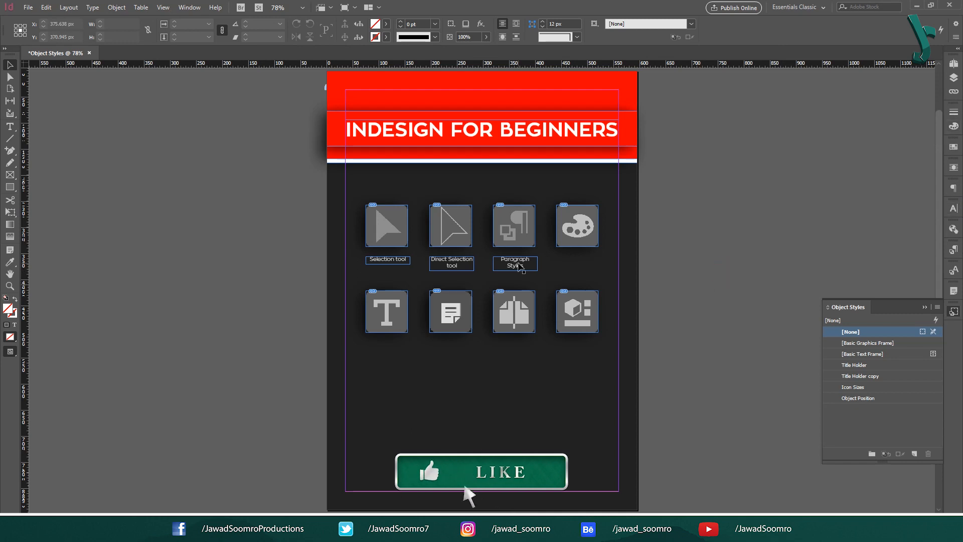
# Copy the "Paragraph Styles" label under the palette icon and change its text to "Color"
pyautogui.moveTo(518, 266); pyautogui.dragTo(584, 347)
pyautogui.doubleClick(581, 265)
pyautogui.hotkey('ctrl', 'a')
pyautogui.write('Color')
pyautogui.click(11, 64)
pyautogui.click(281, 201)
# Copy the four first-row labels beneath the second row of icons
pyautogui.click(407, 262)
pyautogui.keyDown('shift'); pyautogui.click(467, 263); pyautogui.keyUp('shift')
pyautogui.keyDown('shift'); pyautogui.click(529, 263); pyautogui.keyUp('shift')
pyautogui.keyDown('shift'); pyautogui.click(583, 261); pyautogui.keyUp('shift')
# Move the four first-row labels up slightly, closer to their icons
pyautogui.click(389, 262)
pyautogui.keyDown('shift'); pyautogui.click(441, 264); pyautogui.keyUp('shift')
pyautogui.keyDown('shift'); pyautogui.click(513, 262); pyautogui.keyUp('shift')
pyautogui.keyDown('shift'); pyautogui.click(583, 261); pyautogui.keyUp('shift')
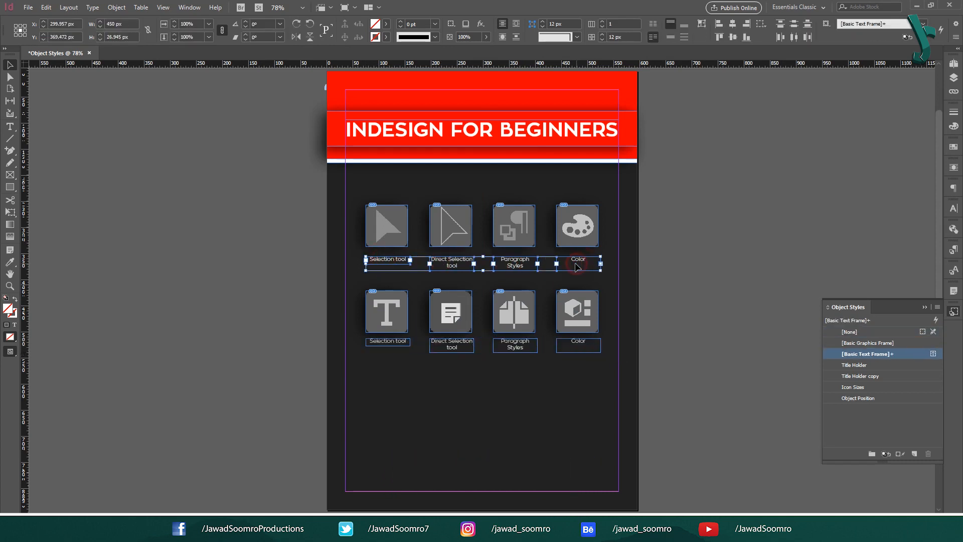
pyautogui.moveTo(576, 263); pyautogui.dragTo(576, 260)
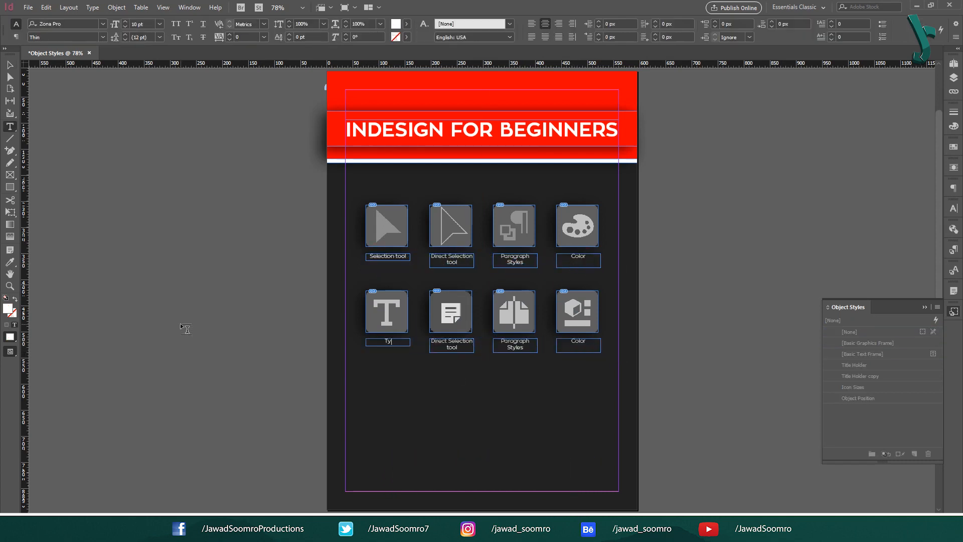
# Change the second-row labels to "Type tool", "Note tool", "Master Pages" and "Tool"
pyautogui.write('Note Tool')
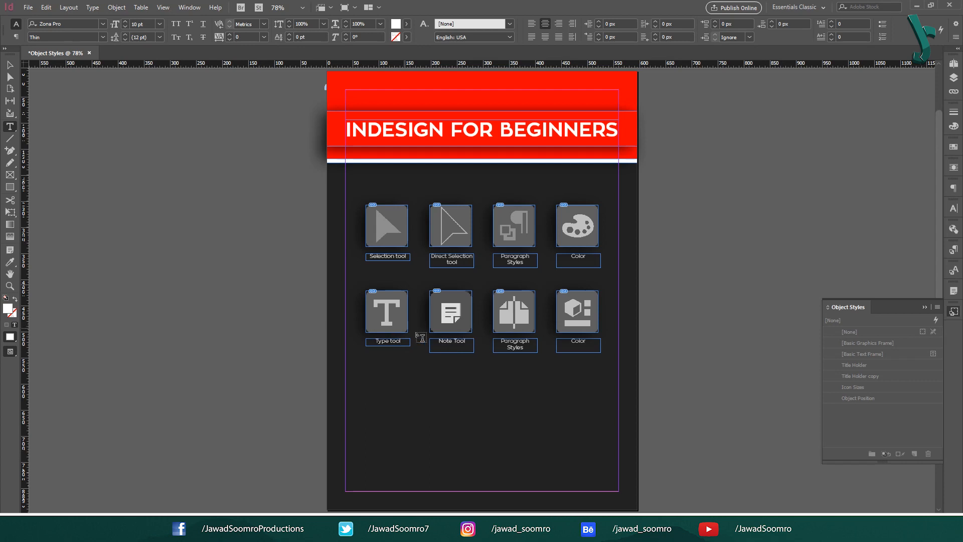
pyautogui.write('Master Pages')
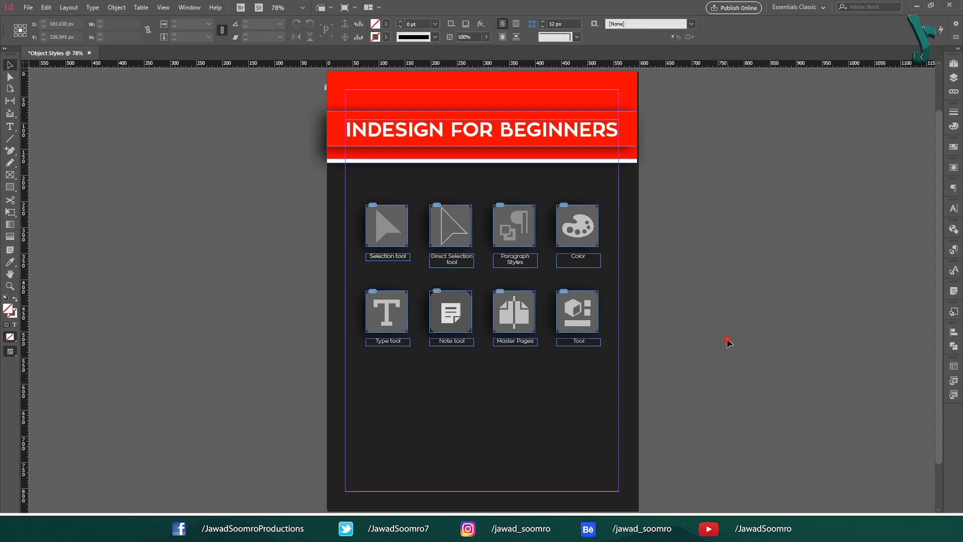
# Create a new object style and name it Text Frame Outline
pyautogui.click(954, 311)
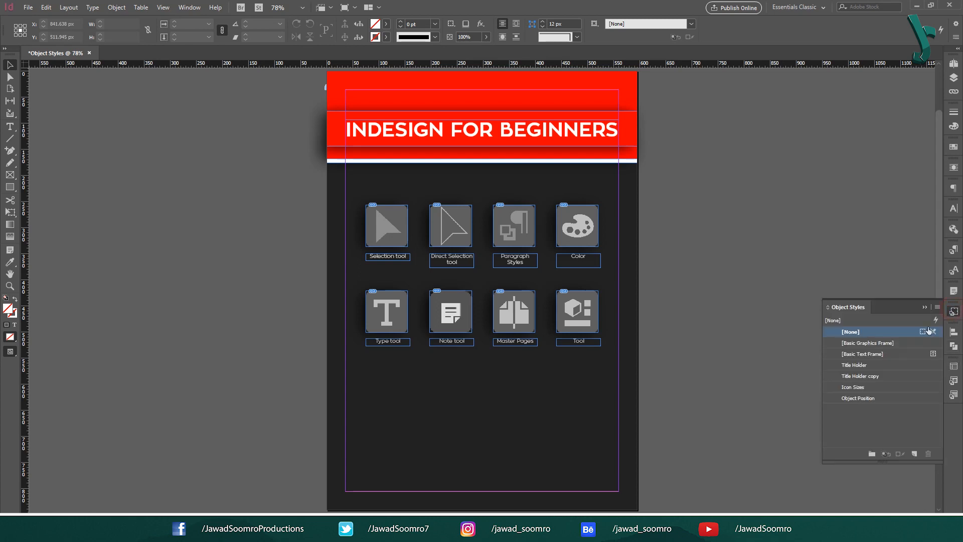
pyautogui.click(915, 453)
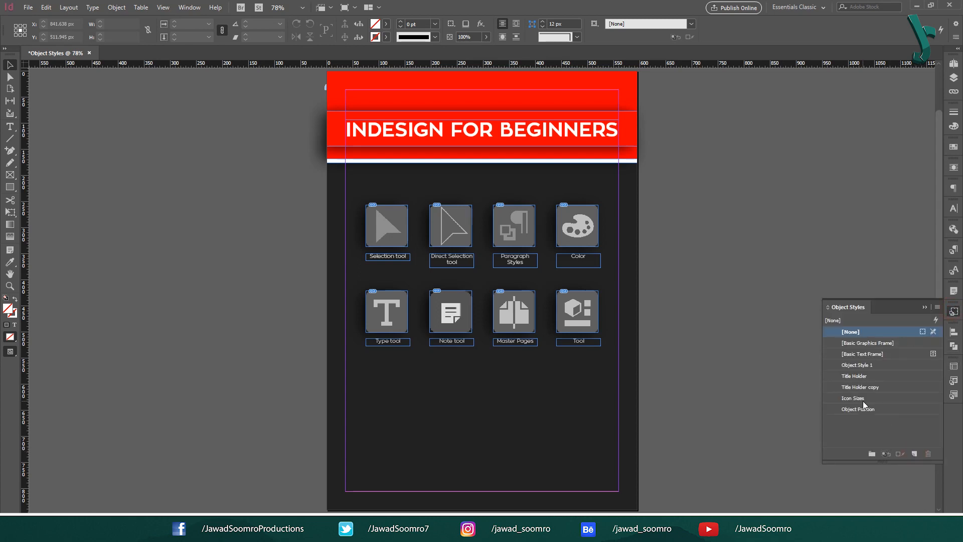
pyautogui.doubleClick(879, 367)
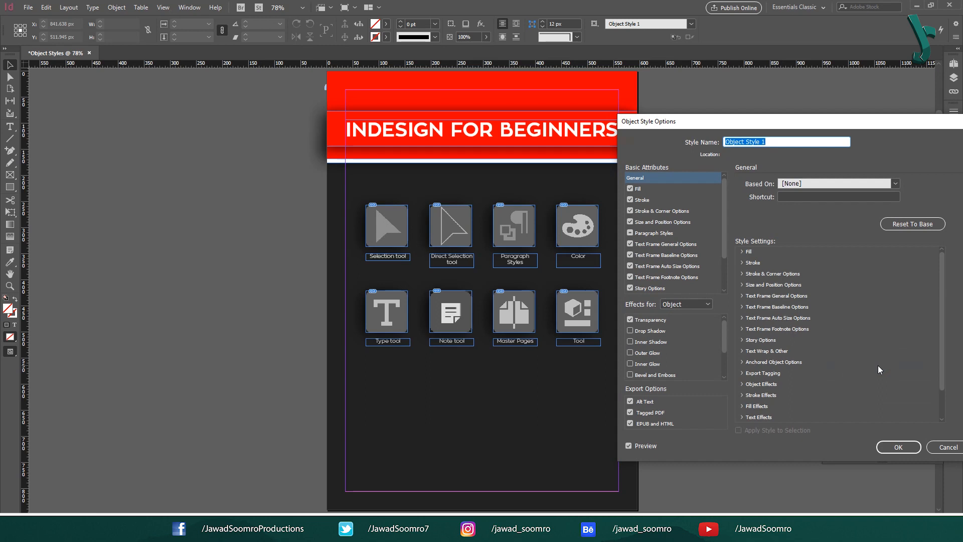
pyautogui.write('Text Frame Outline')
# Give the Text Frame Outline style a 1 pt RGB Red stroke and accept its options
pyautogui.click(690, 200)
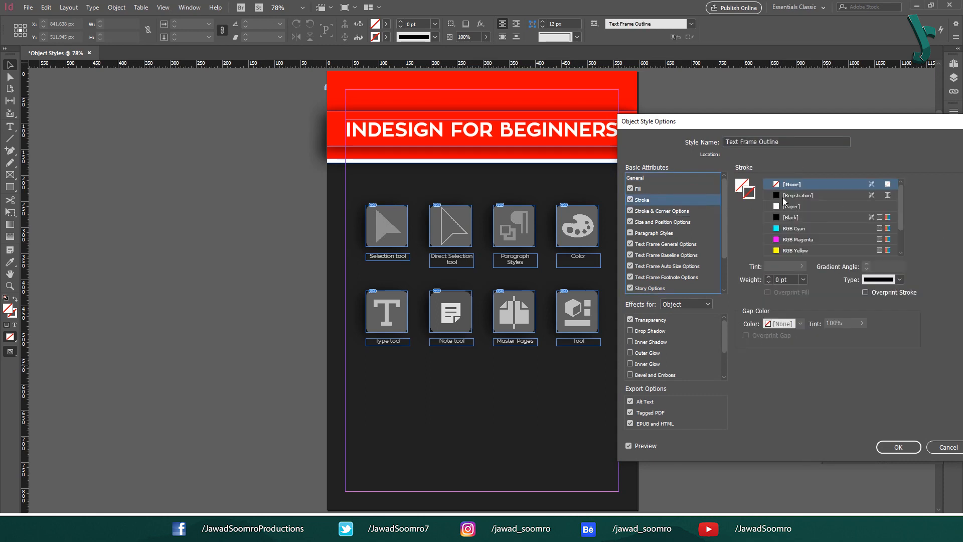
pyautogui.scroll(-1, 891, 208)
pyautogui.click(806, 232)
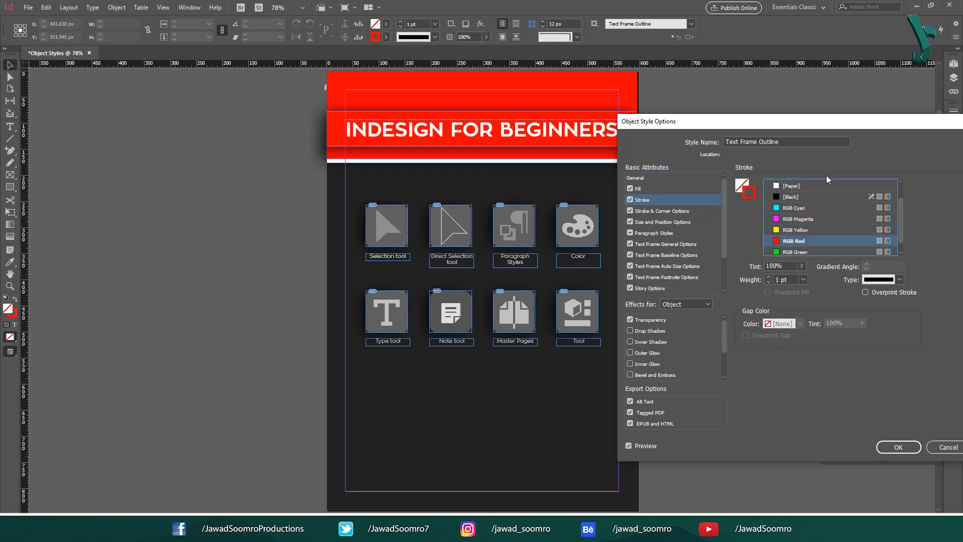
pyautogui.click(803, 282)
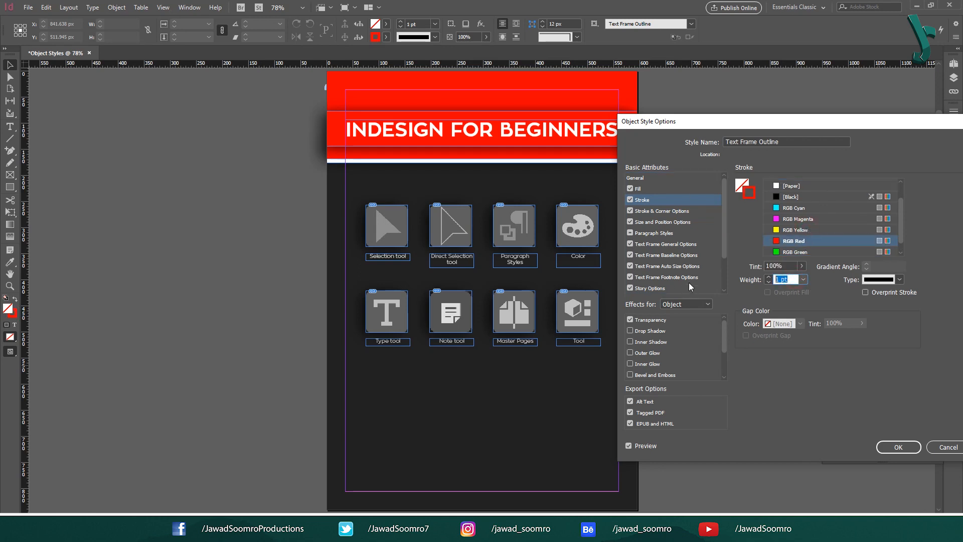
pyautogui.click(899, 447)
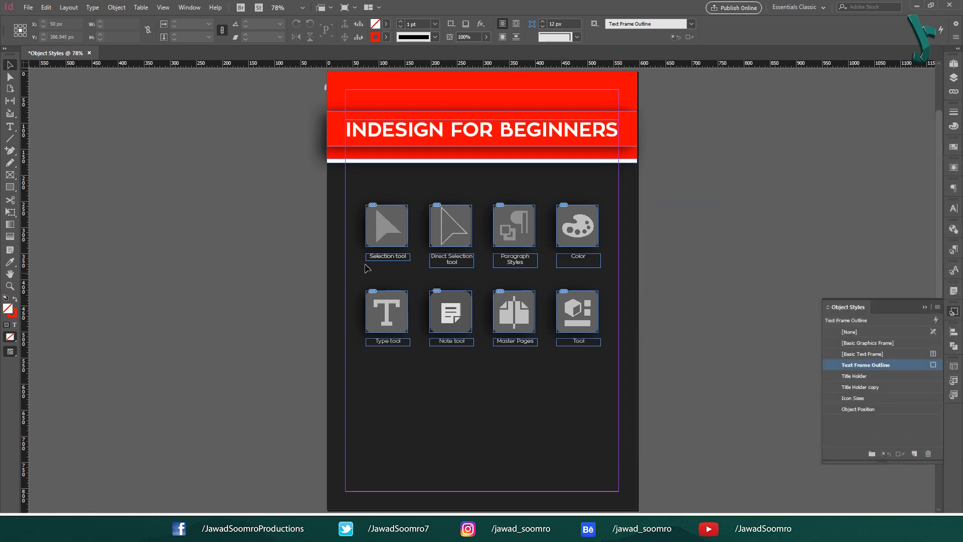
# Apply the Text Frame Outline style to all eight icon labels
pyautogui.keyDown('shift'); pyautogui.click(452, 258); pyautogui.keyUp('shift')
pyautogui.keyDown('shift'); pyautogui.click(516, 259); pyautogui.keyUp('shift')
pyautogui.keyDown('shift'); pyautogui.click(579, 259); pyautogui.keyUp('shift')
pyautogui.keyDown('shift'); pyautogui.click(578, 341); pyautogui.keyUp('shift')
pyautogui.keyDown('shift'); pyautogui.click(516, 342); pyautogui.keyUp('shift')
pyautogui.keyDown('shift'); pyautogui.click(452, 341); pyautogui.keyUp('shift')
pyautogui.keyDown('shift'); pyautogui.click(388, 341); pyautogui.keyUp('shift')
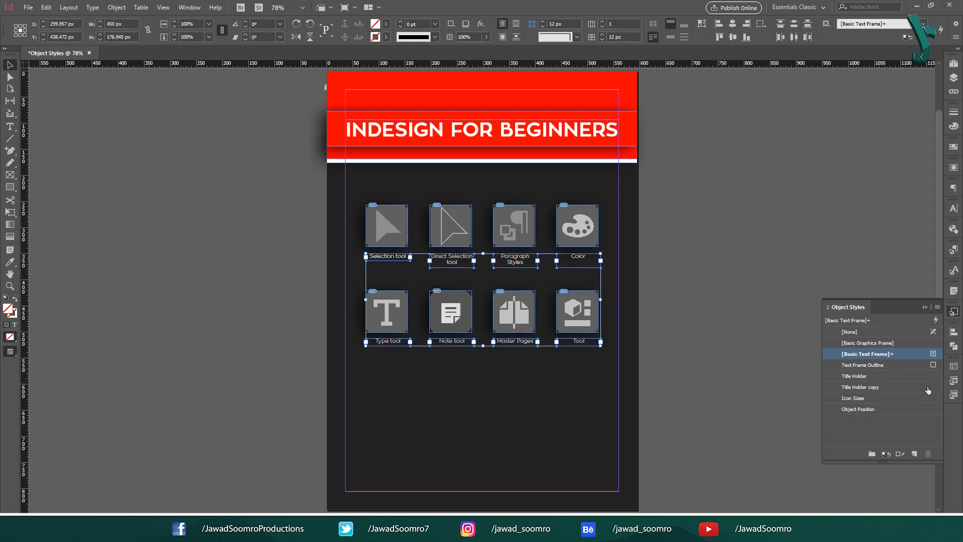
pyautogui.click(879, 366)
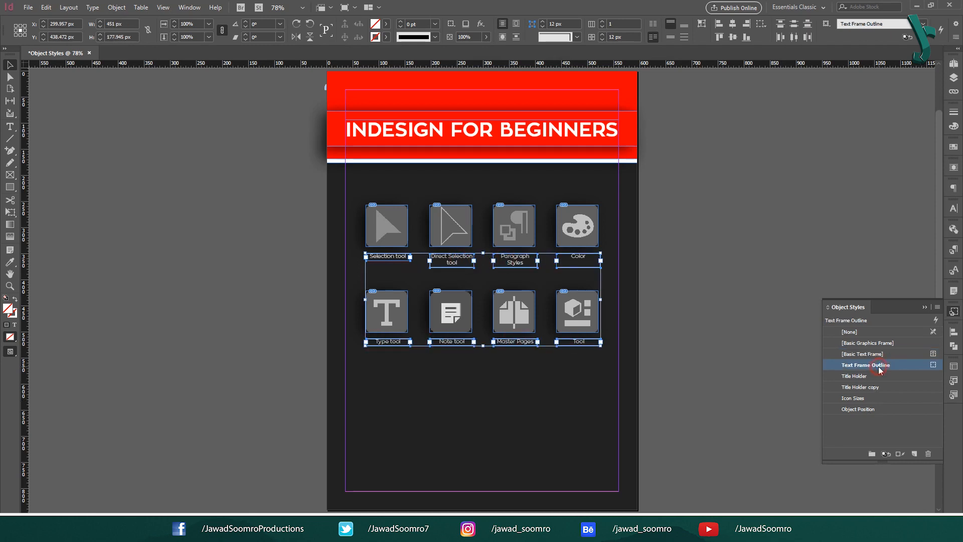
pyautogui.click(704, 275)
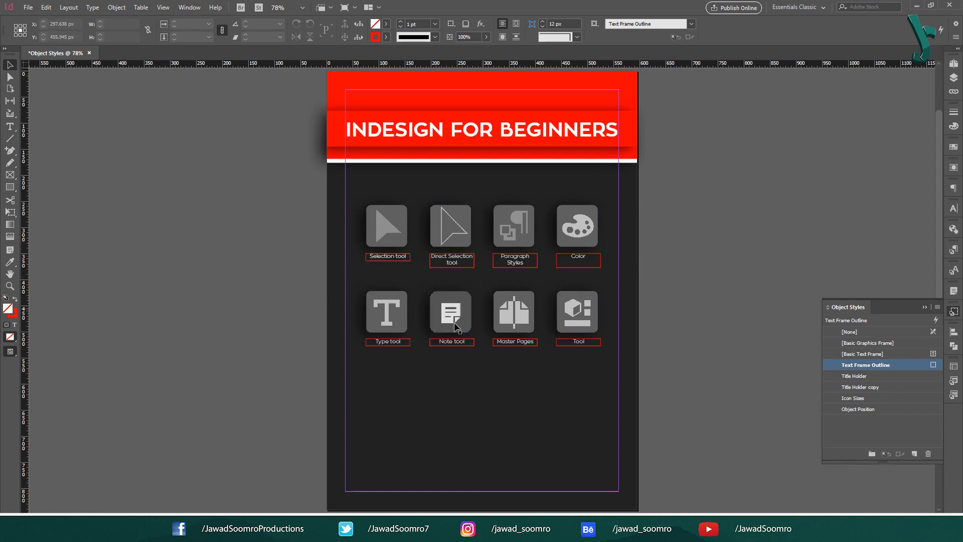
# Shorten the "Color" label's frame to about 15 px high
pyautogui.click(577, 262)
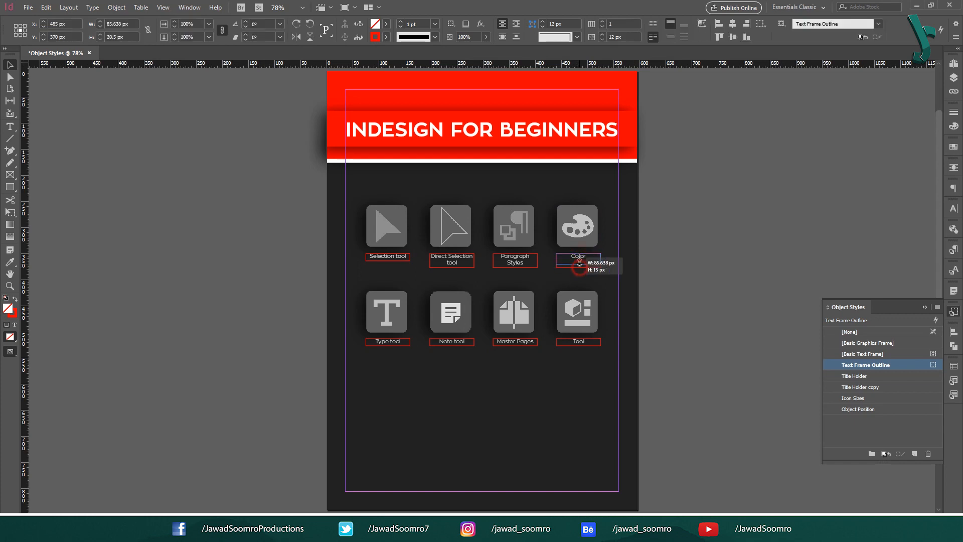
pyautogui.click(794, 269)
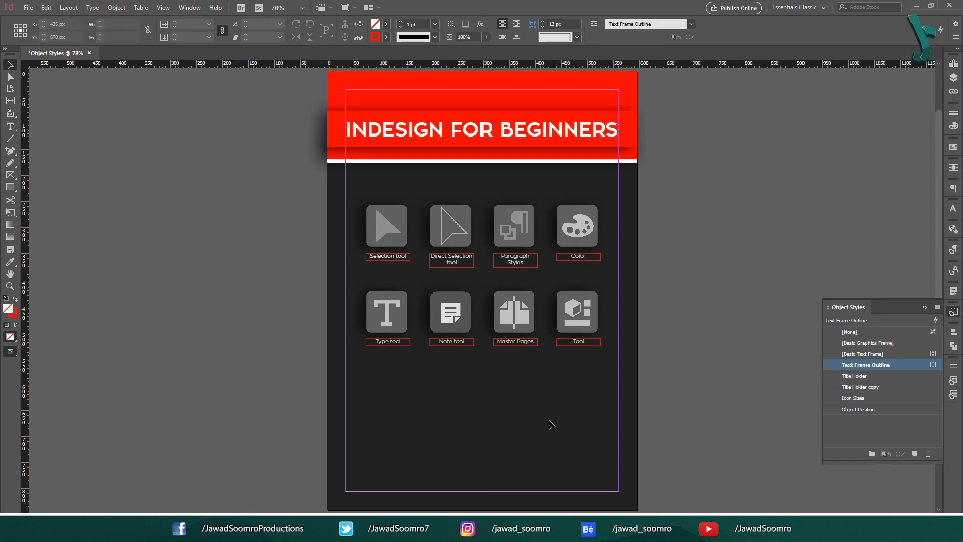
# Draw a frame about 107 × 32 px below the second icon row and apply the Text Frame Outline style to it
pyautogui.moveTo(379, 381); pyautogui.dragTo(437, 398)
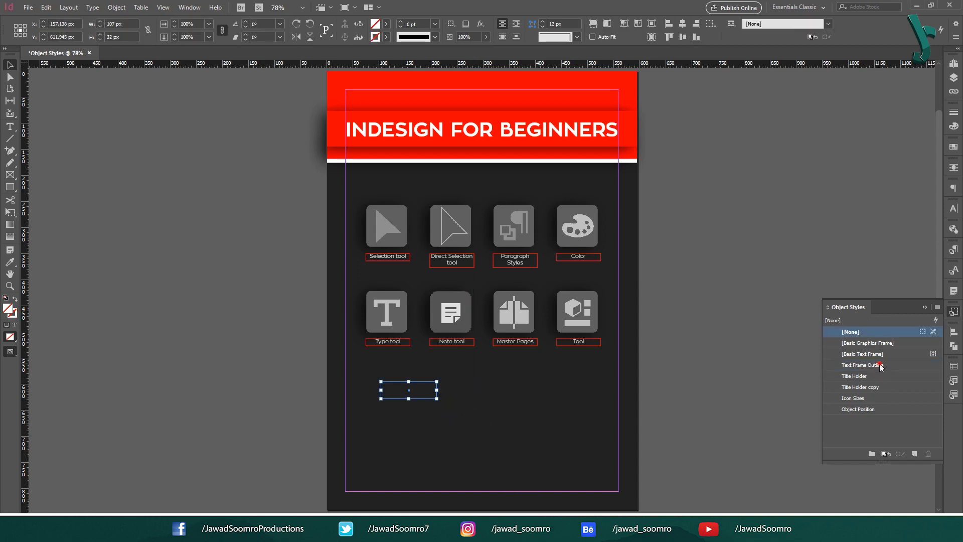
pyautogui.click(873, 365)
pyautogui.click(480, 391)
# Apply the Object Position style to the red-outlined test frame
pyautogui.moveTo(447, 414); pyautogui.dragTo(377, 372)
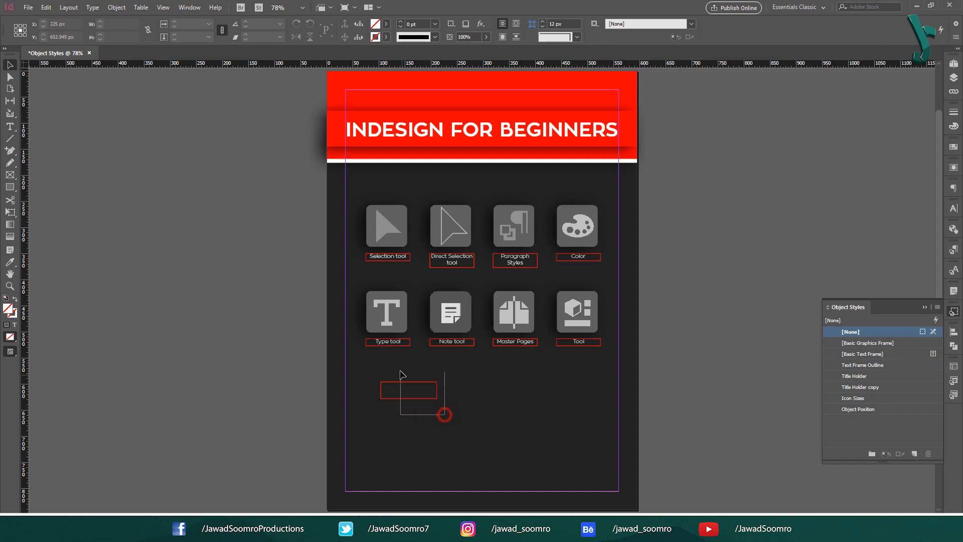
pyautogui.click(890, 408)
pyautogui.click(529, 402)
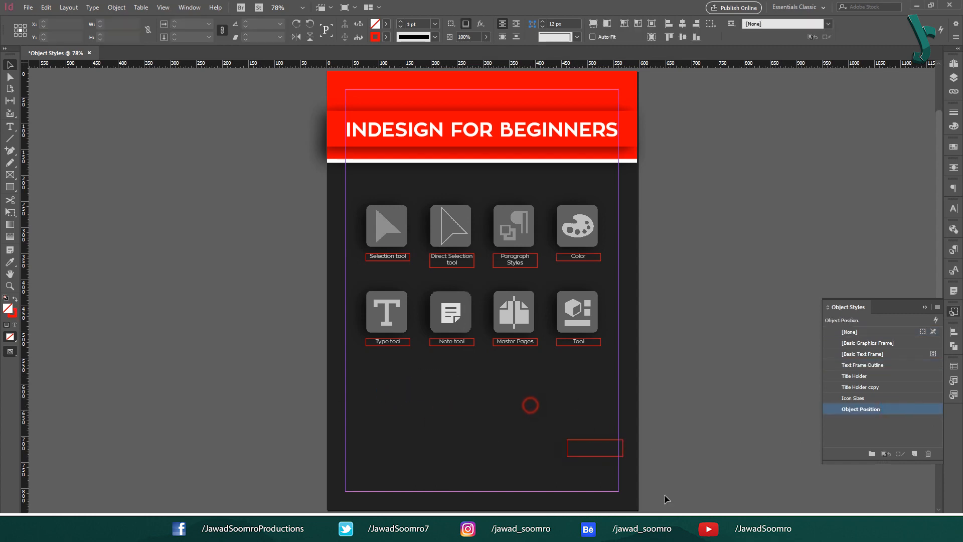
# Apply the Title Holder copy style to the test frame
pyautogui.moveTo(461, 403); pyautogui.dragTo(748, 477)
pyautogui.click(866, 387)
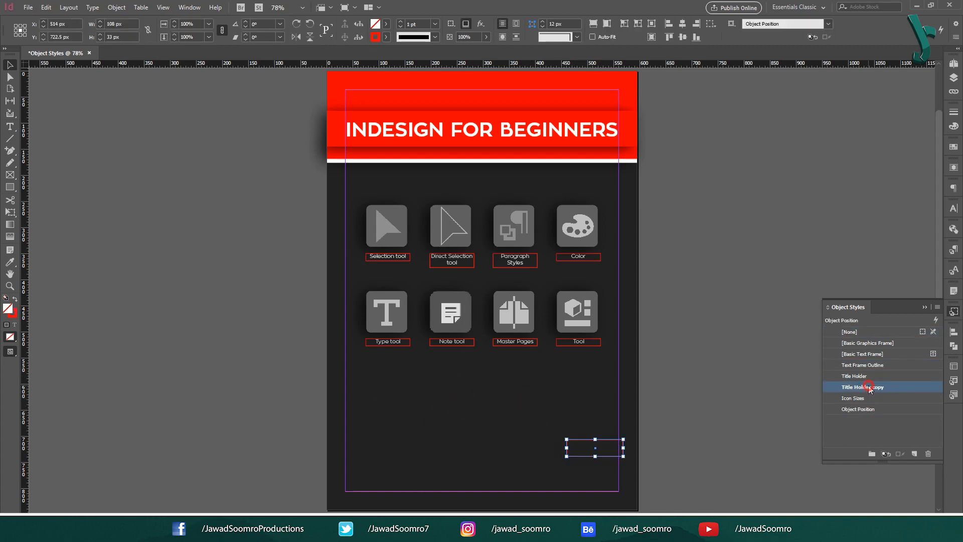
pyautogui.click(628, 443)
# Try the Text Frame Outline, Title Holder, Title Holder copy, Icon Sizes and Object Position styles in turn on the test frame
pyautogui.moveTo(510, 430); pyautogui.dragTo(640, 472)
pyautogui.click(891, 365)
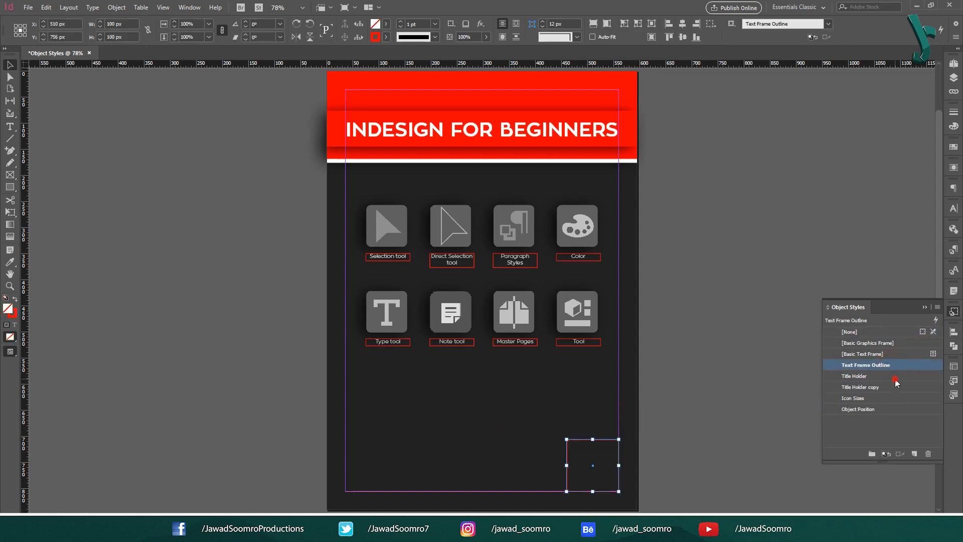
pyautogui.click(896, 378)
pyautogui.click(897, 387)
pyautogui.click(897, 398)
pyautogui.click(896, 400)
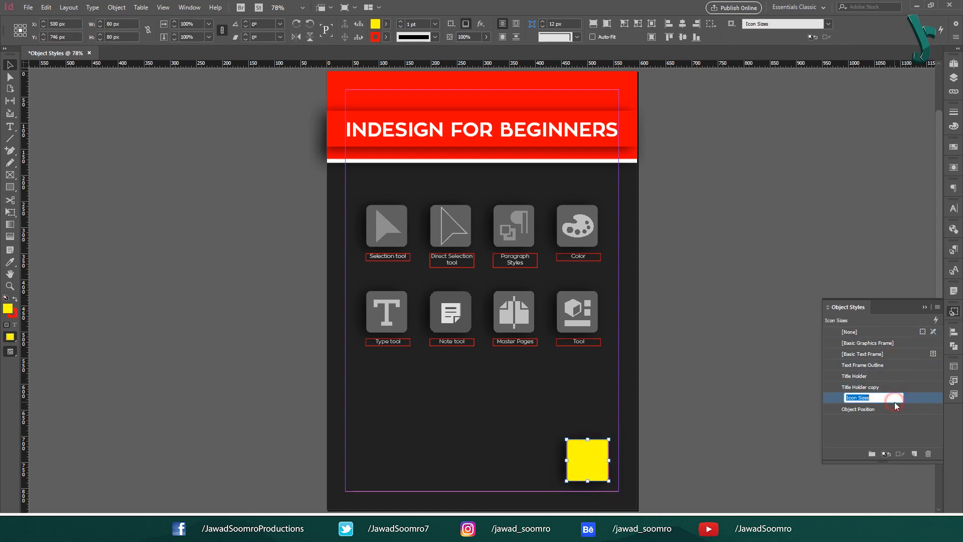
pyautogui.click(897, 409)
# Delete the yellow test square near the page's lower margin corner
pyautogui.click(617, 424)
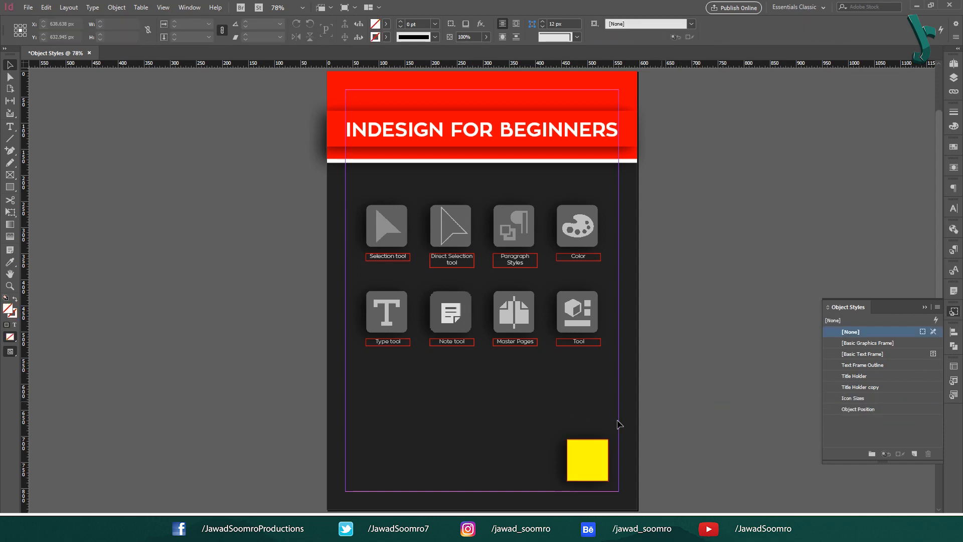
pyautogui.moveTo(529, 403); pyautogui.dragTo(720, 511)
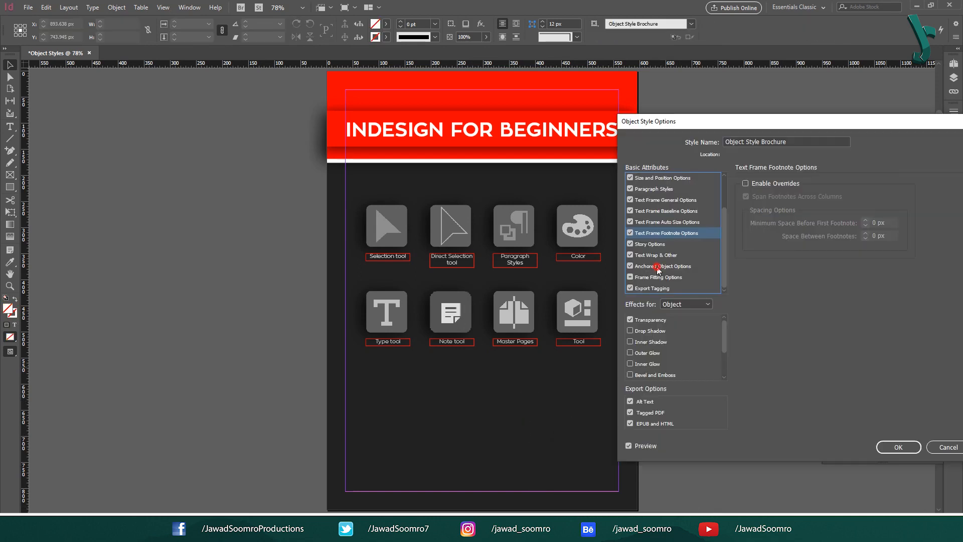
# Look through the Anchored Object and Text Frame Auto Size options of the Object Style Brochure style, and cancel the dialog
pyautogui.click(659, 268)
pyautogui.click(673, 223)
pyautogui.scroll(-1, 658, 368)
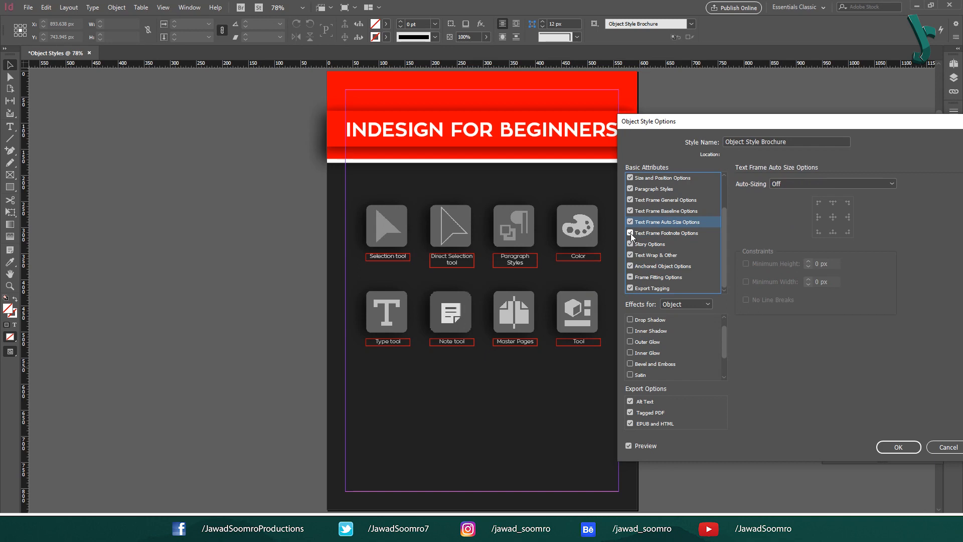
pyautogui.click(958, 446)
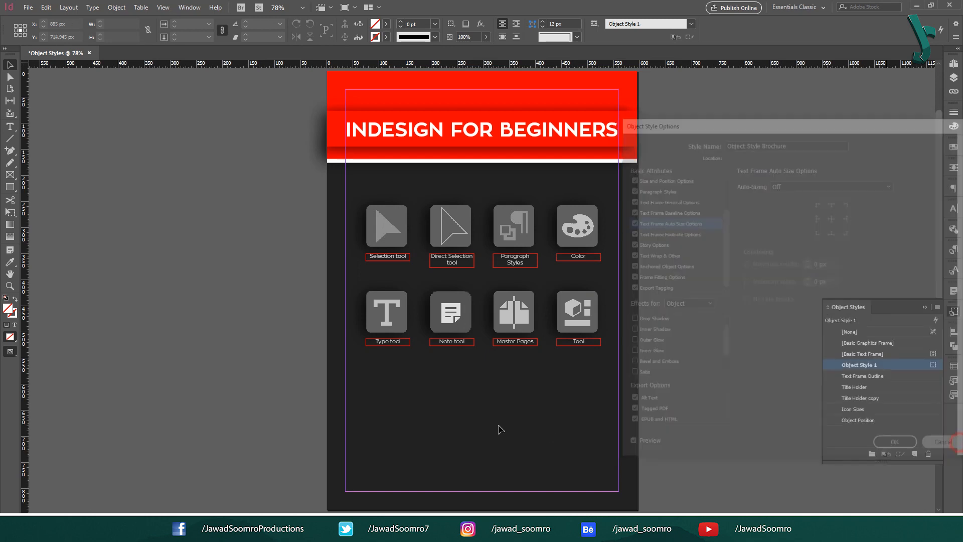
# Move the "INDESIGN FOR BEGINNERS" title and its red band up slightly within the header
pyautogui.click(412, 408)
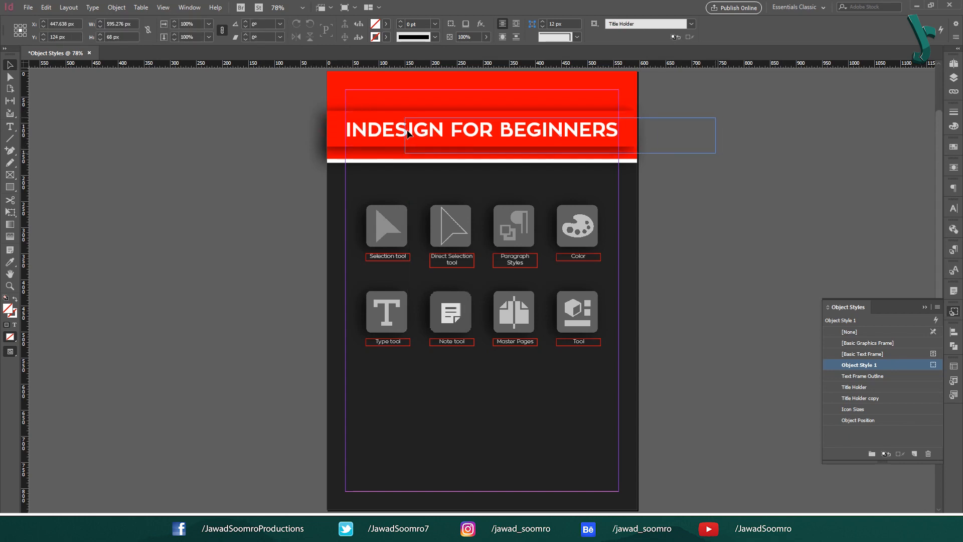
pyautogui.click(385, 134)
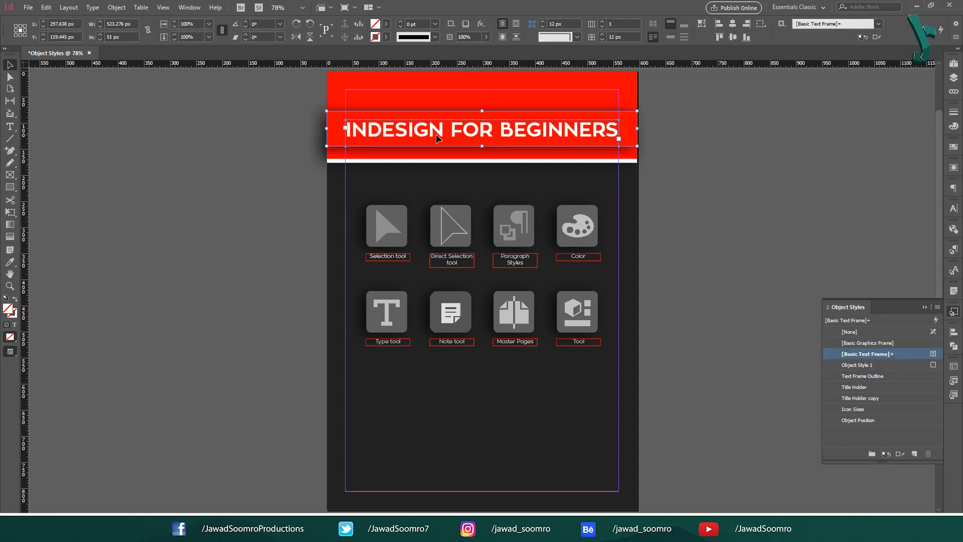
pyautogui.keyDown('shift'); pyautogui.click(437, 156); pyautogui.keyUp('shift')
pyautogui.click(730, 157)
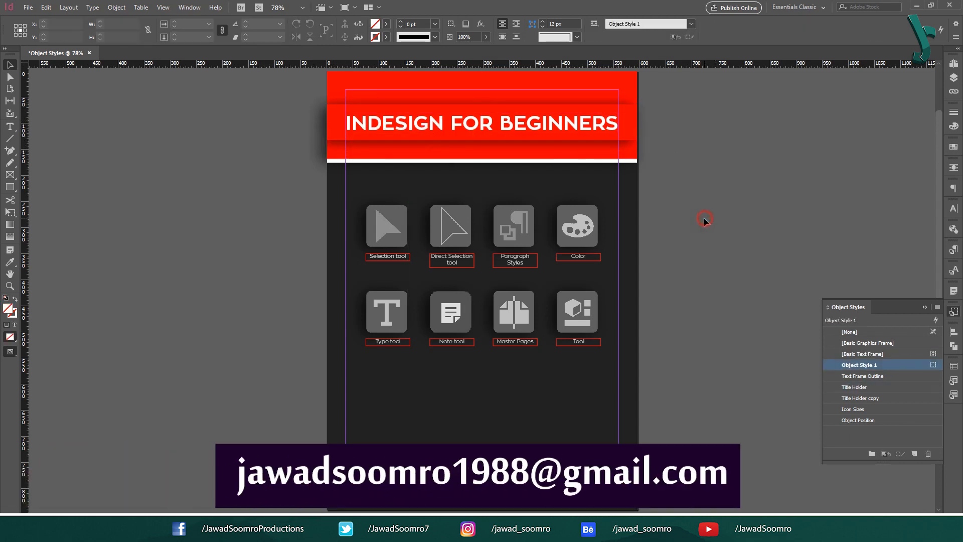
pyautogui.moveTo(720, 150)
pyautogui.mouseDown()
pyautogui.moveTo(722, 171)
pyautogui.moveTo(712, 142)
pyautogui.mouseUp()
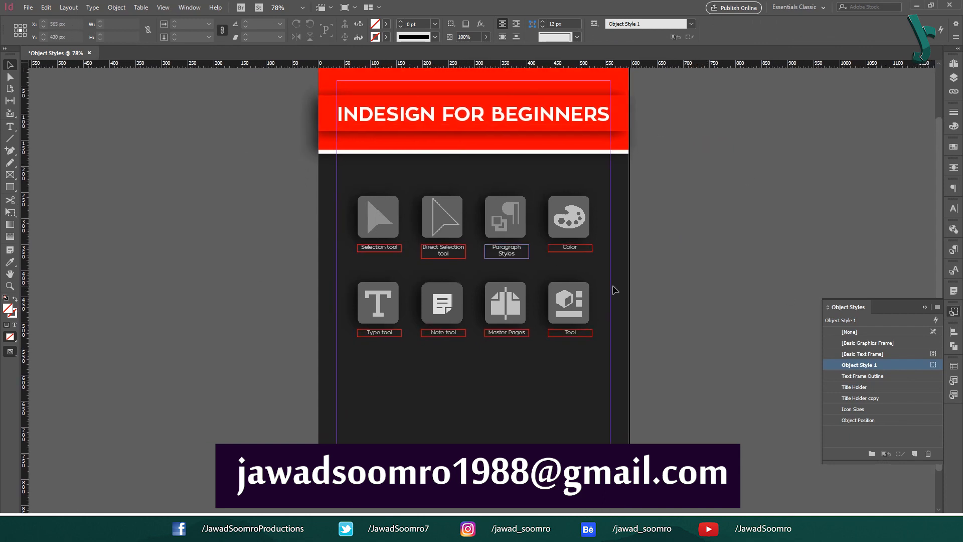